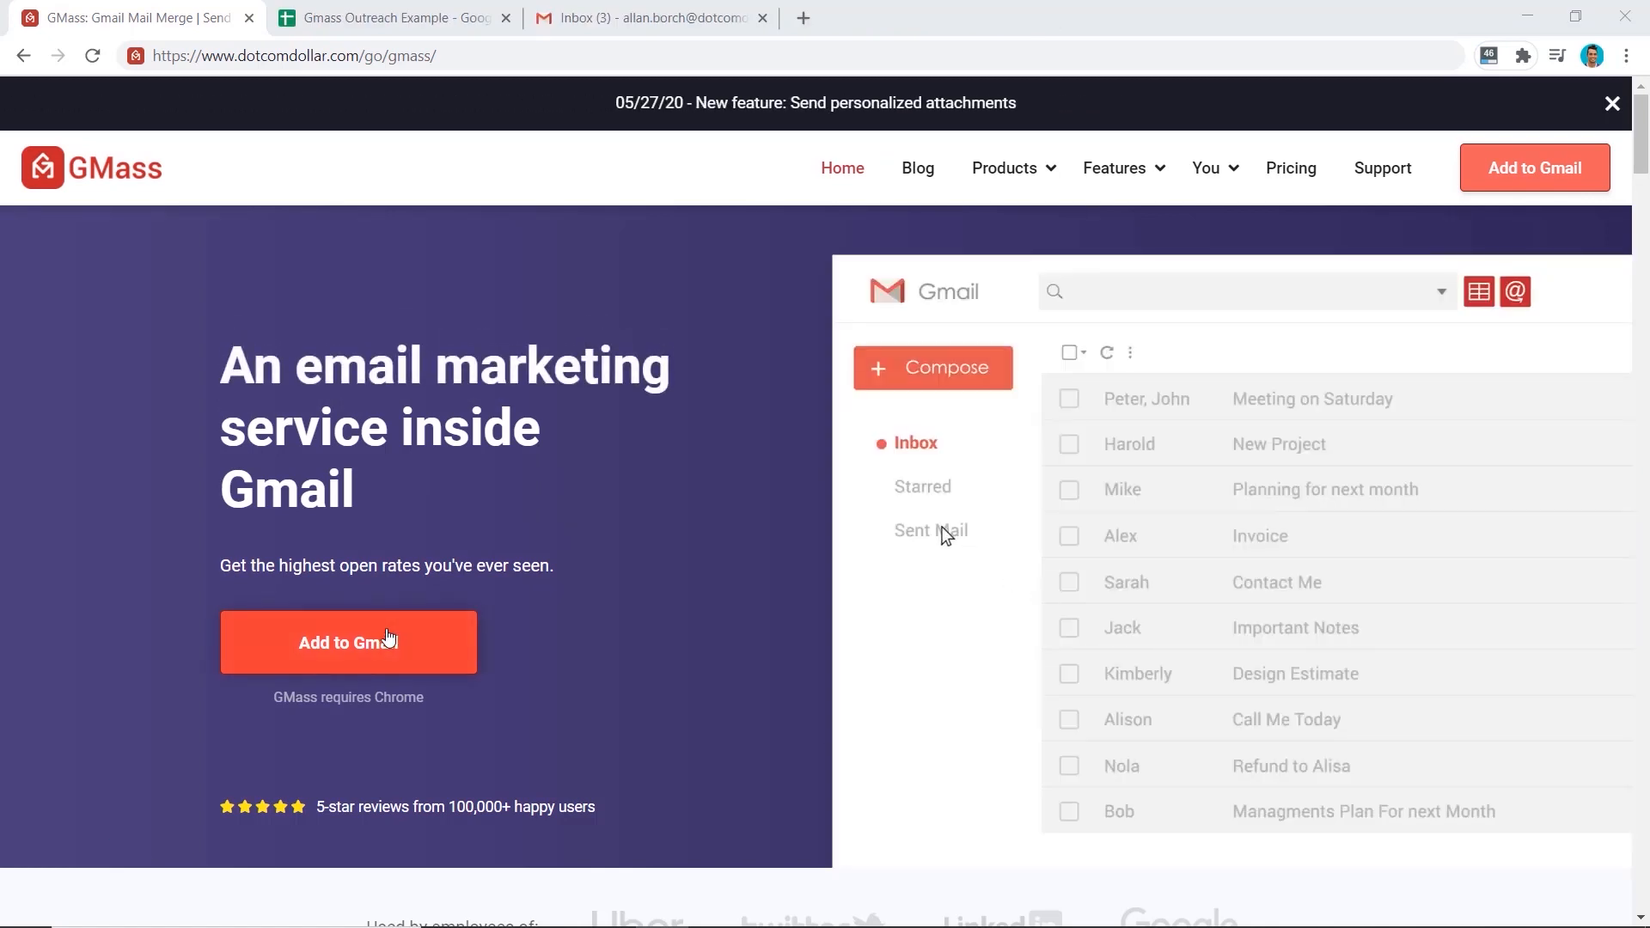
Add the GMass mail merge extension to Chrome and approve its installation.
{"action": "left_click", "coordinate": [385, 642]}
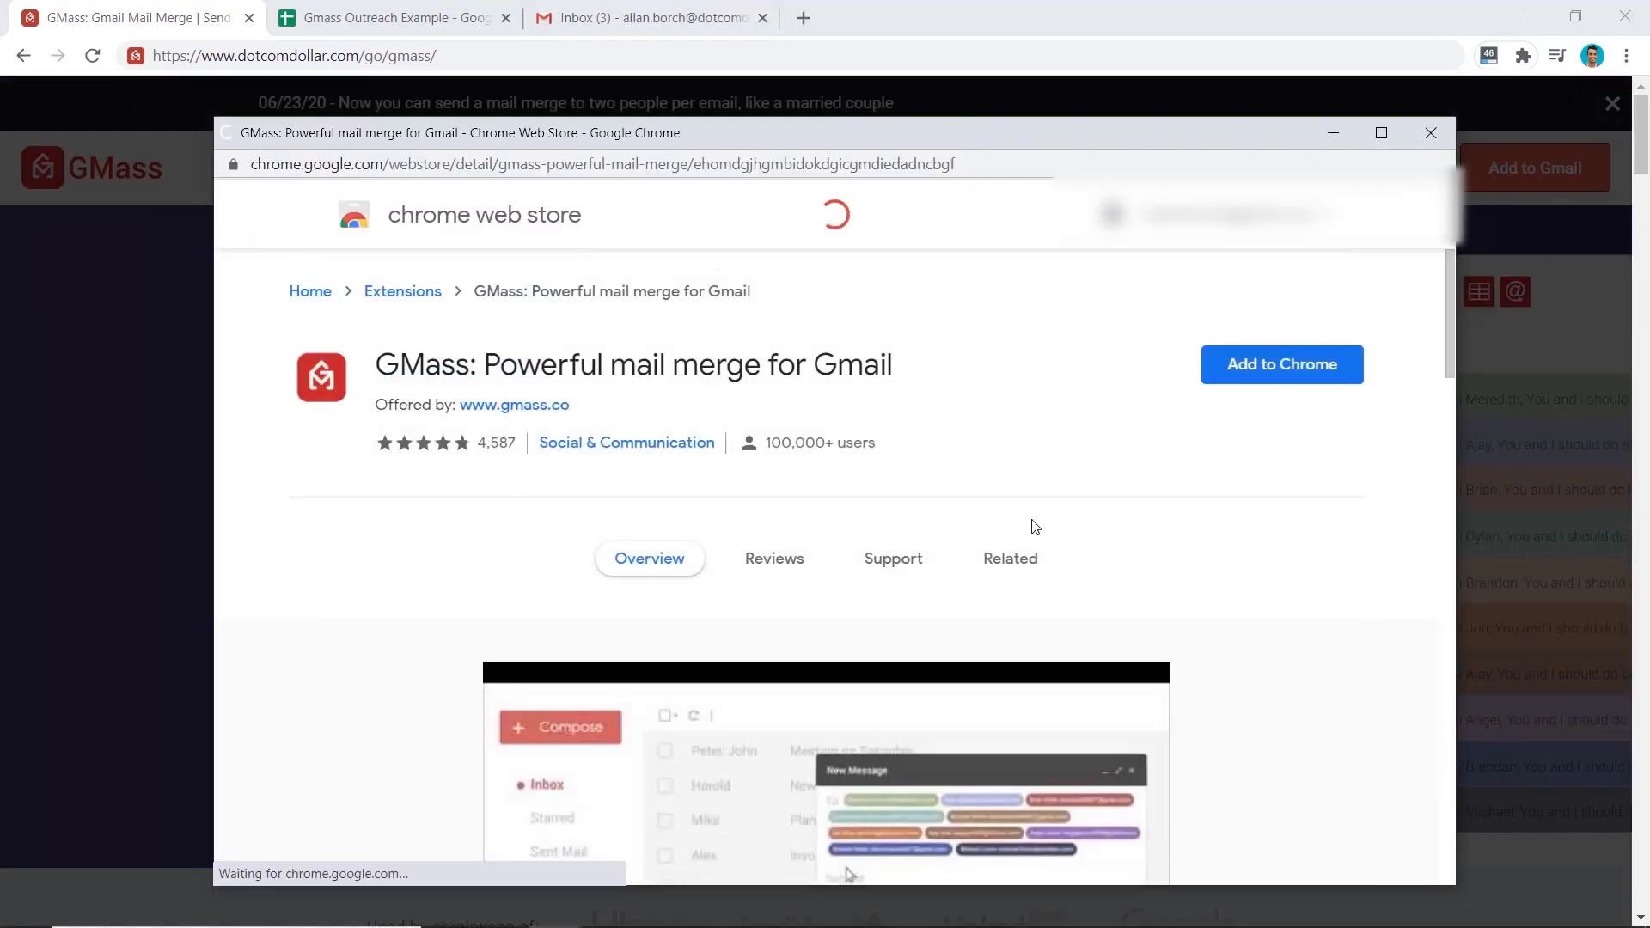
{"action": "left_click", "coordinate": [1296, 370]}
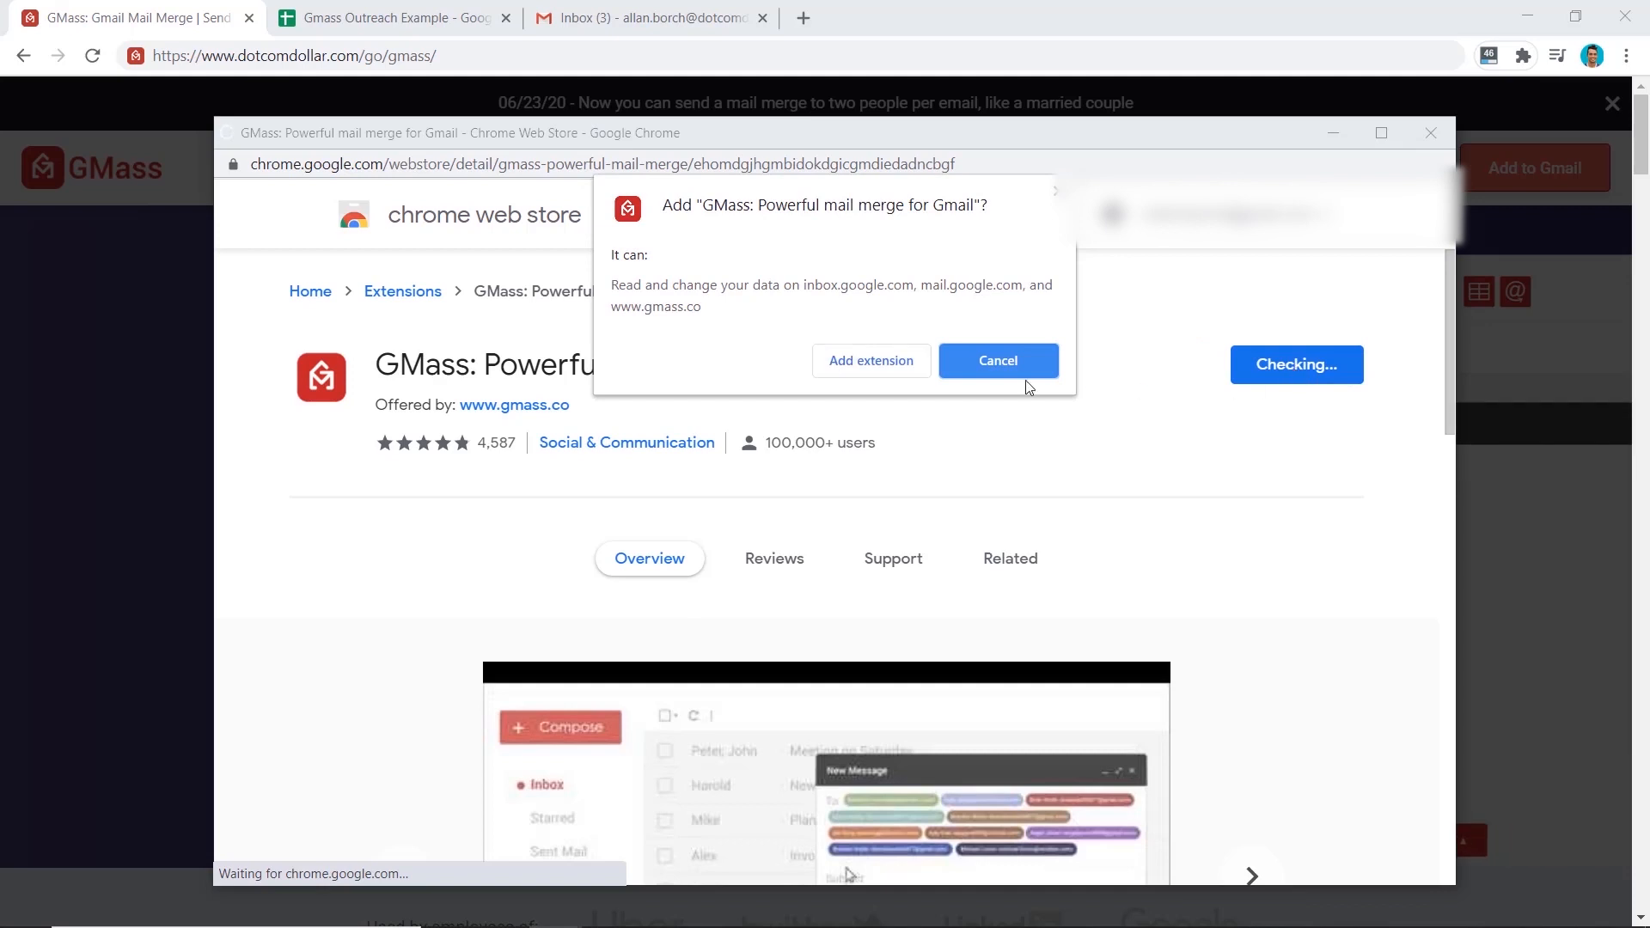
{"action": "left_click", "coordinate": [886, 369]}
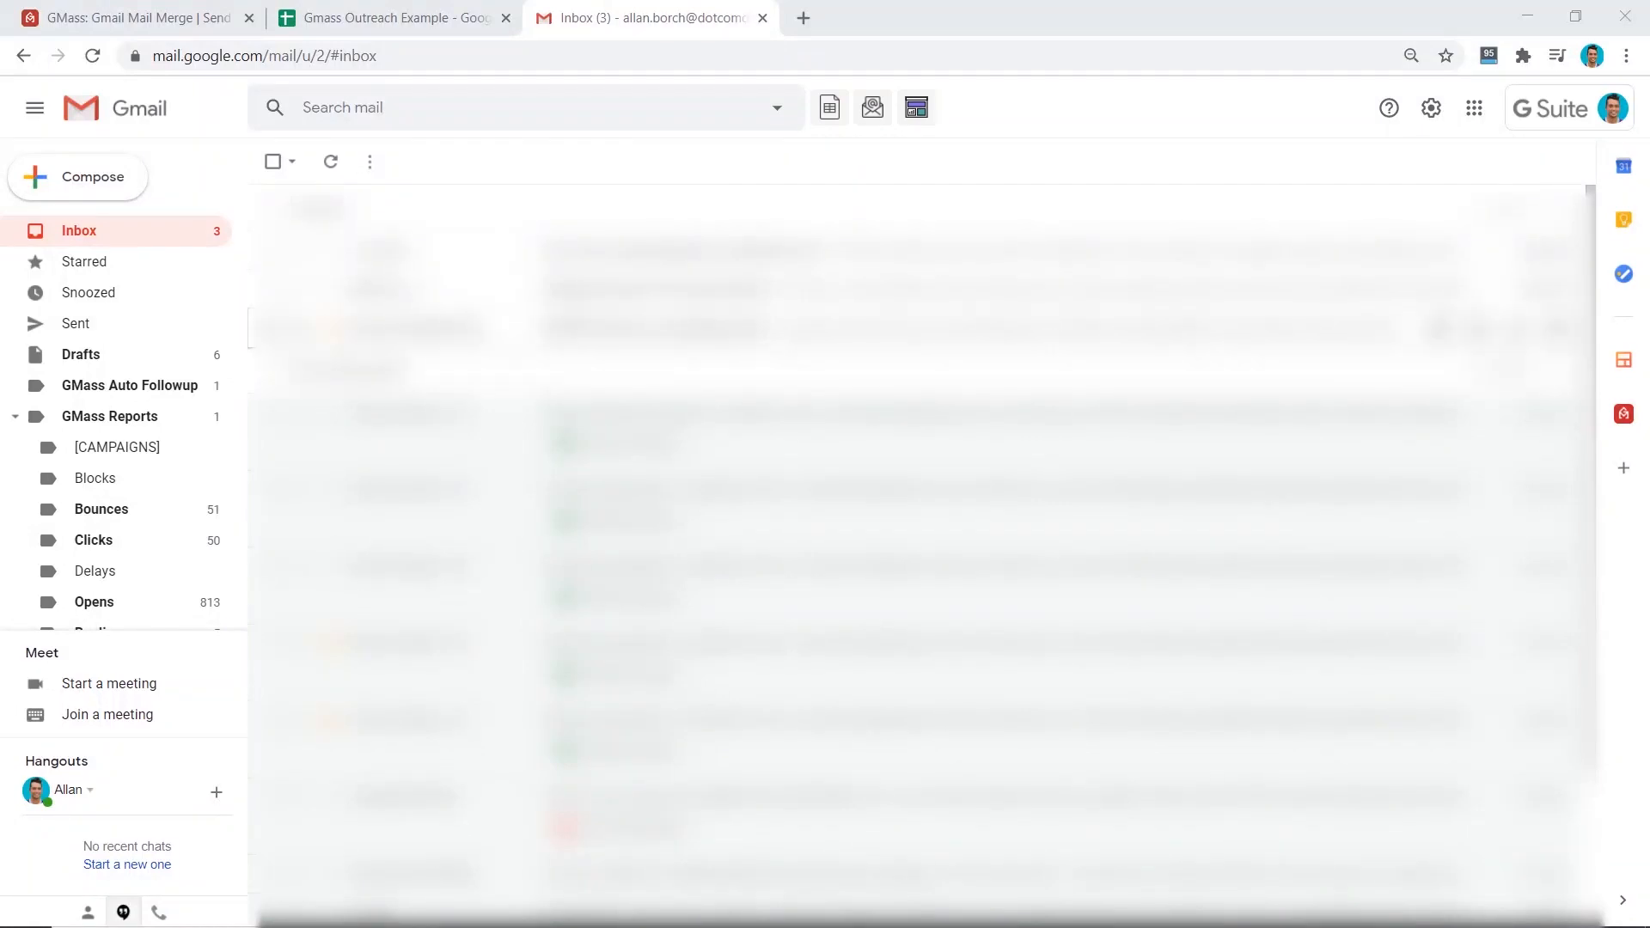
Return to the GMass website and examine the monthly individual plans on its pricing page.
{"action": "left_click", "coordinate": [140, 19]}
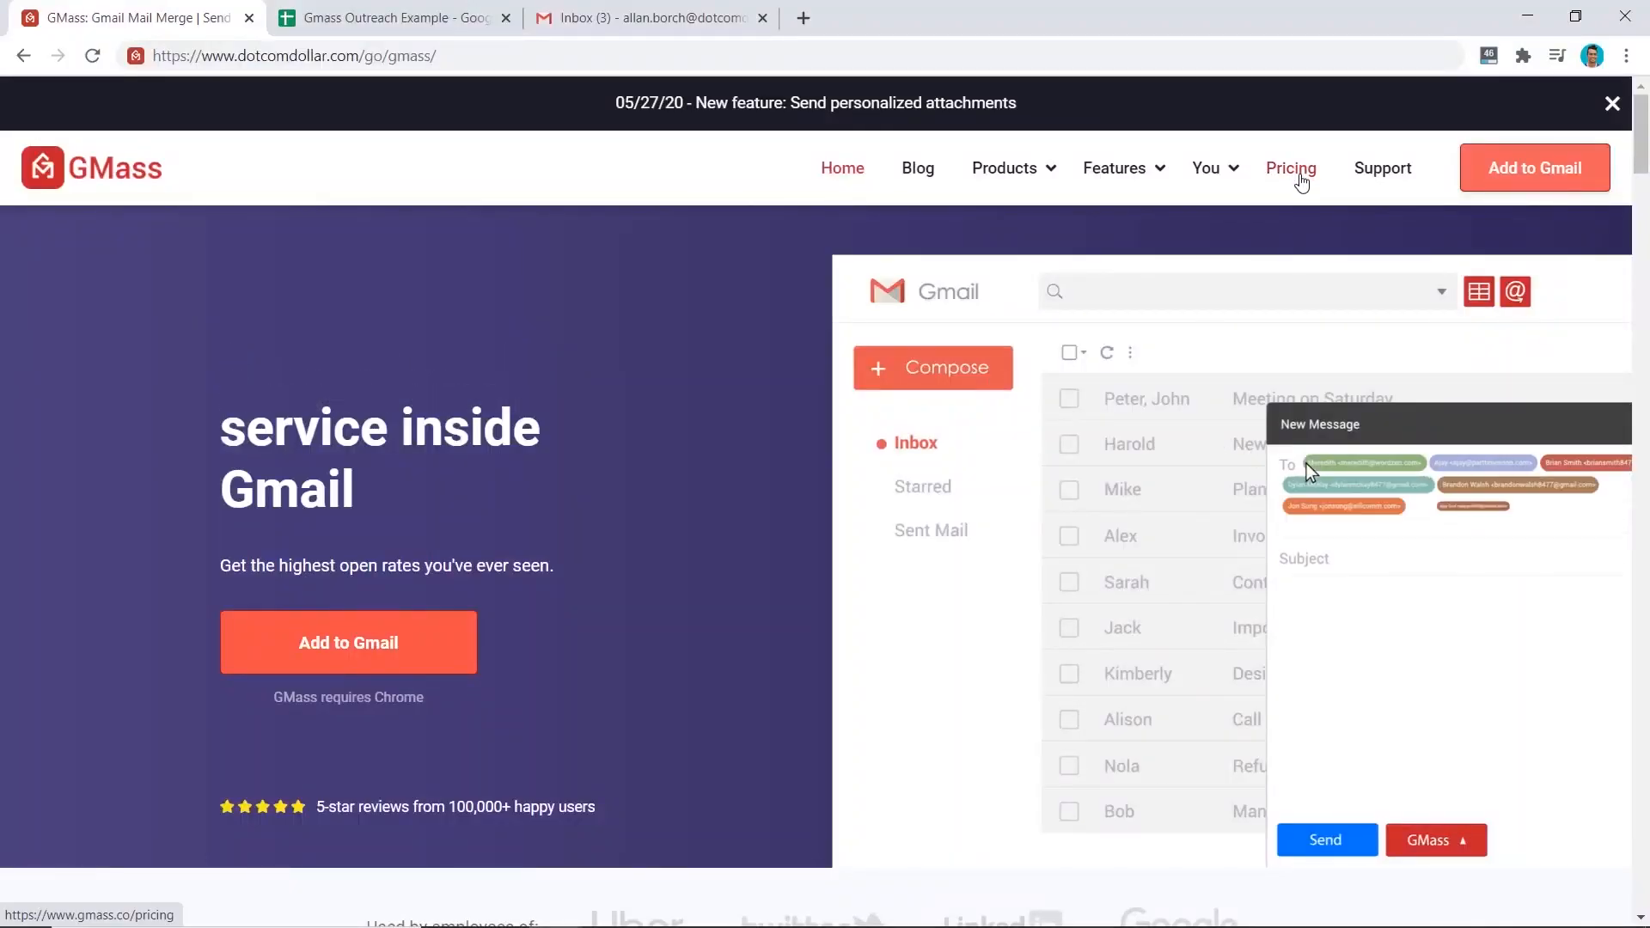
{"action": "left_click", "coordinate": [1302, 178]}
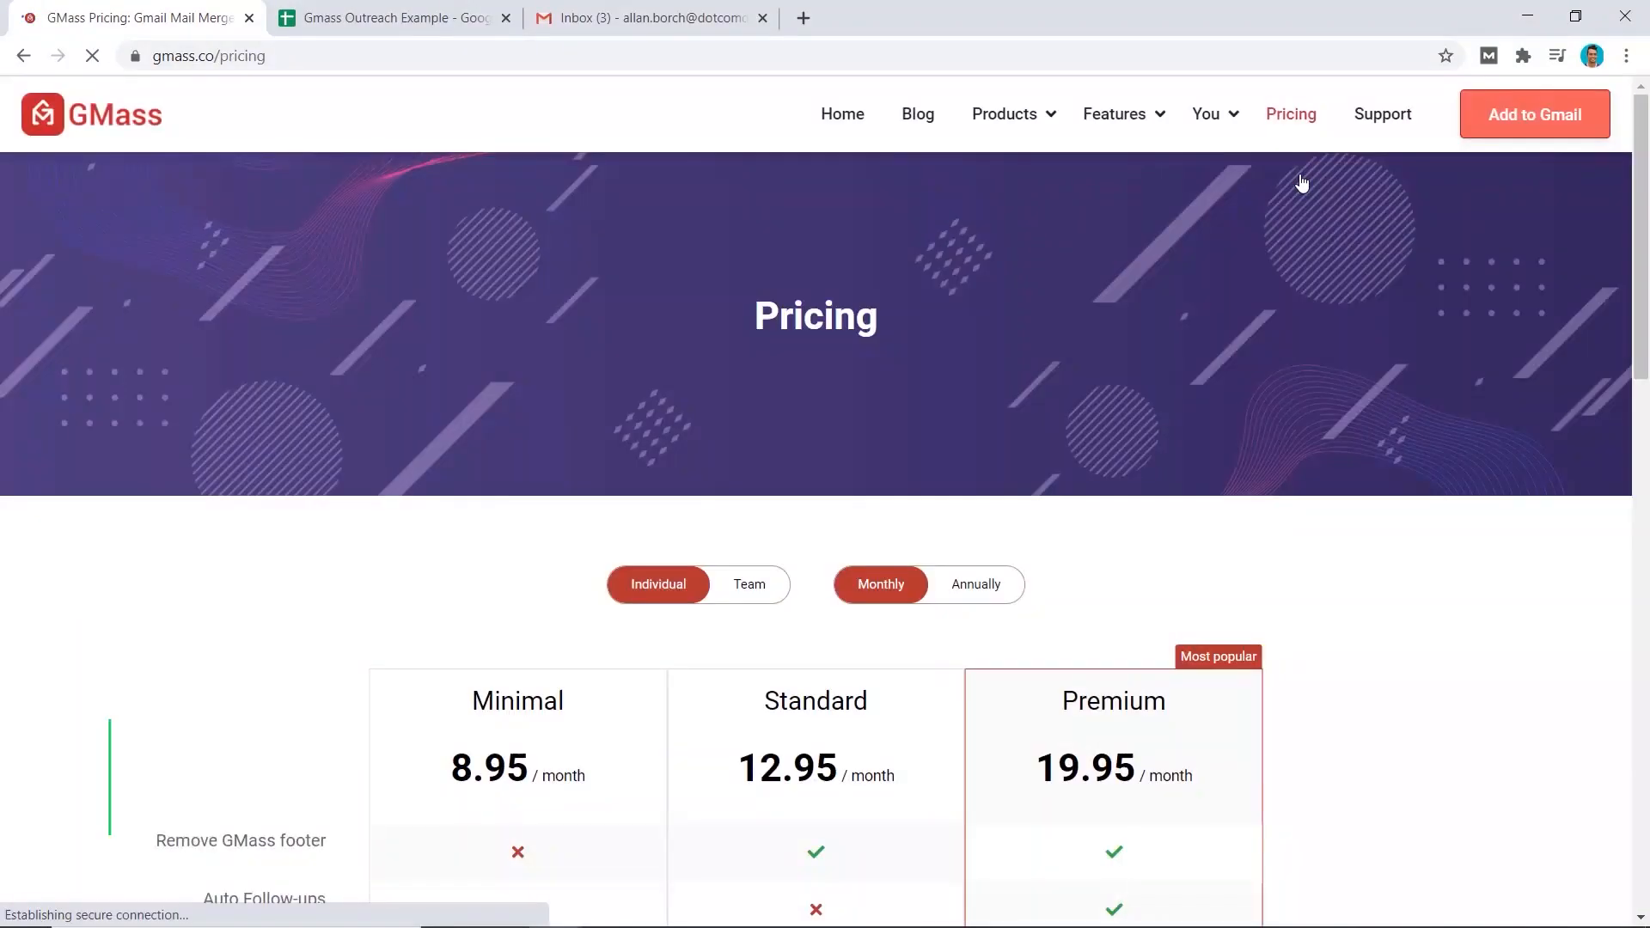
{"action": "scroll", "coordinate": [1160, 334], "scroll_direction": "down", "scroll_amount": 5}
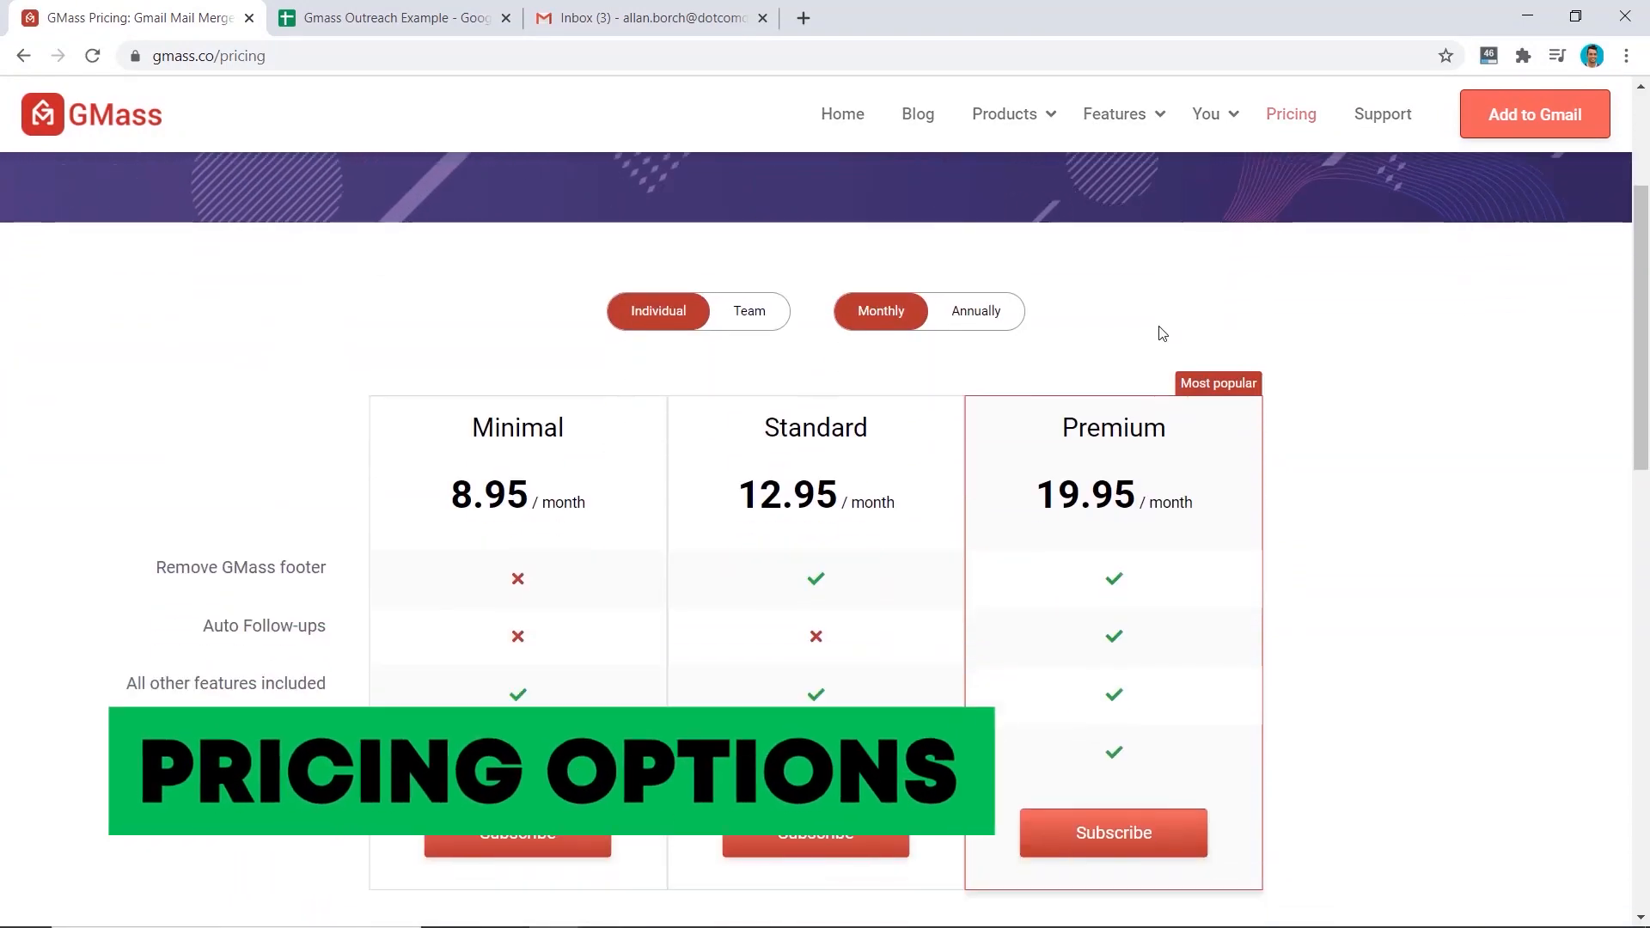
{"action": "scroll", "coordinate": [1160, 334], "scroll_direction": "up", "scroll_amount": 1}
{"action": "scroll", "coordinate": [1162, 334], "scroll_direction": "up", "scroll_amount": 3}
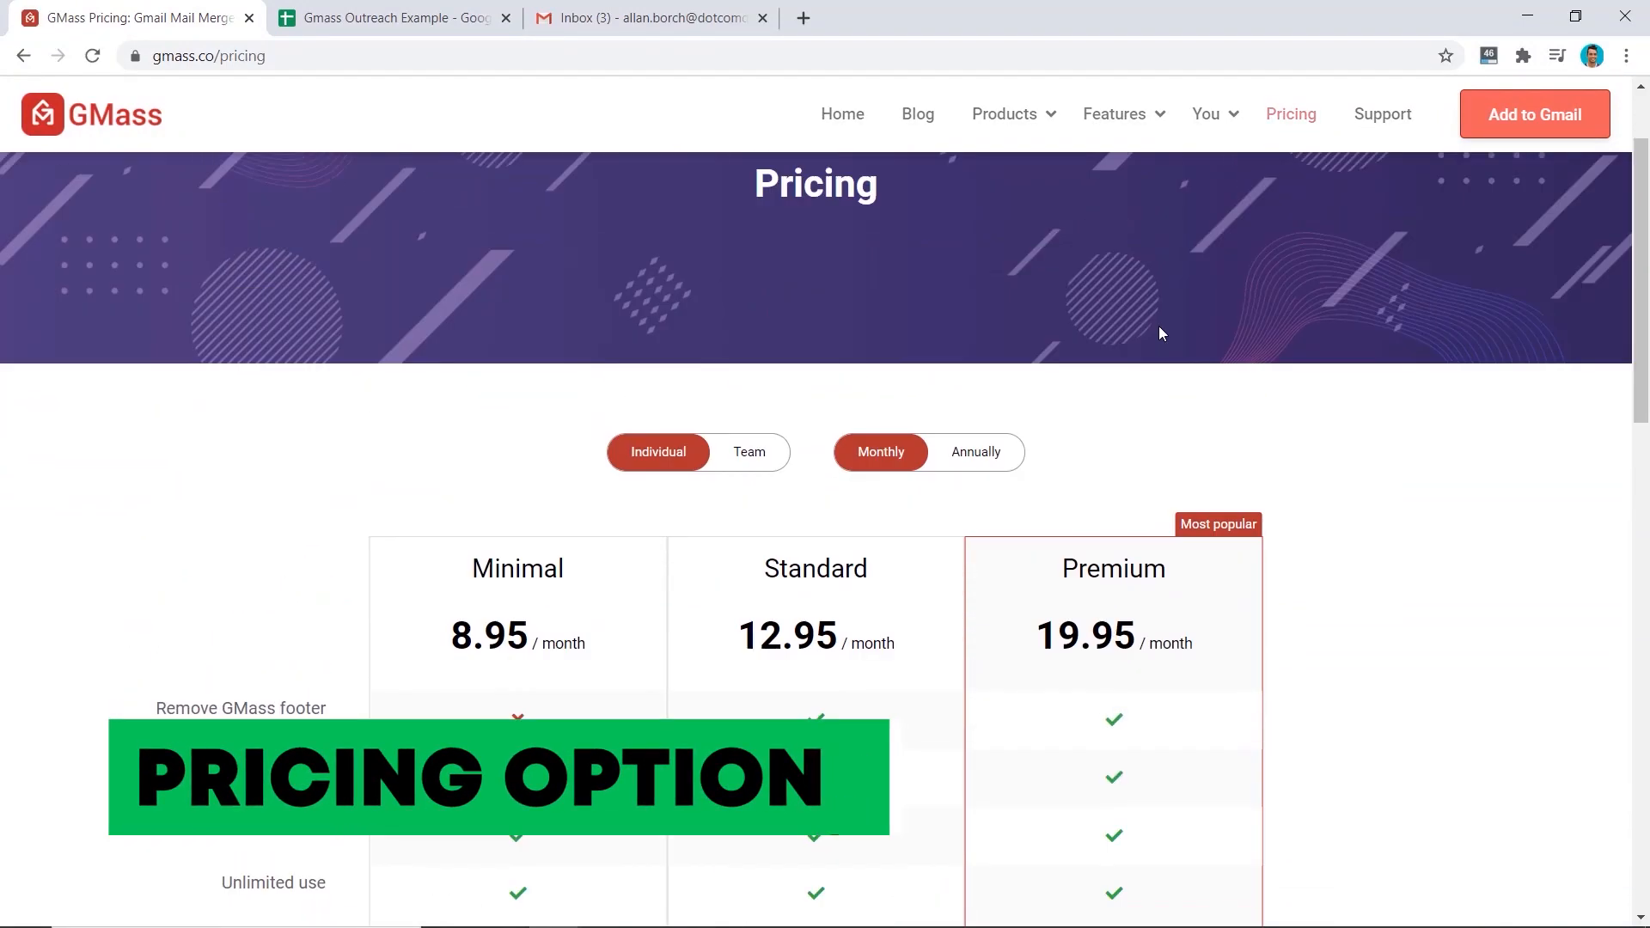
{"action": "scroll", "coordinate": [1158, 333], "scroll_direction": "down", "scroll_amount": 3}
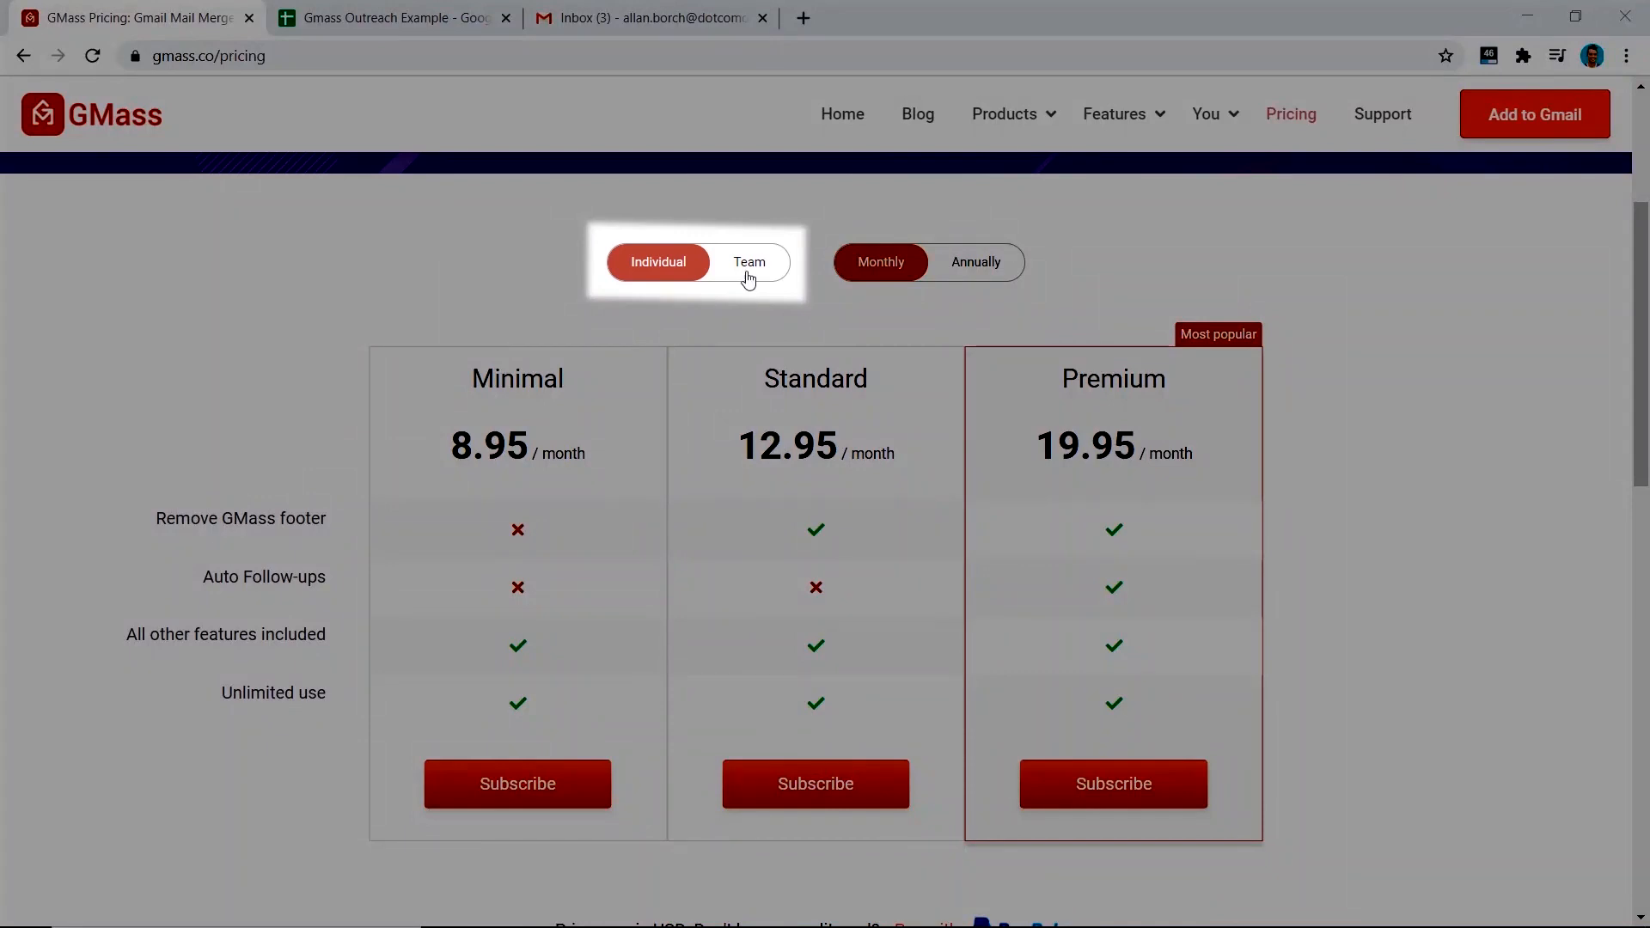
Compare the GMass team pricing with the individual plans, and show the individual plans with annual billing.
{"action": "left_click", "coordinate": [749, 271]}
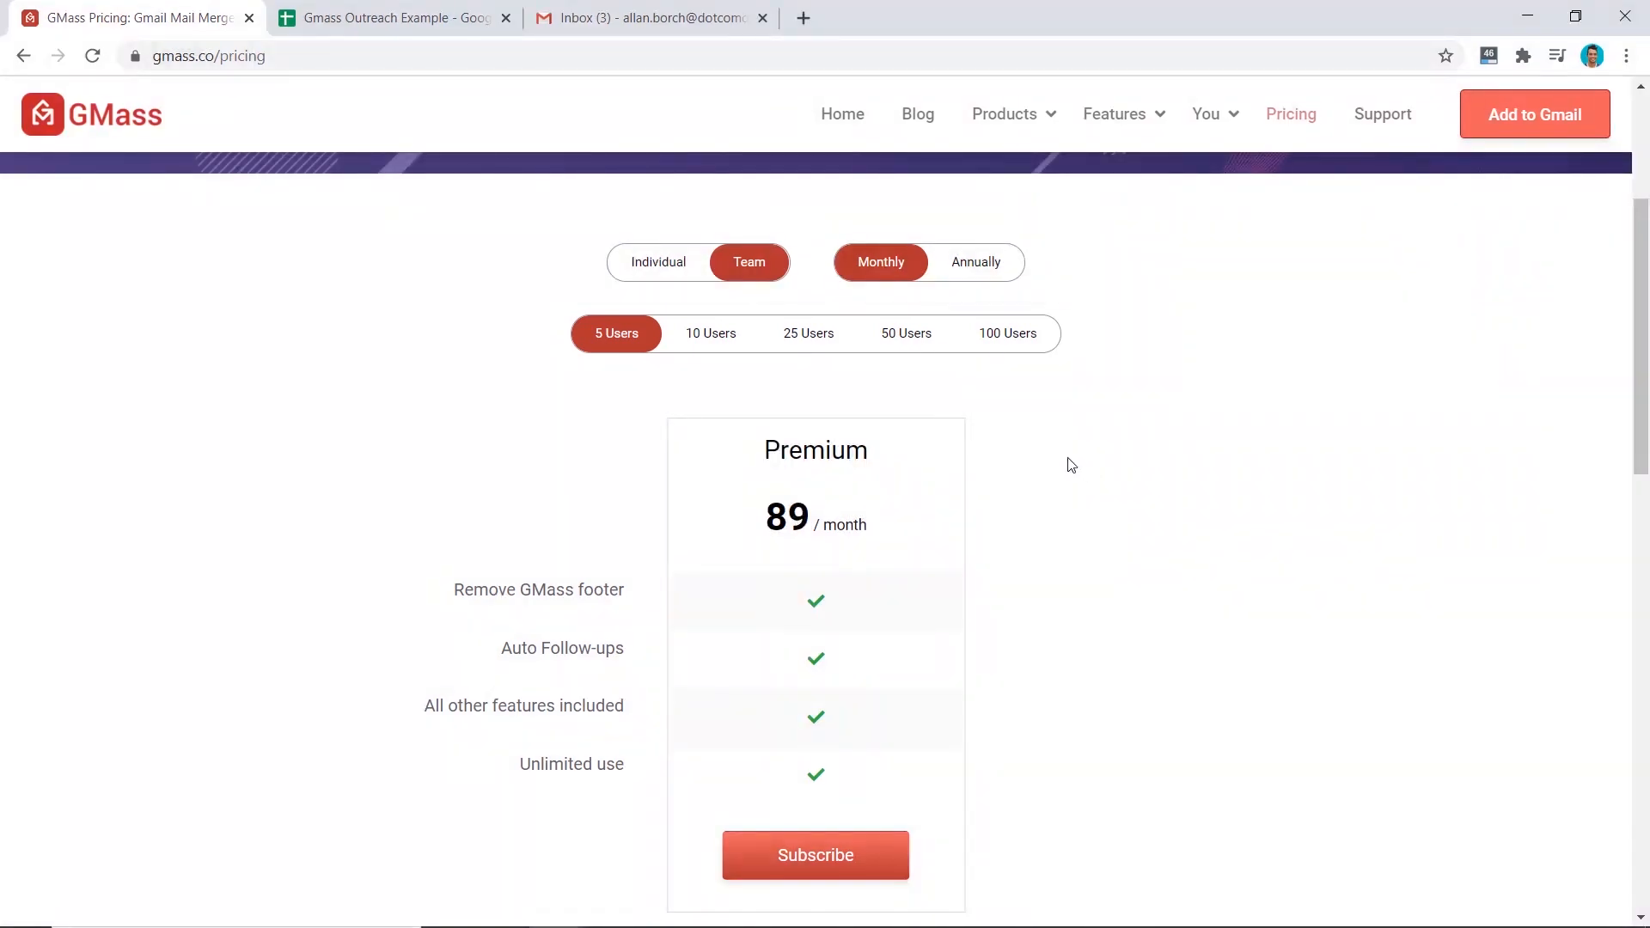
{"action": "left_click", "coordinate": [660, 263]}
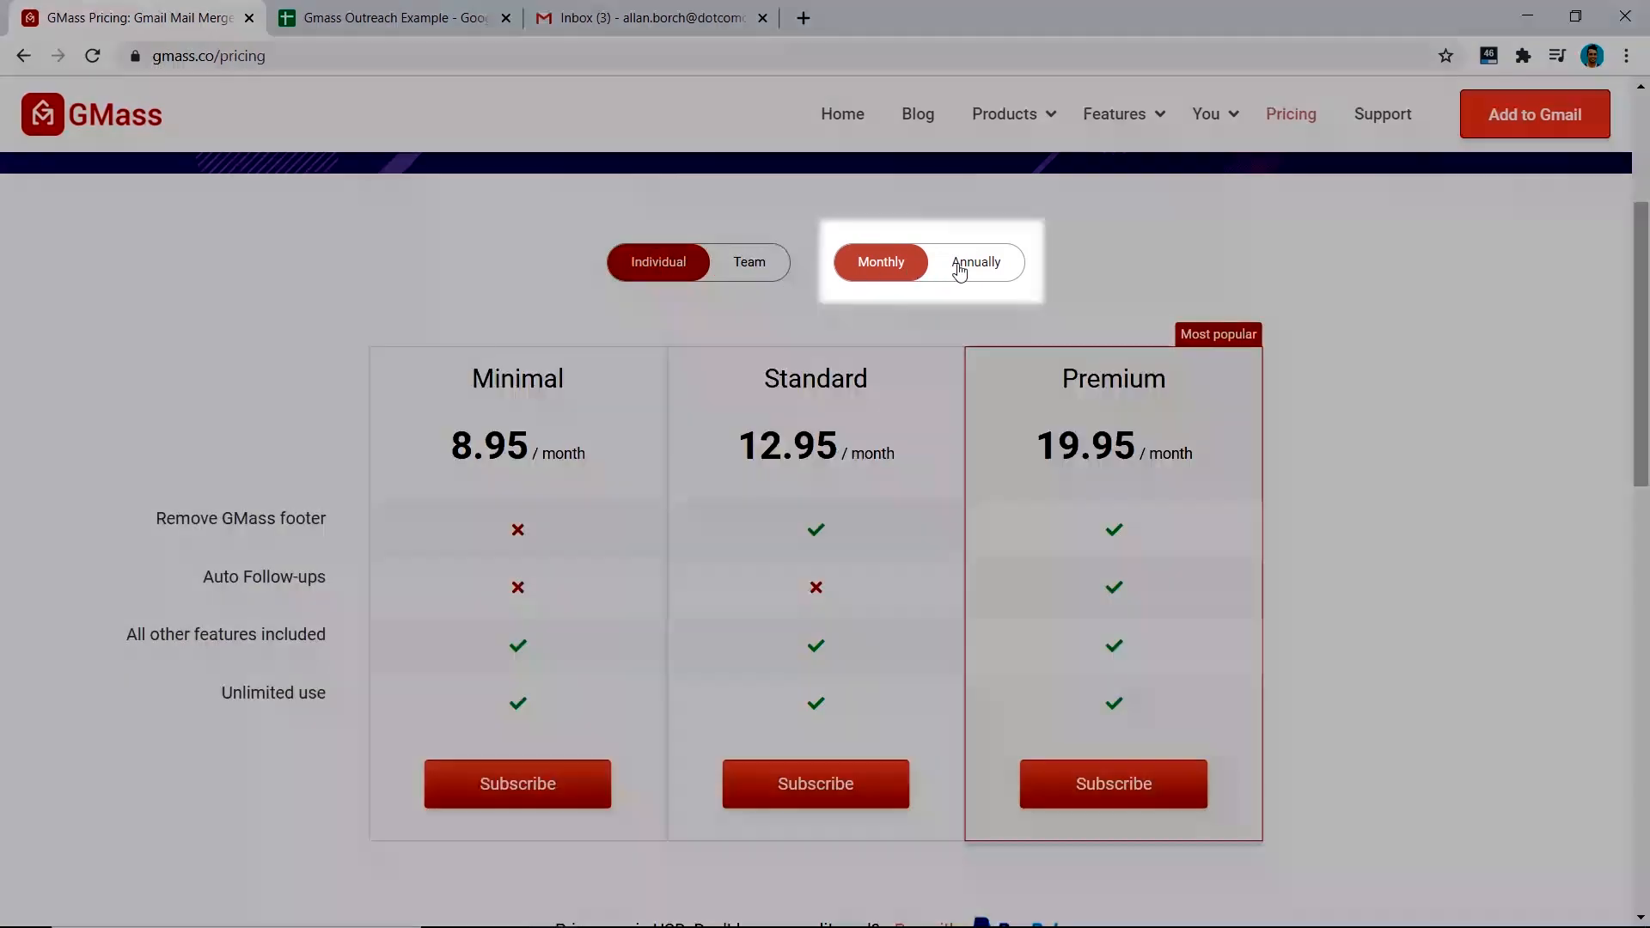
{"action": "left_click", "coordinate": [960, 268]}
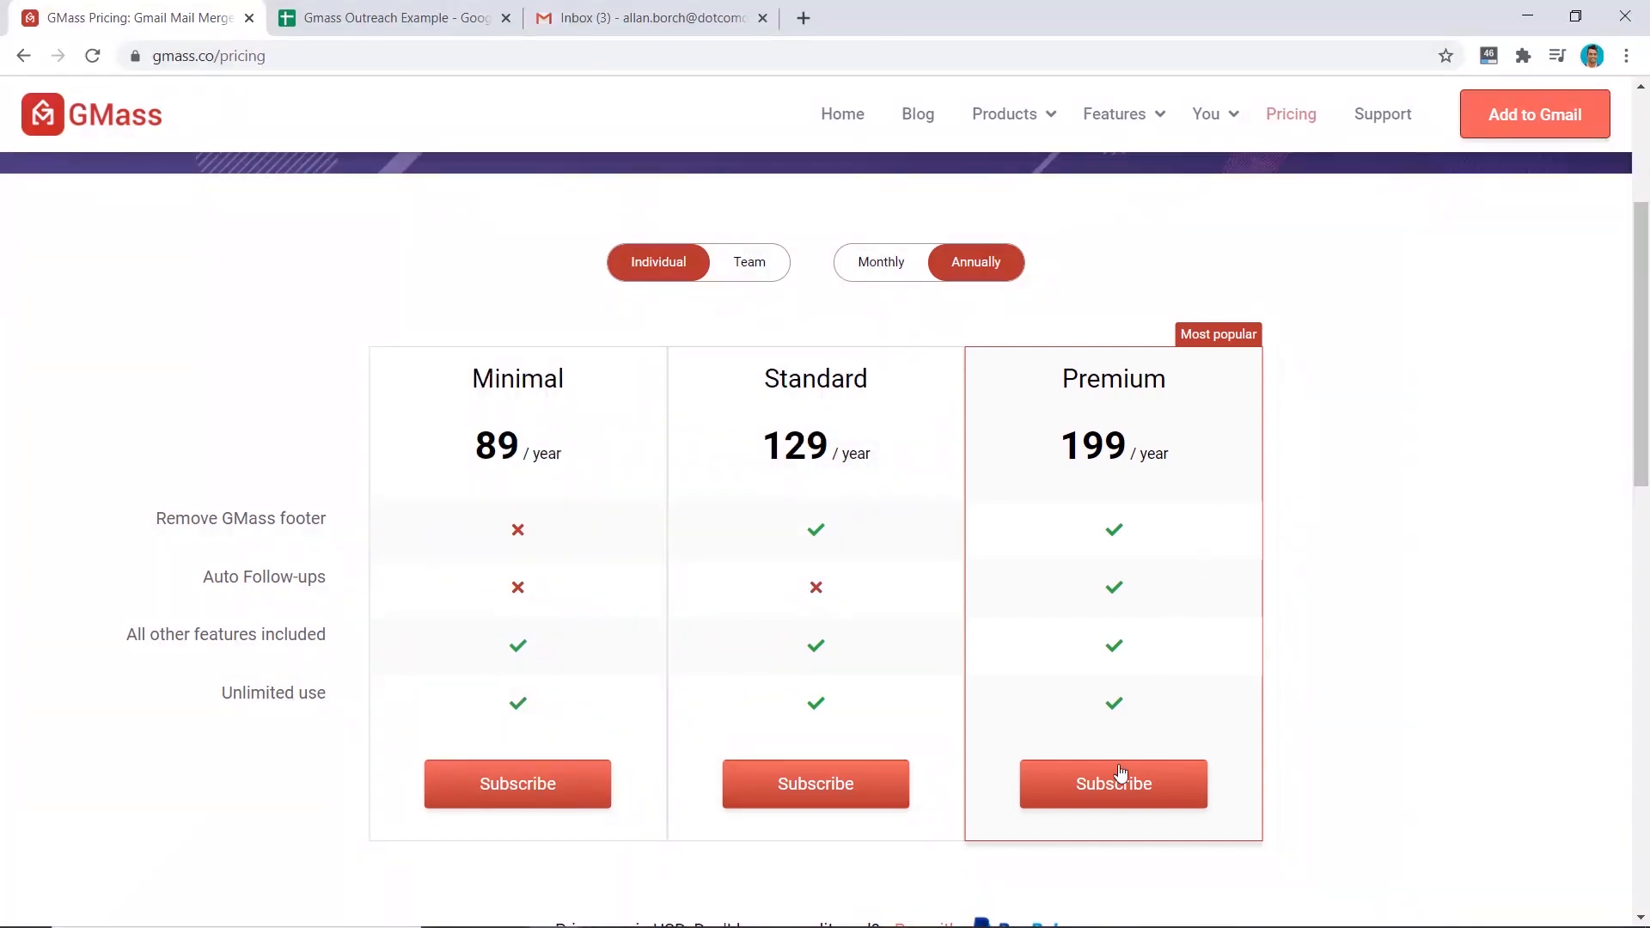
Try to subscribe to the annual Premium plan with the payment details left blank, and close the payment form.
{"action": "left_click", "coordinate": [1116, 799]}
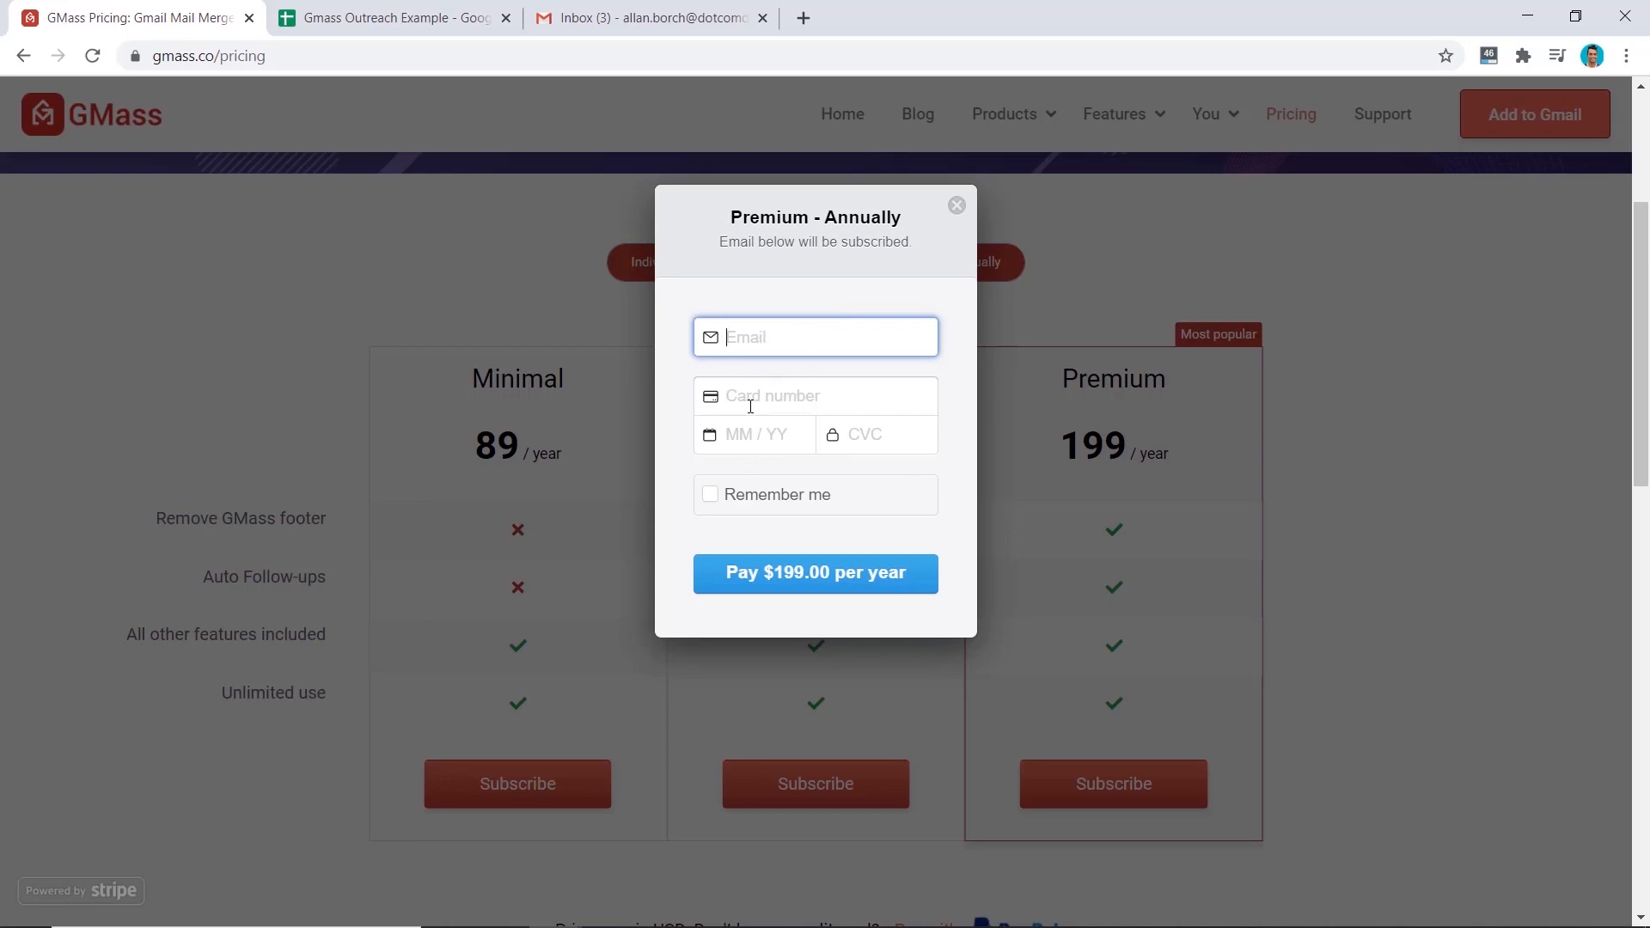
{"action": "left_click", "coordinate": [809, 574]}
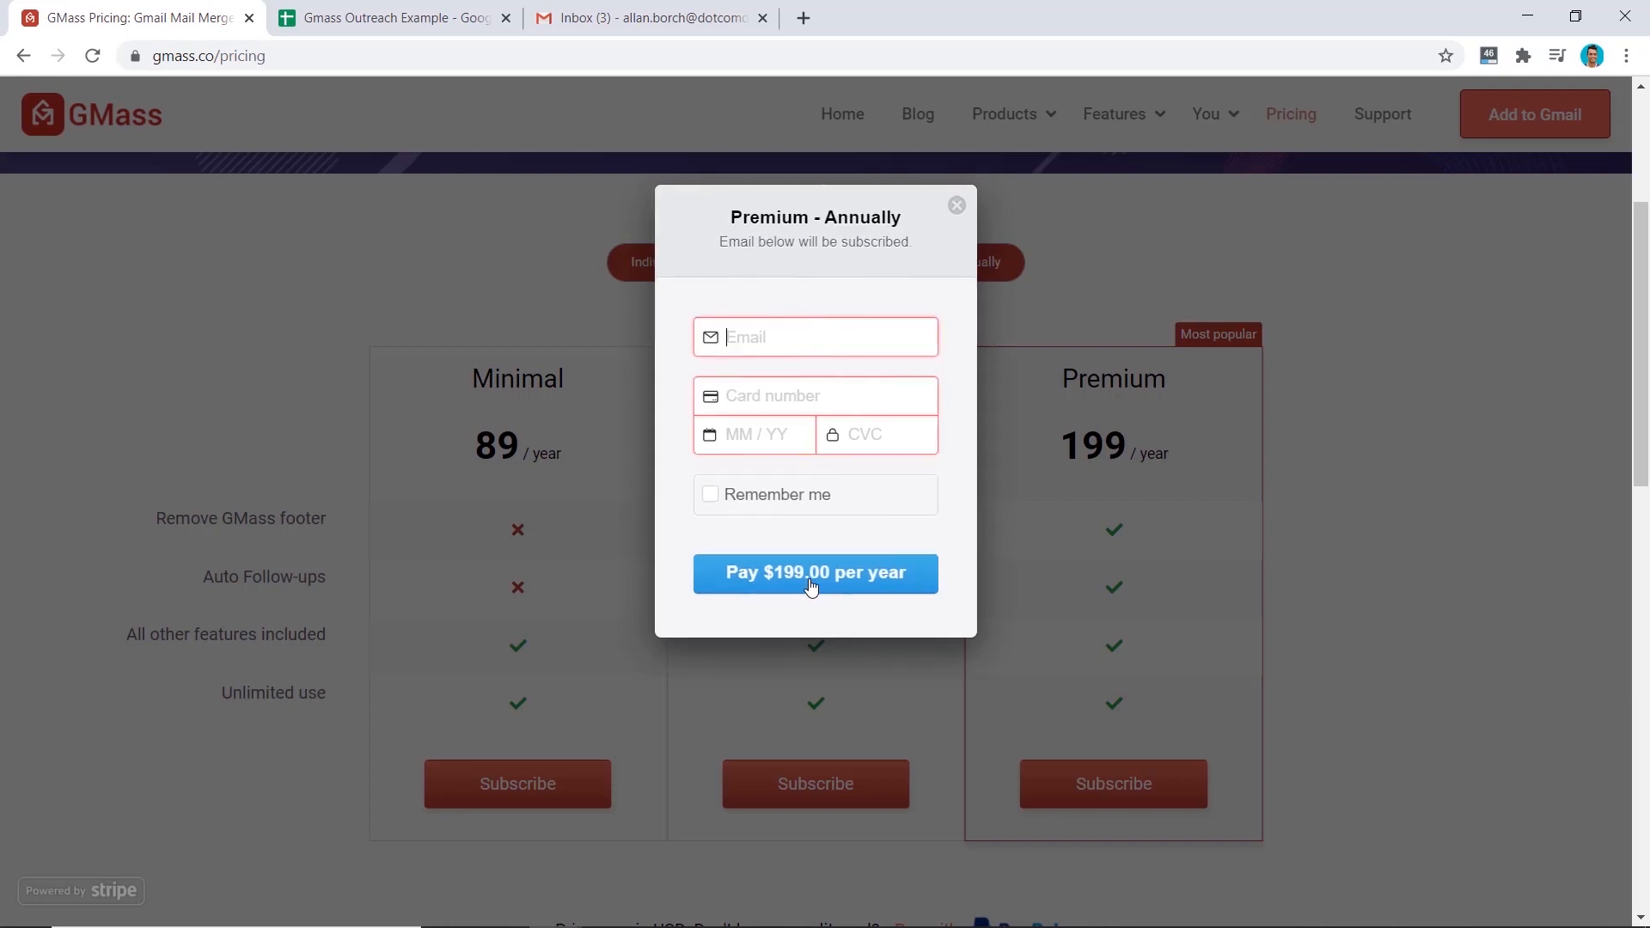
{"action": "left_click", "coordinate": [958, 205]}
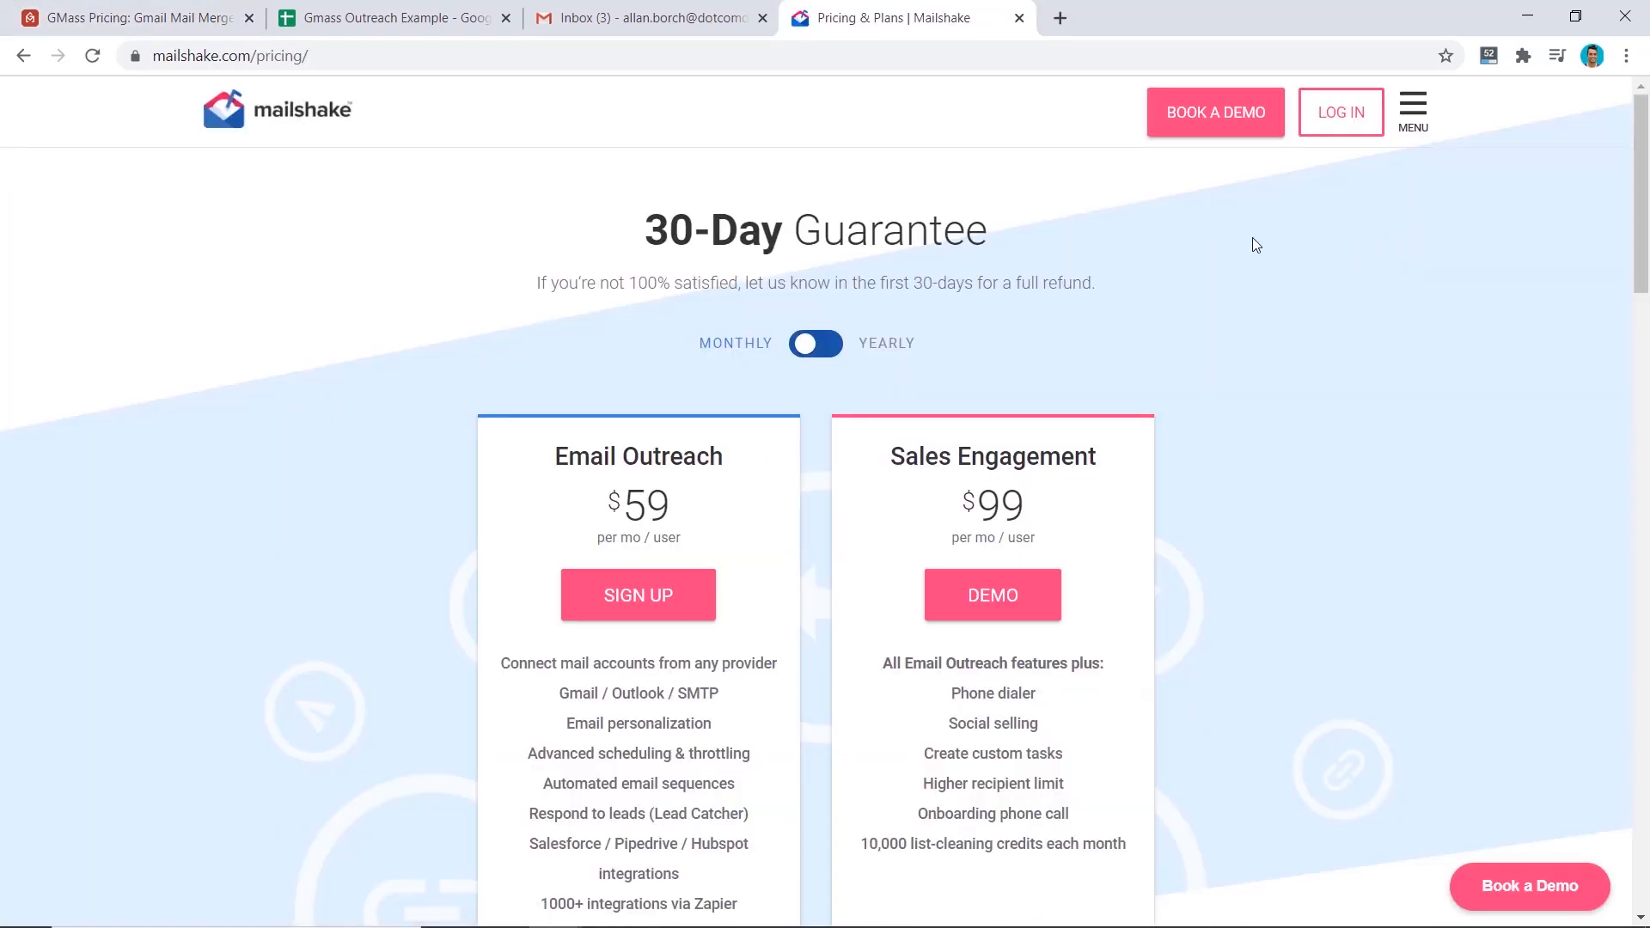
Close the Mailshake pricing page and view the Gmass Outreach Example spreadsheet's contact columns.
{"action": "left_click", "coordinate": [1019, 18]}
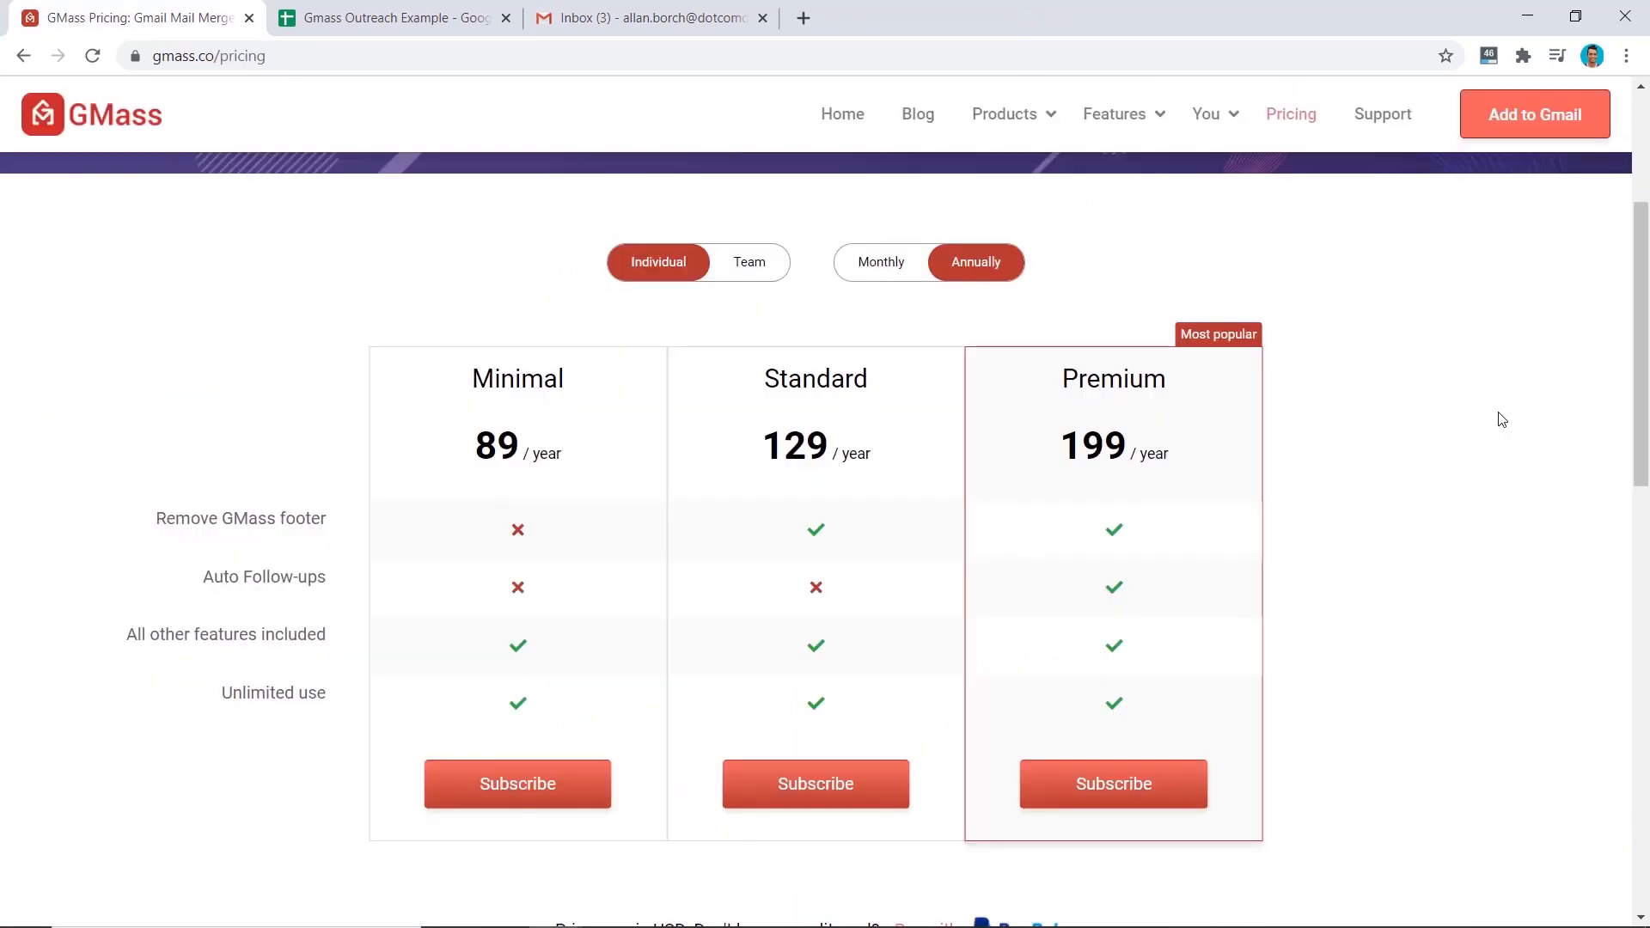
{"action": "key", "text": "ctrl+Tab"}
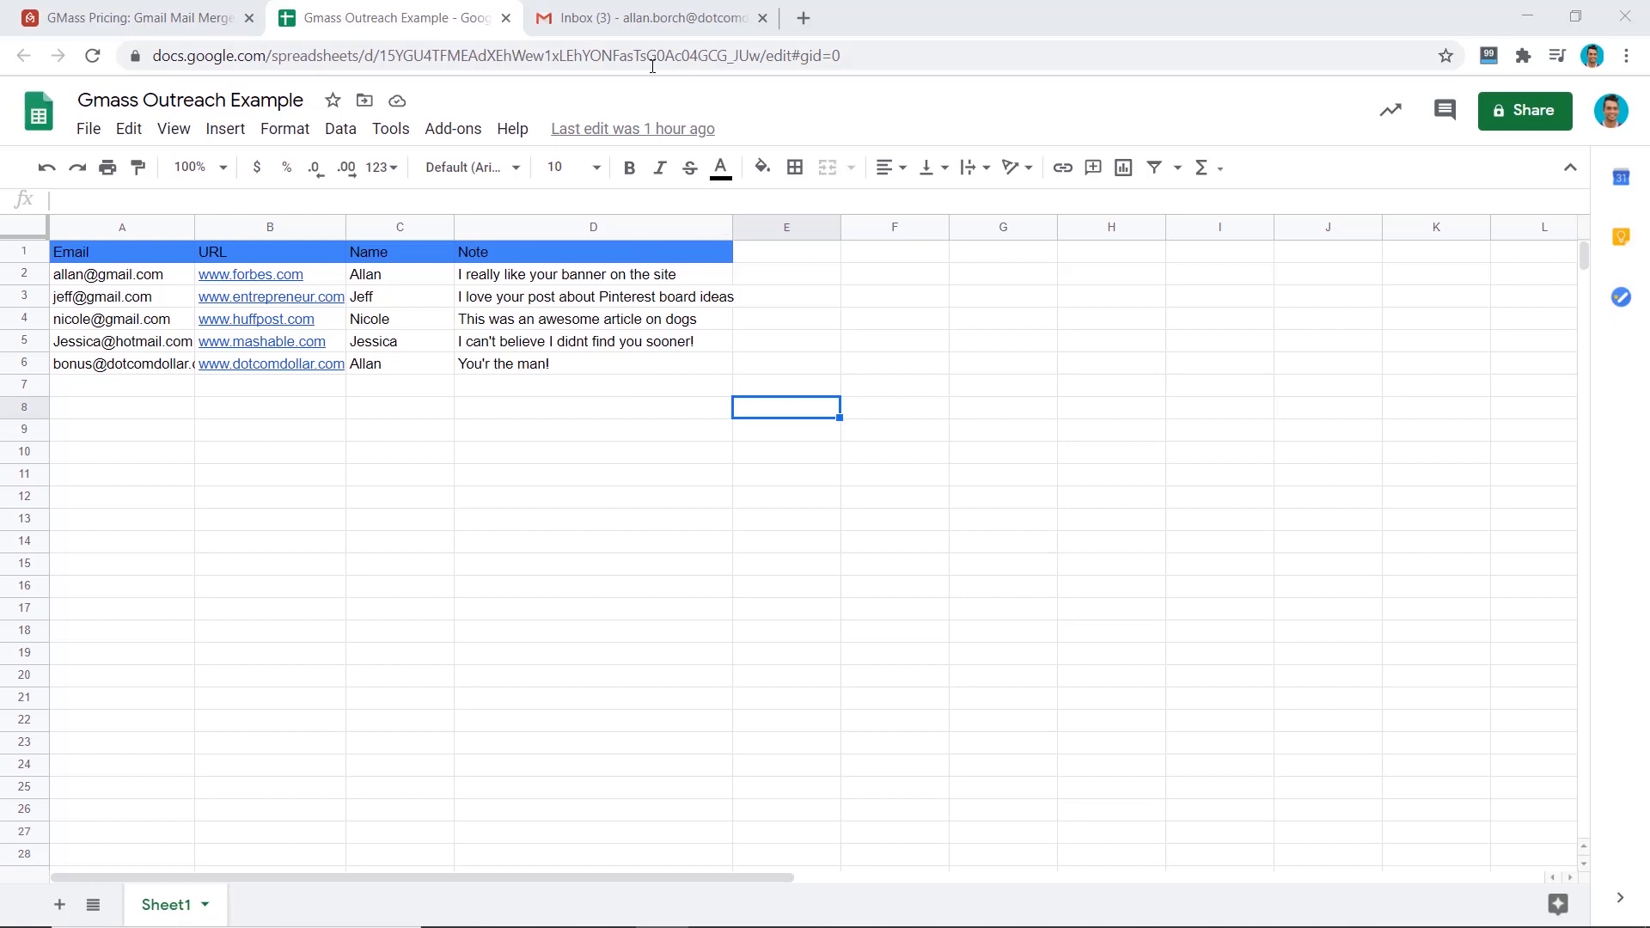
Switch to Gmail and connect GMass to Sheet1 of the Gmass Outreach Example spreadsheet, leaving duplicate emails excluded.
{"action": "left_click", "coordinate": [650, 21]}
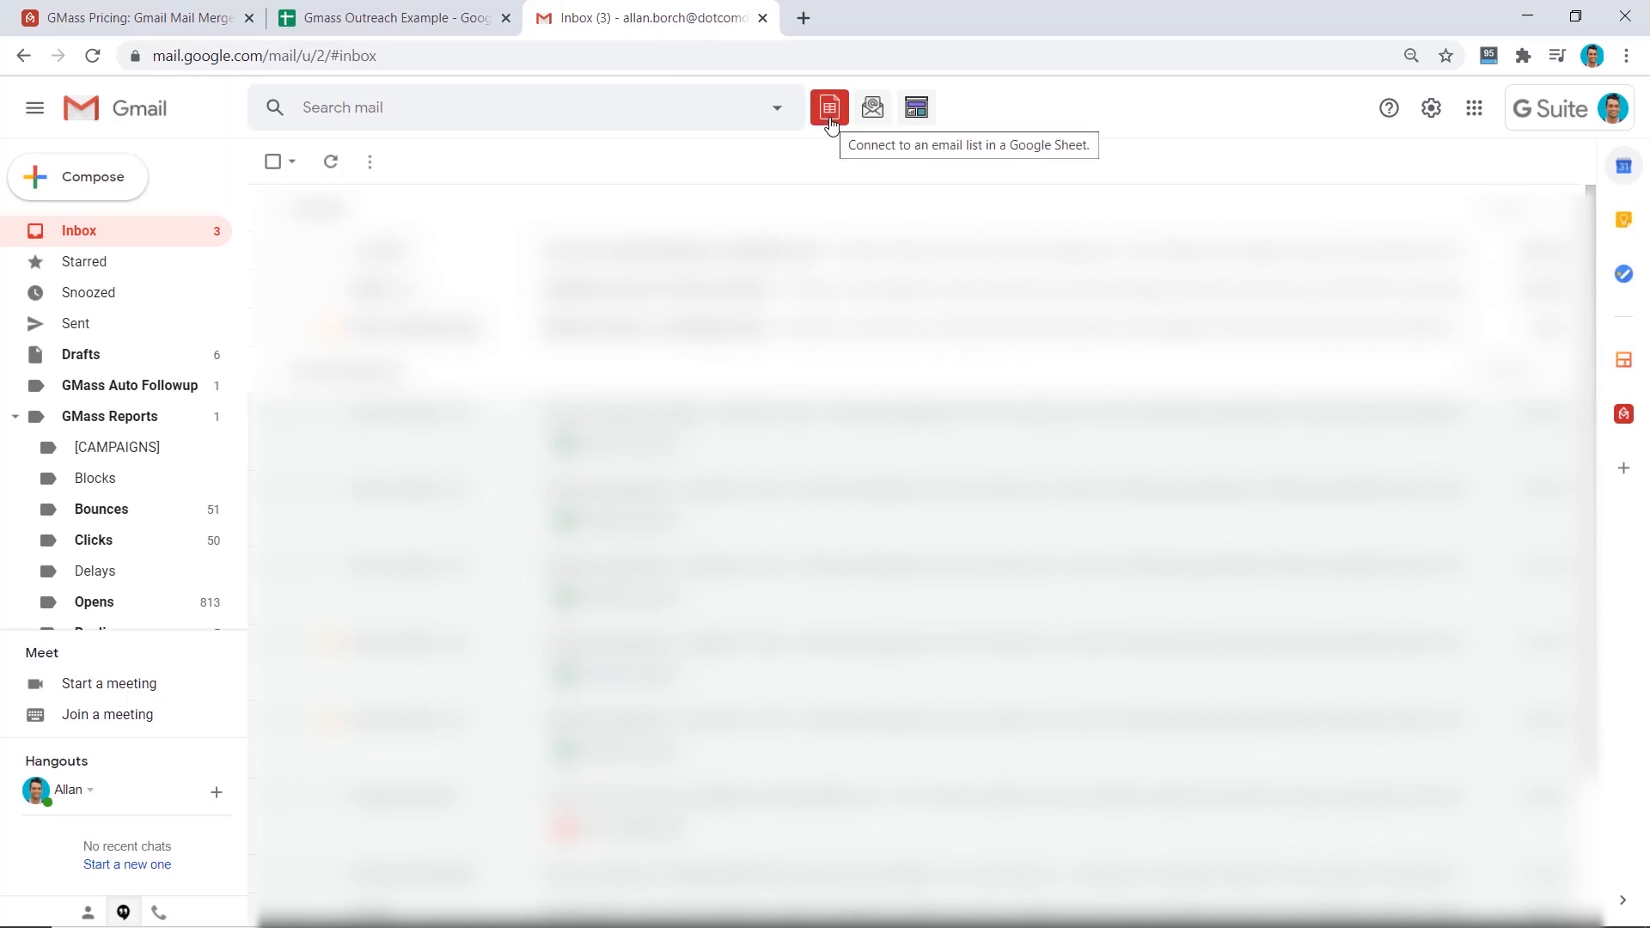
{"action": "left_click", "coordinate": [829, 108]}
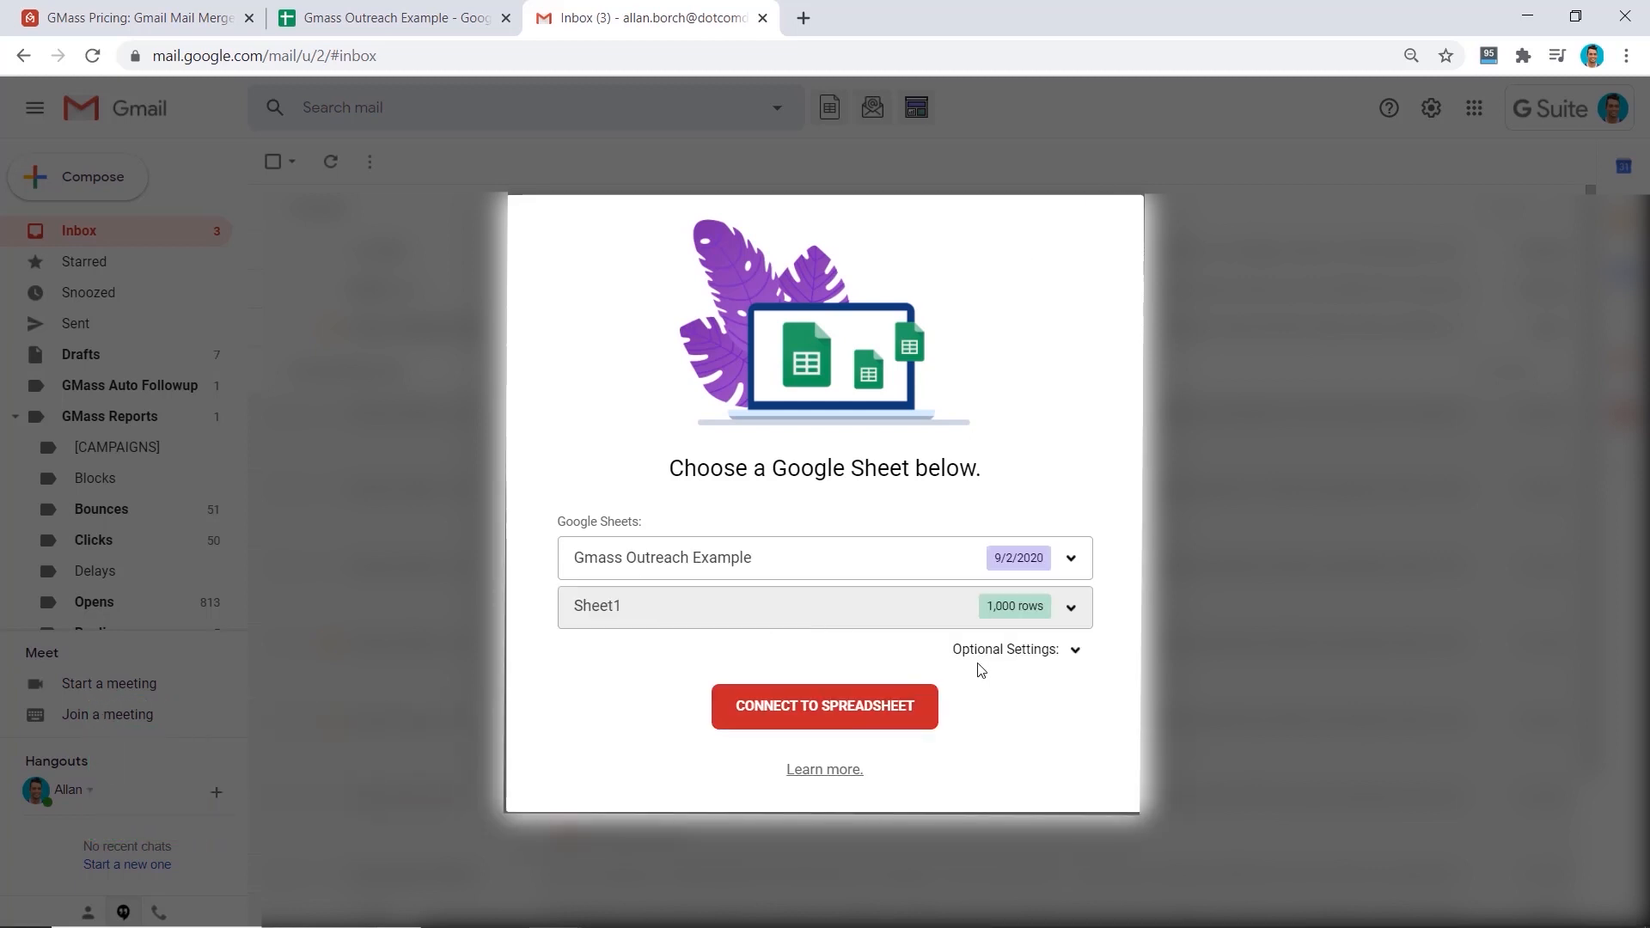
{"action": "left_click", "coordinate": [1006, 658]}
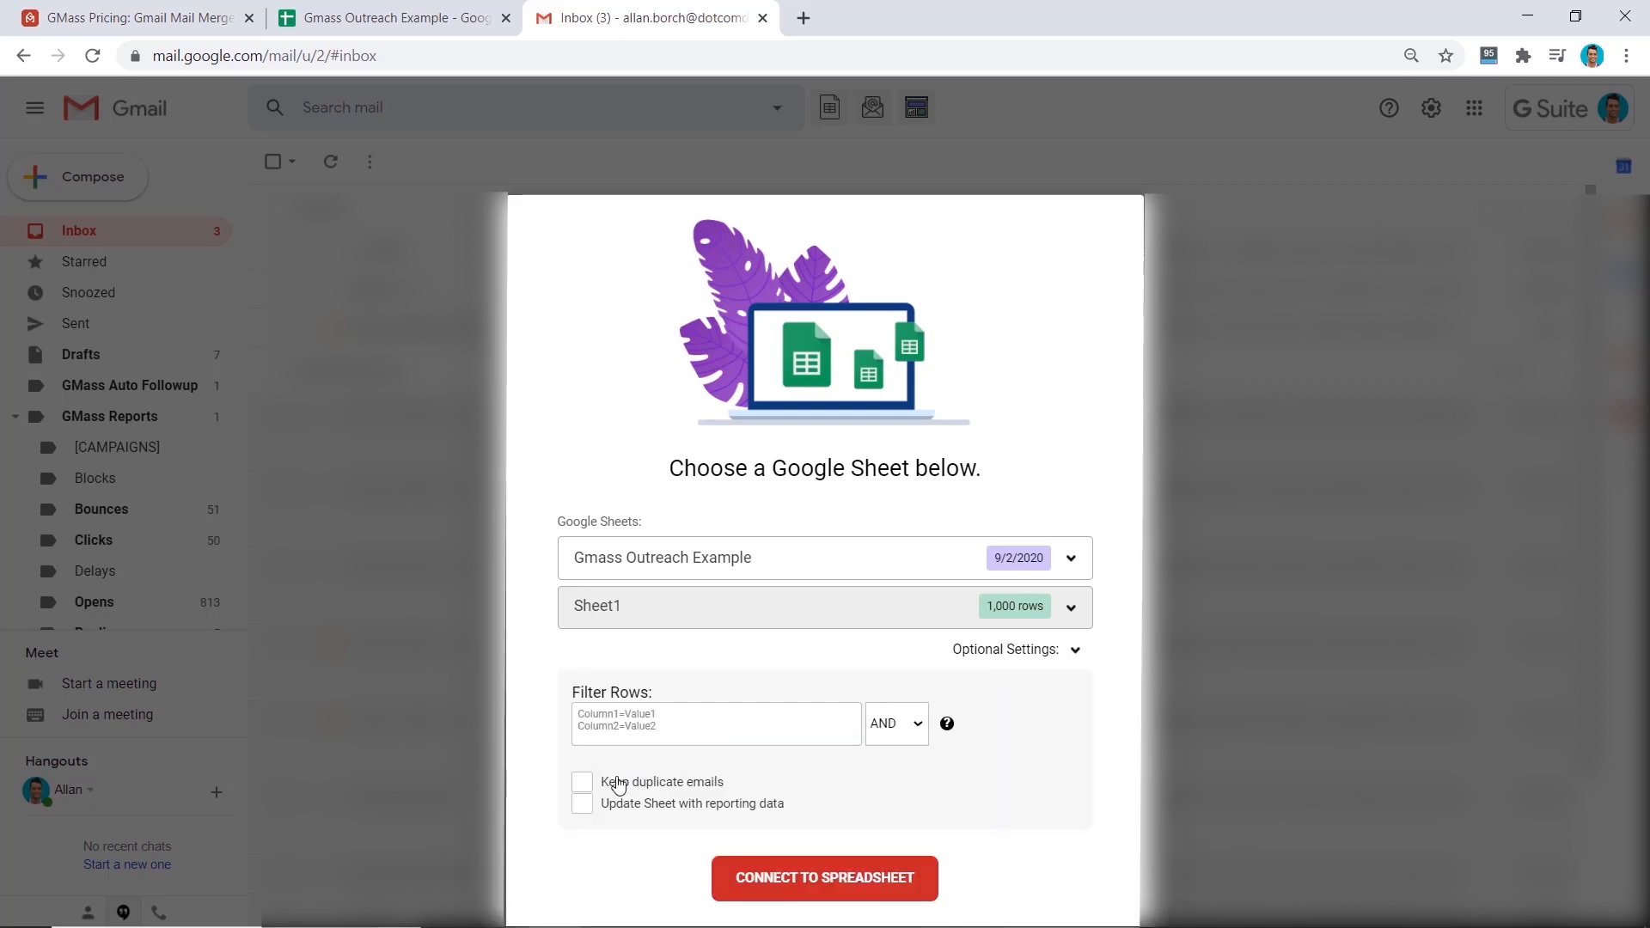
{"action": "left_click", "coordinate": [583, 786]}
{"action": "left_click", "coordinate": [590, 789]}
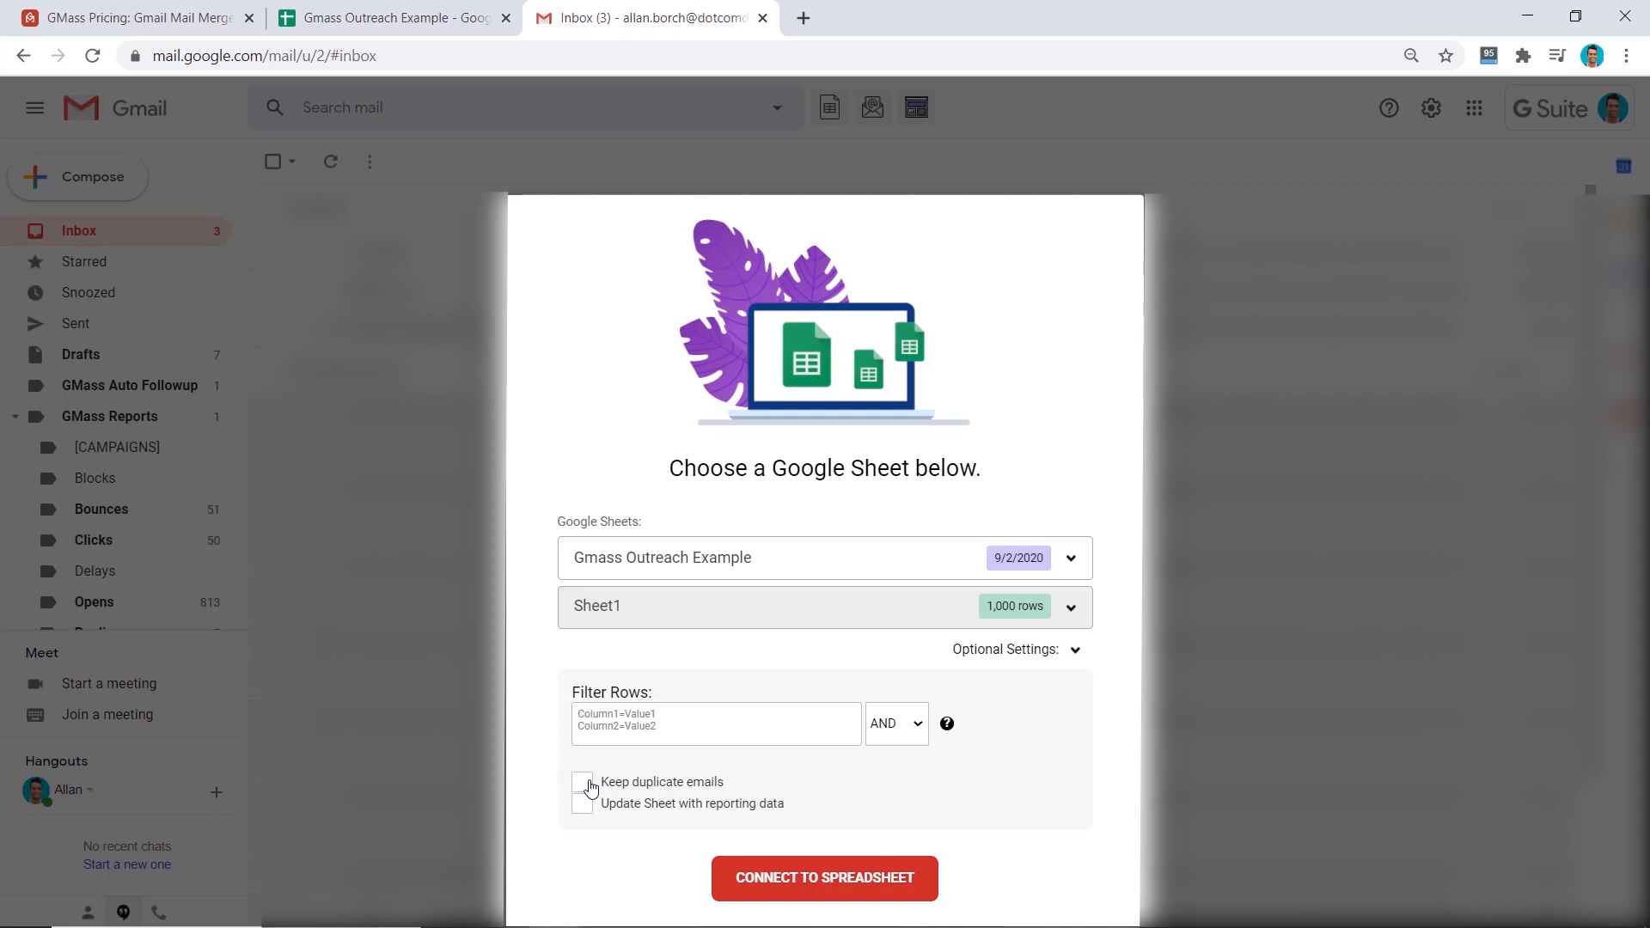
{"action": "left_click", "coordinate": [838, 882]}
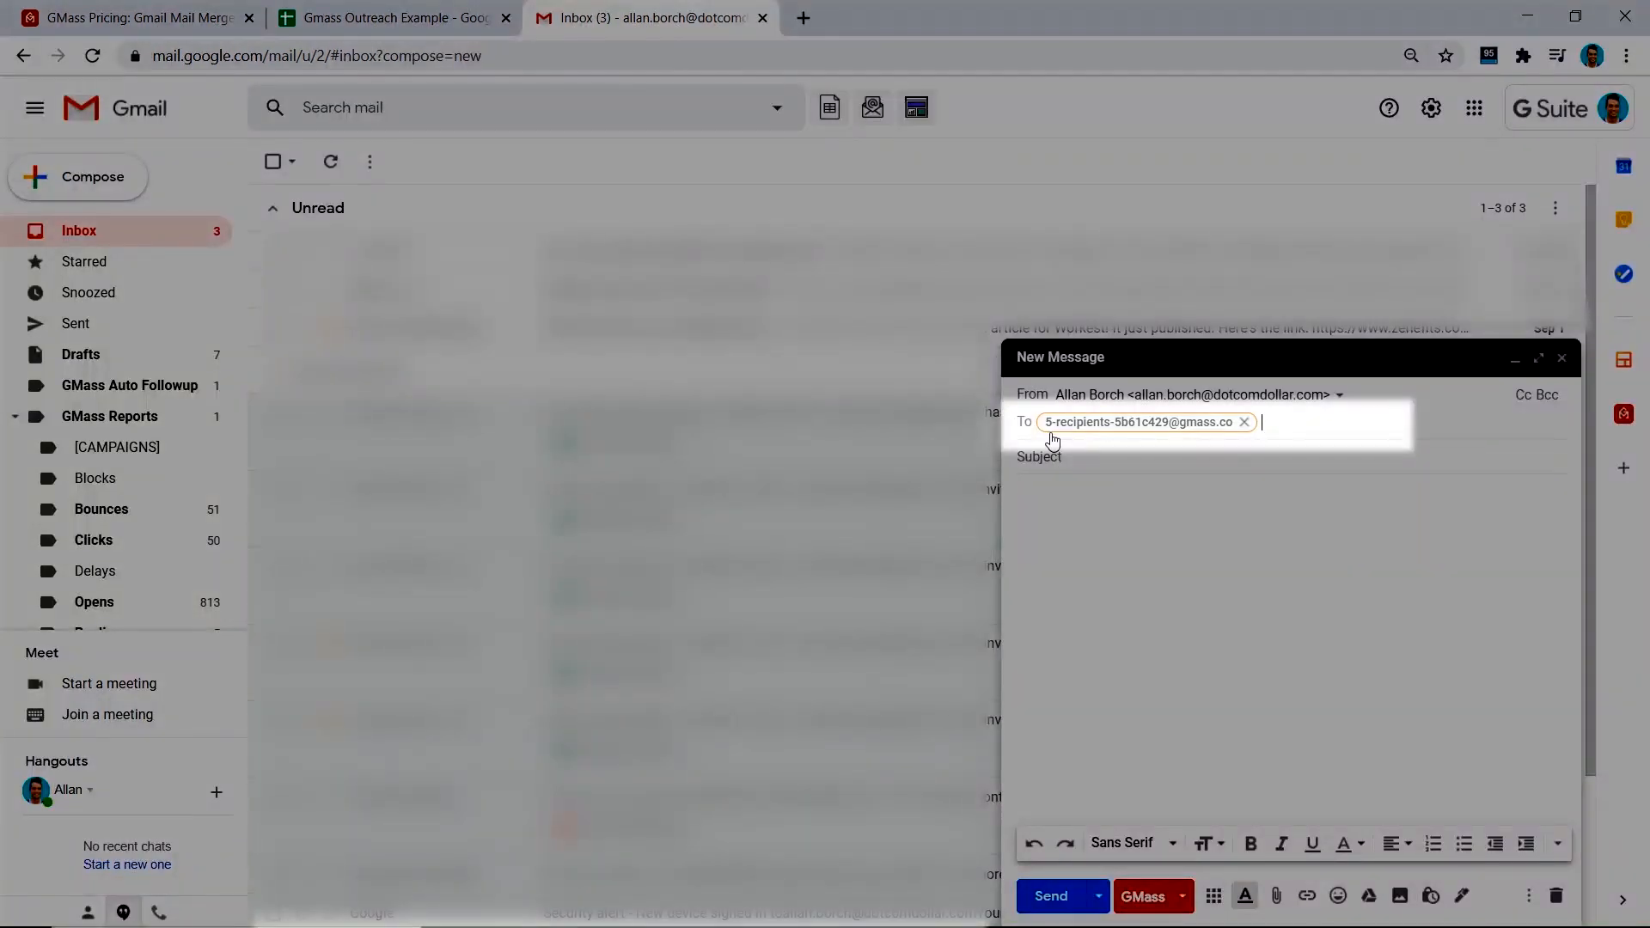
Write the email body "Hey …, I would love discuss with you about … and see if we can work together." with a sign-off and "P.S. …".
{"action": "mouse_move", "coordinate": [1101, 427]}
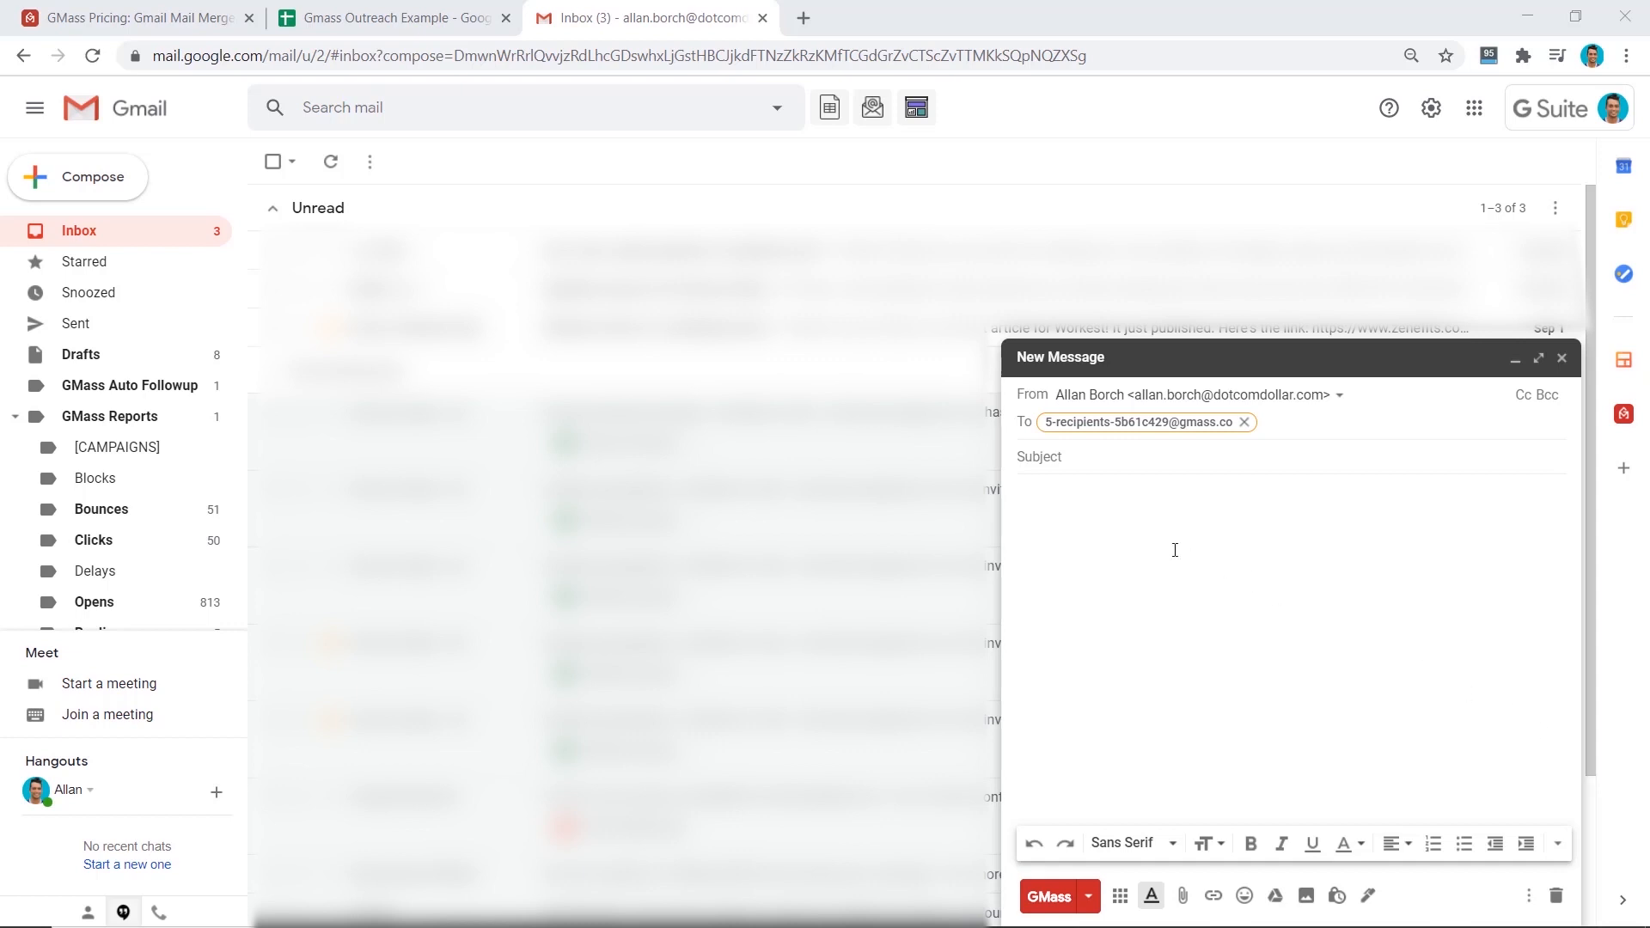
{"action": "left_click", "coordinate": [1124, 500]}
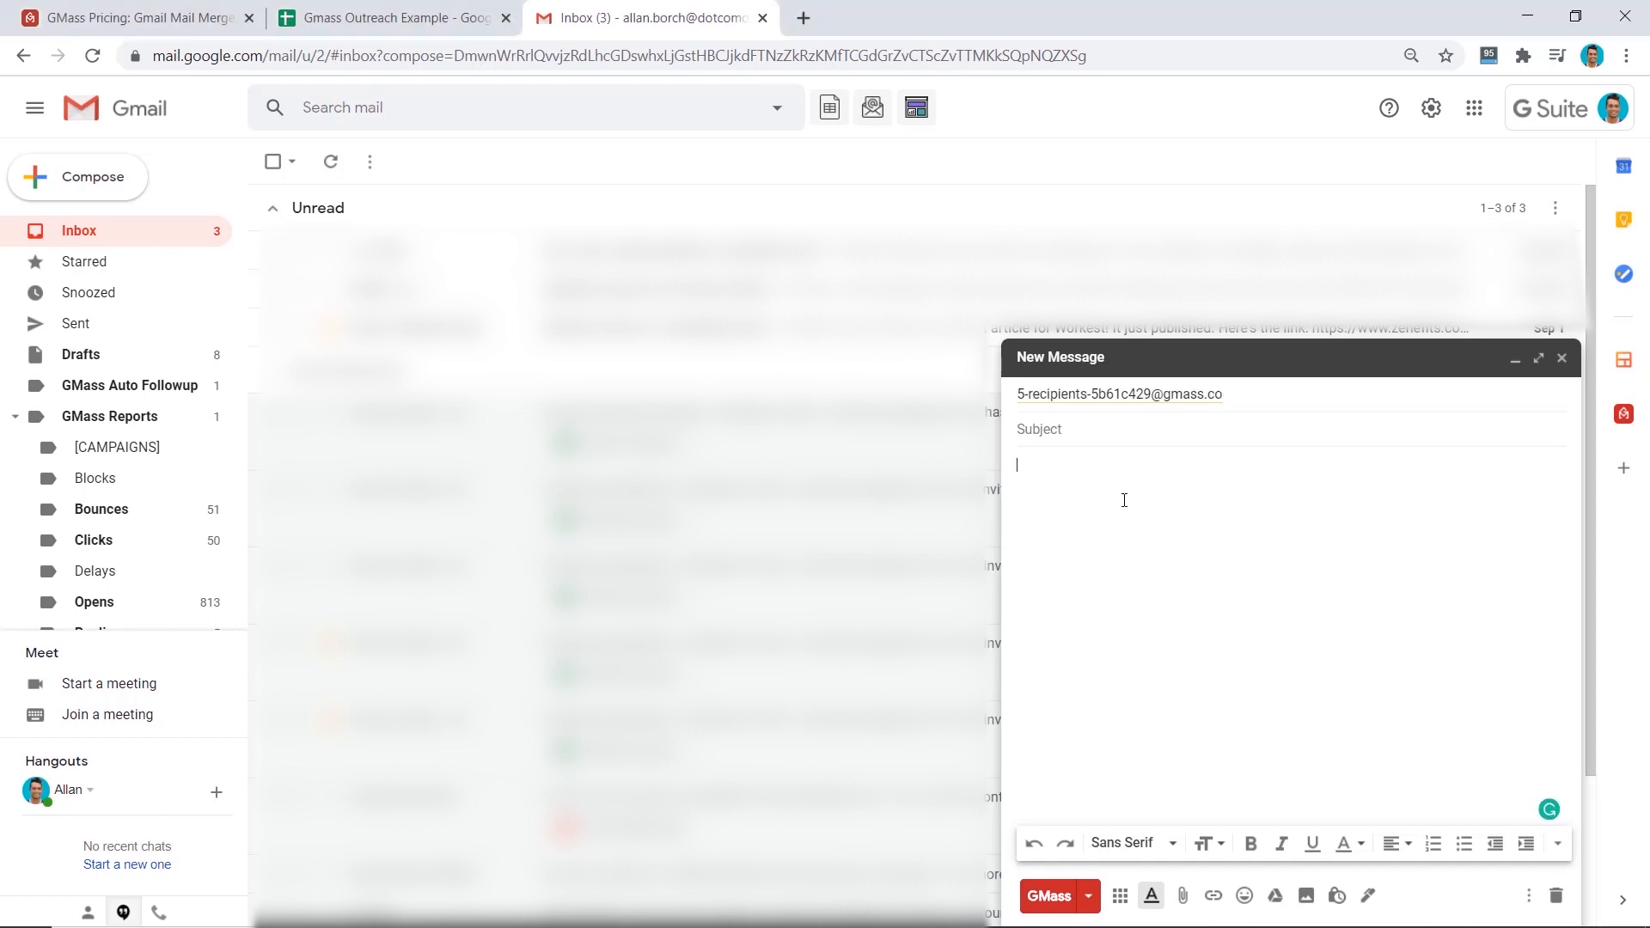
{"action": "type", "text": "Hey …,  I would love discuss with you about … and see if we can work together.  Best regards, Allan P.S. …"}
Replace the placeholder in the email's greeting with the spreadsheet's {Name} personalization field.
{"action": "double_click", "coordinate": [1052, 465]}
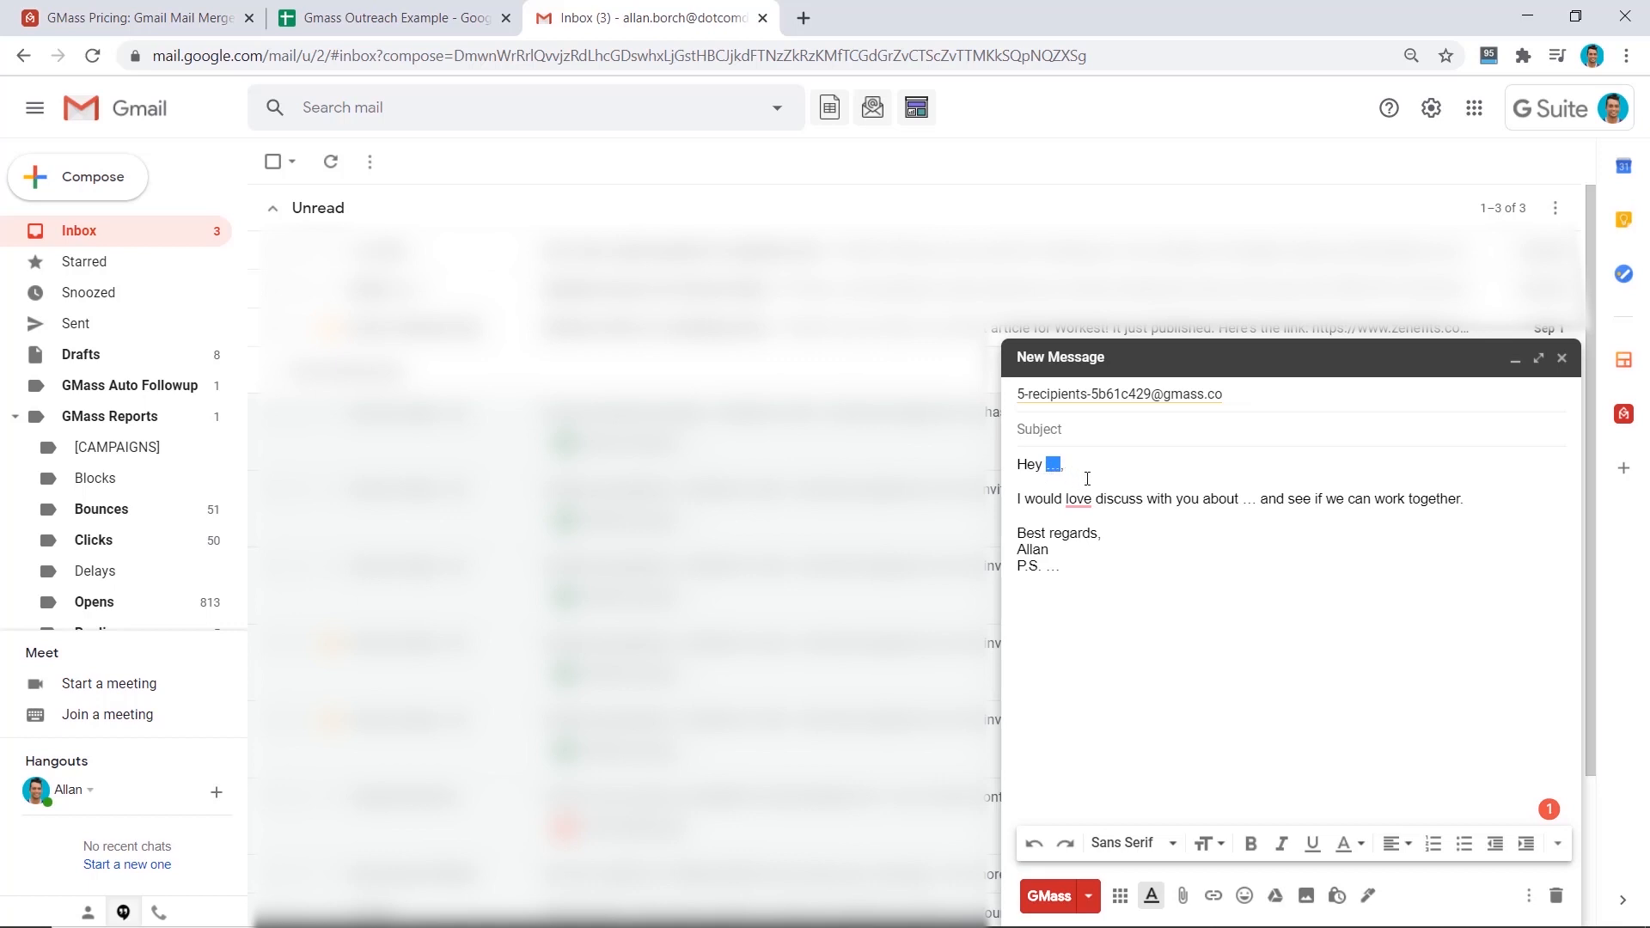
{"action": "left_click", "coordinate": [1089, 897]}
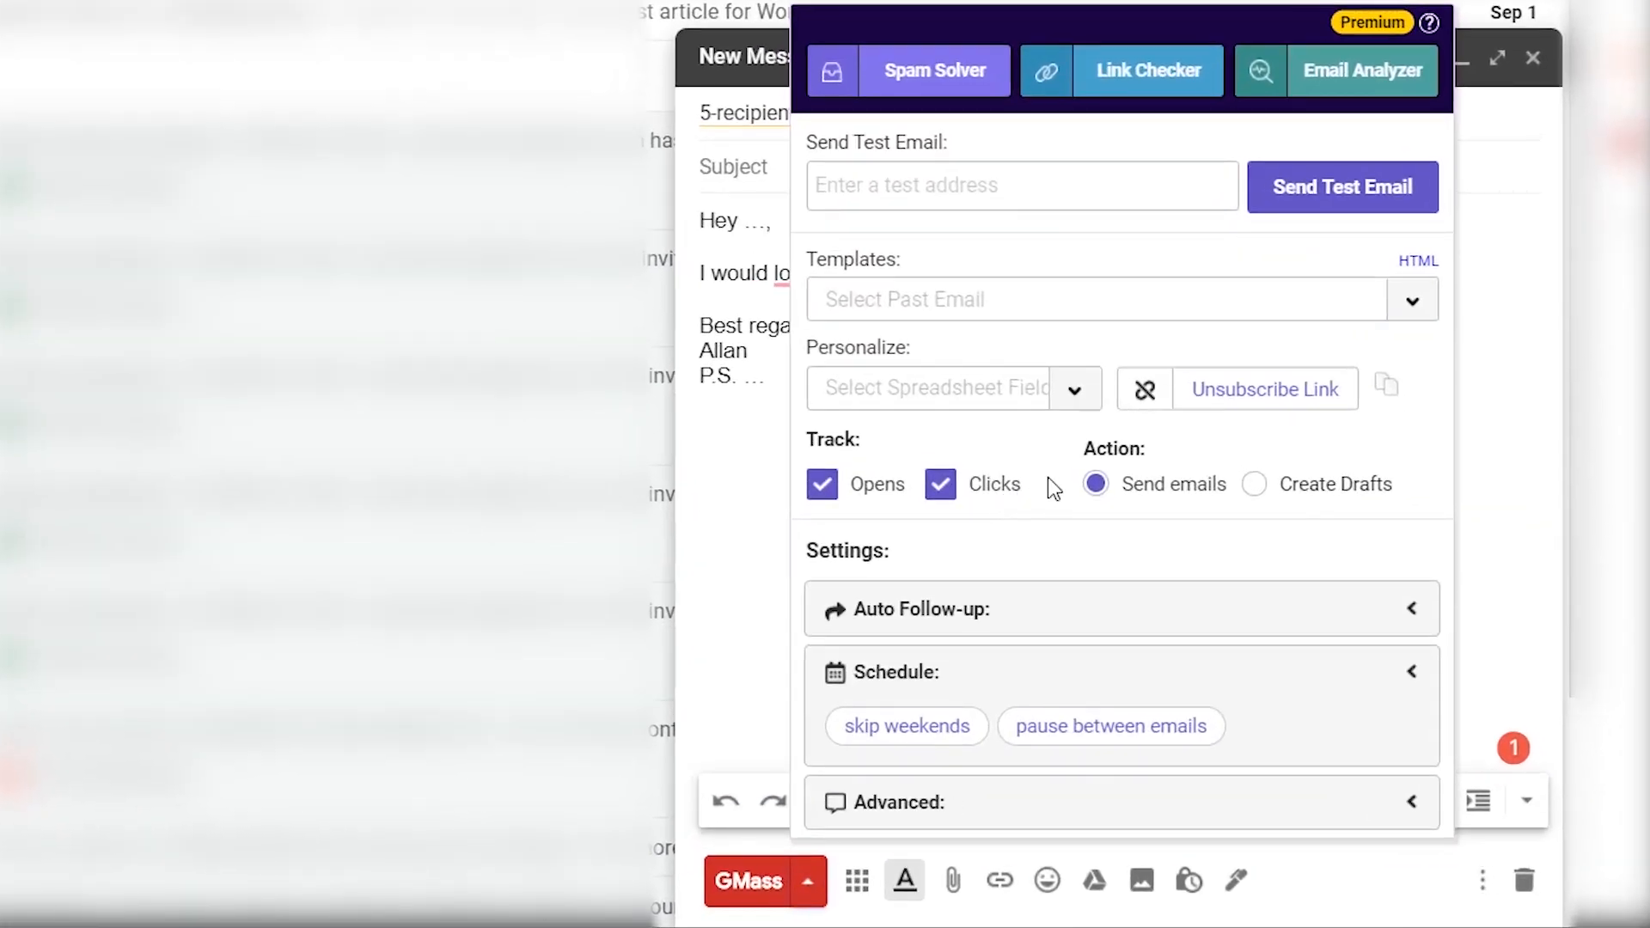
{"action": "left_click", "coordinate": [1084, 392]}
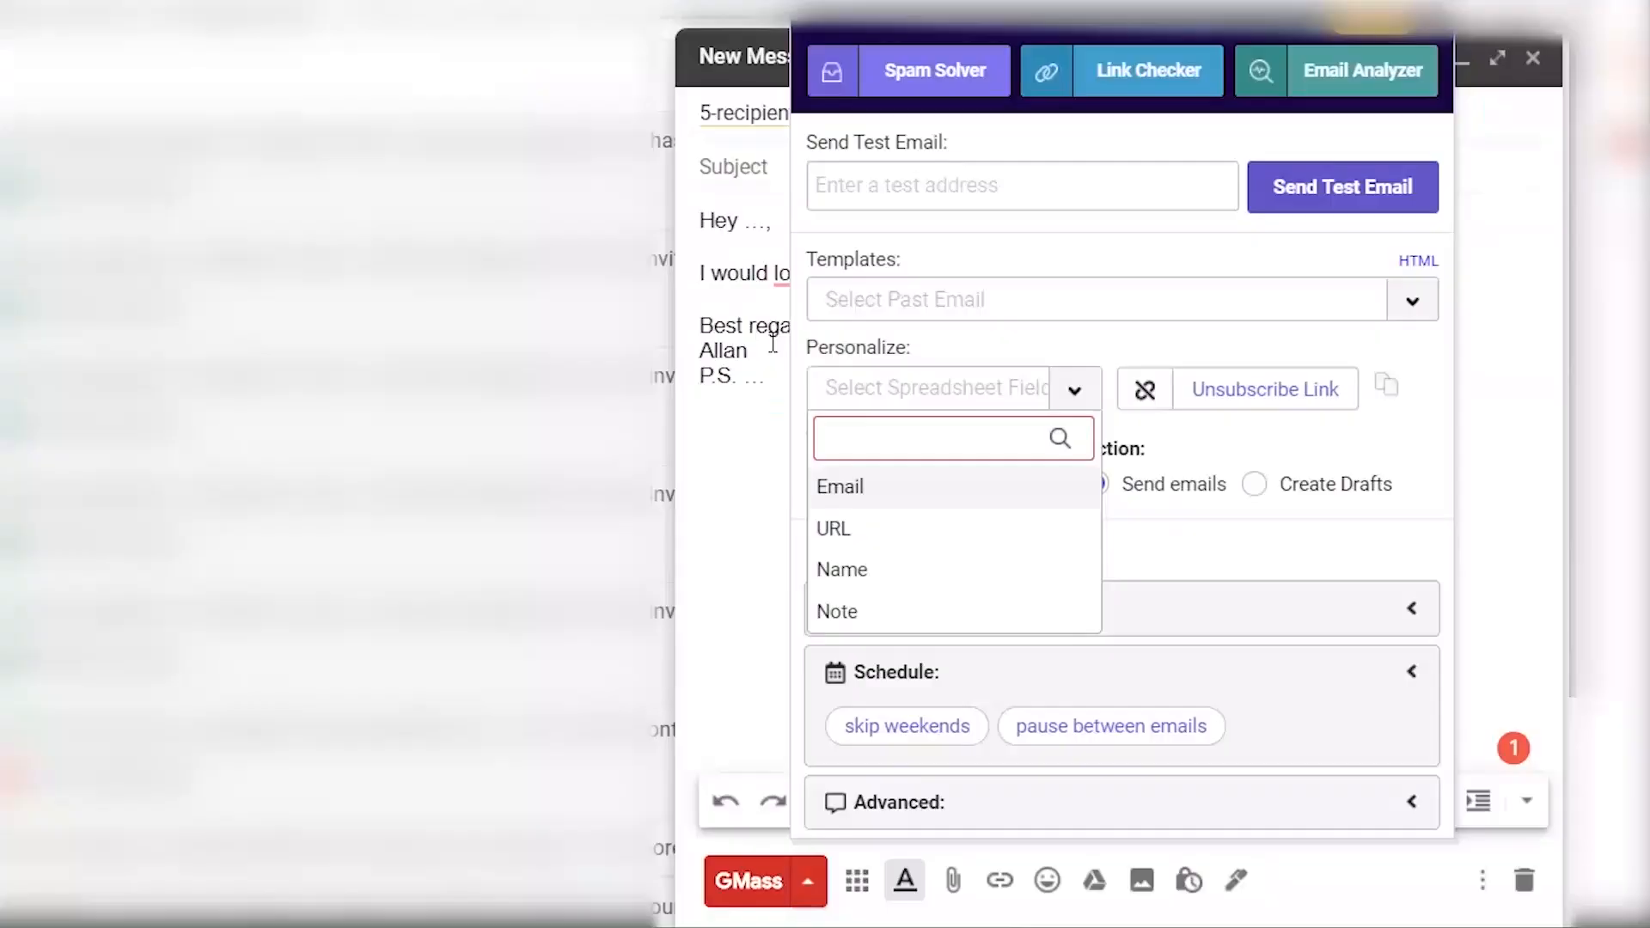
{"action": "left_click", "coordinate": [855, 572]}
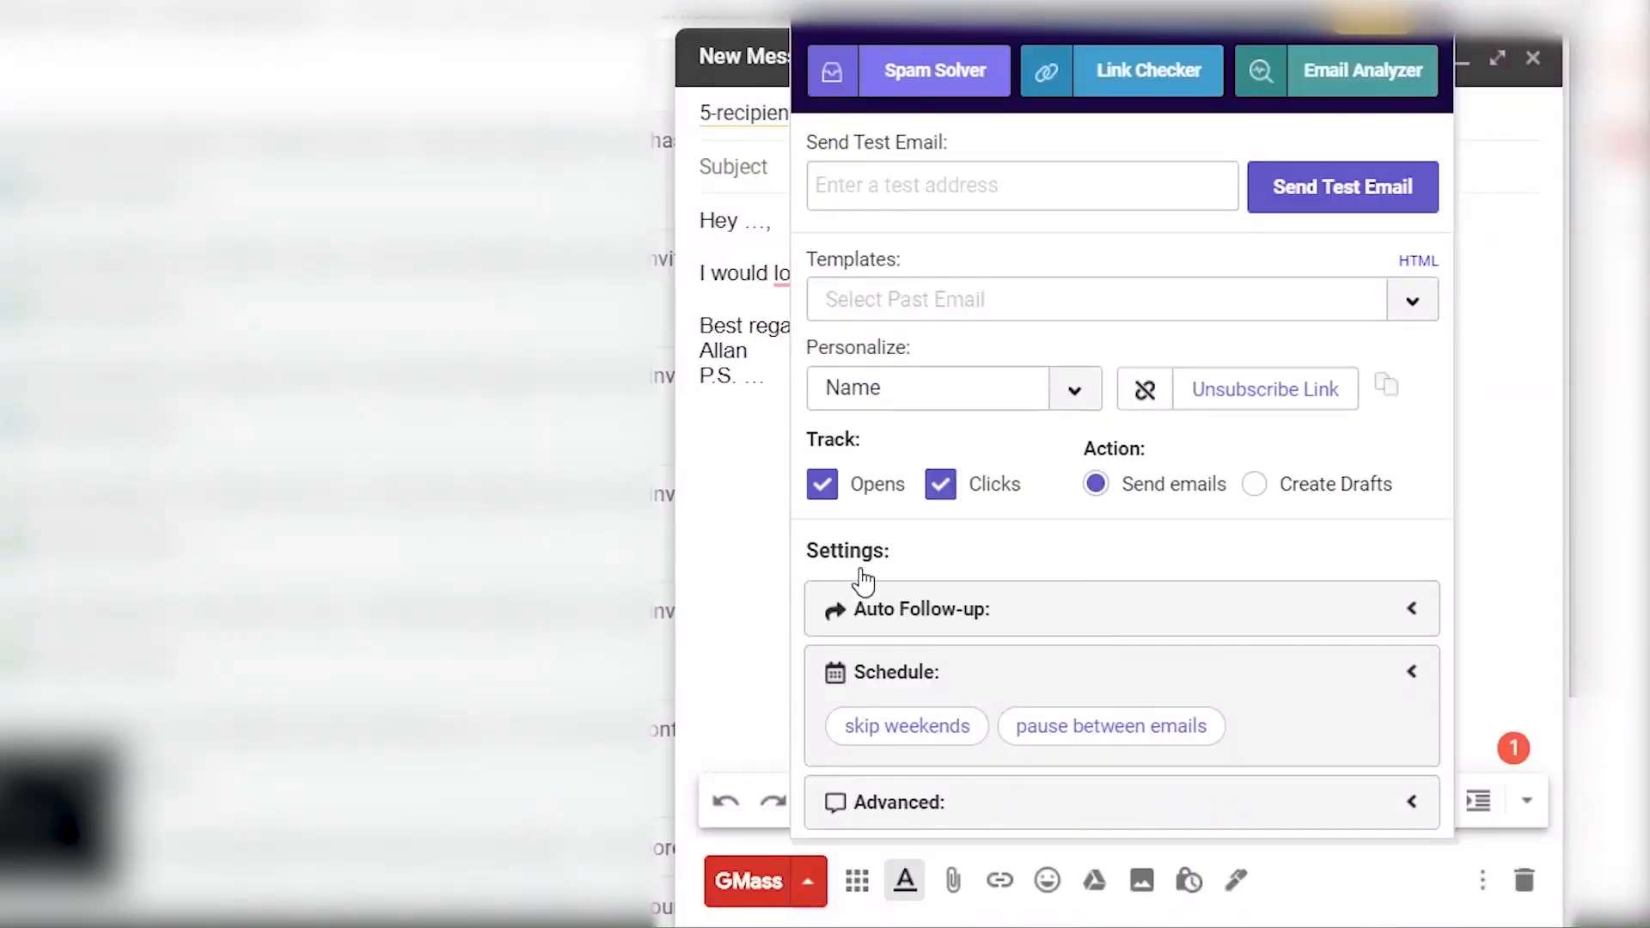
{"action": "left_click_drag", "start_coordinate": [767, 221], "coordinate": [740, 201]}
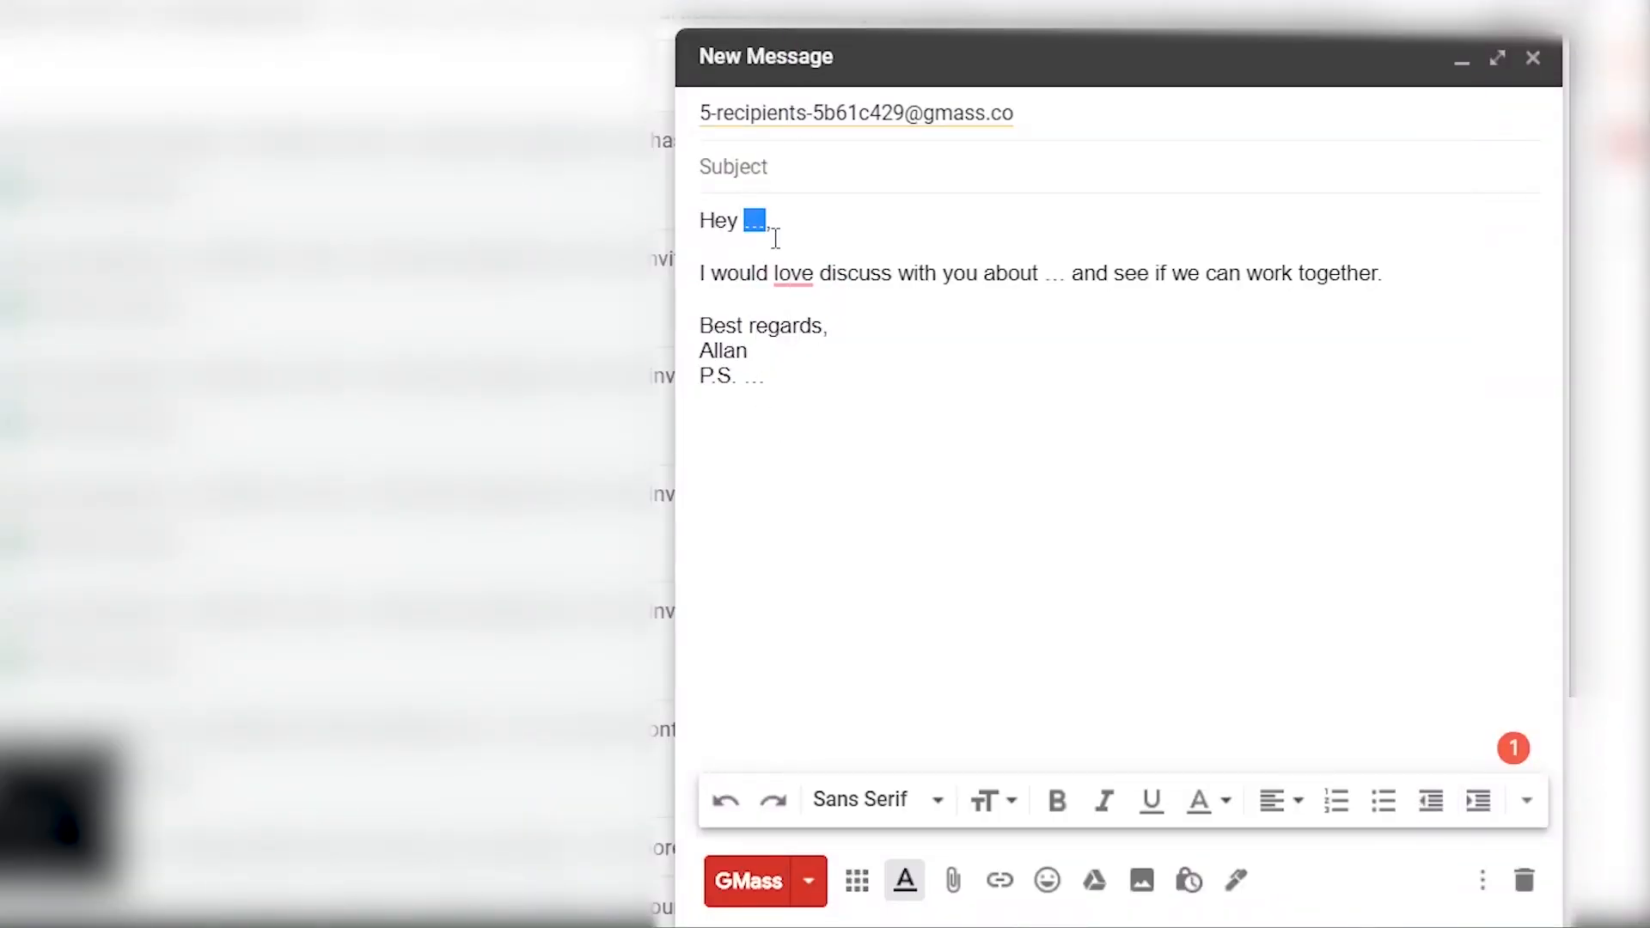
{"action": "type", "text": "{Name}"}
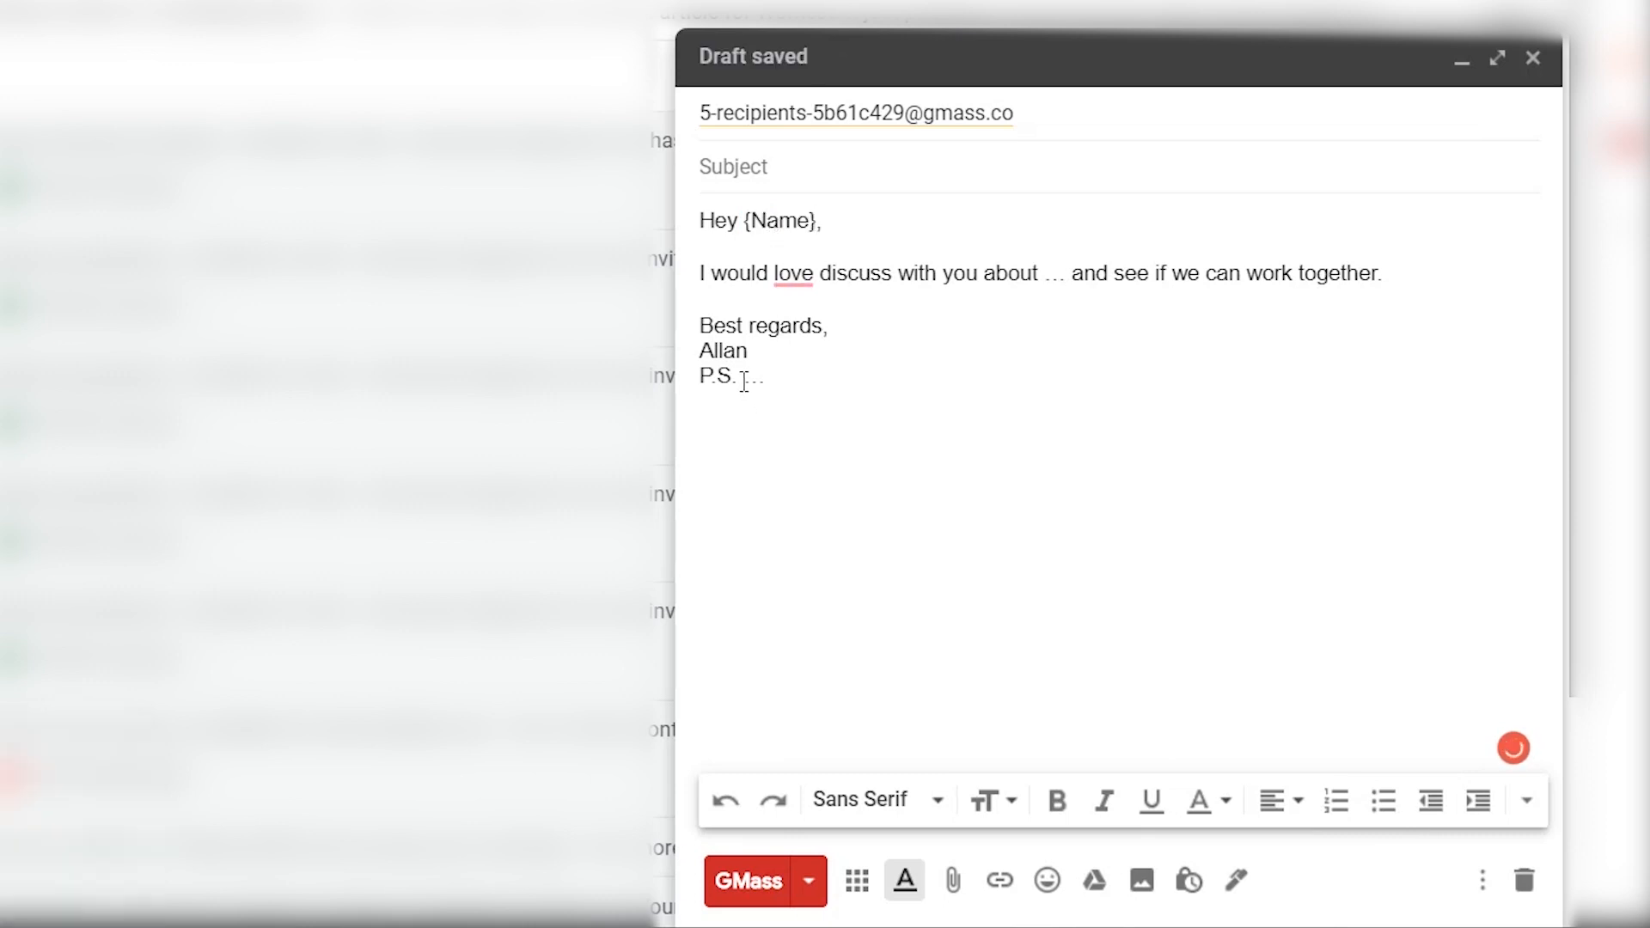
Replace the placeholder after "P.S." with the spreadsheet's {Note} personalization field.
{"action": "left_click_drag", "start_coordinate": [741, 378], "coordinate": [767, 378]}
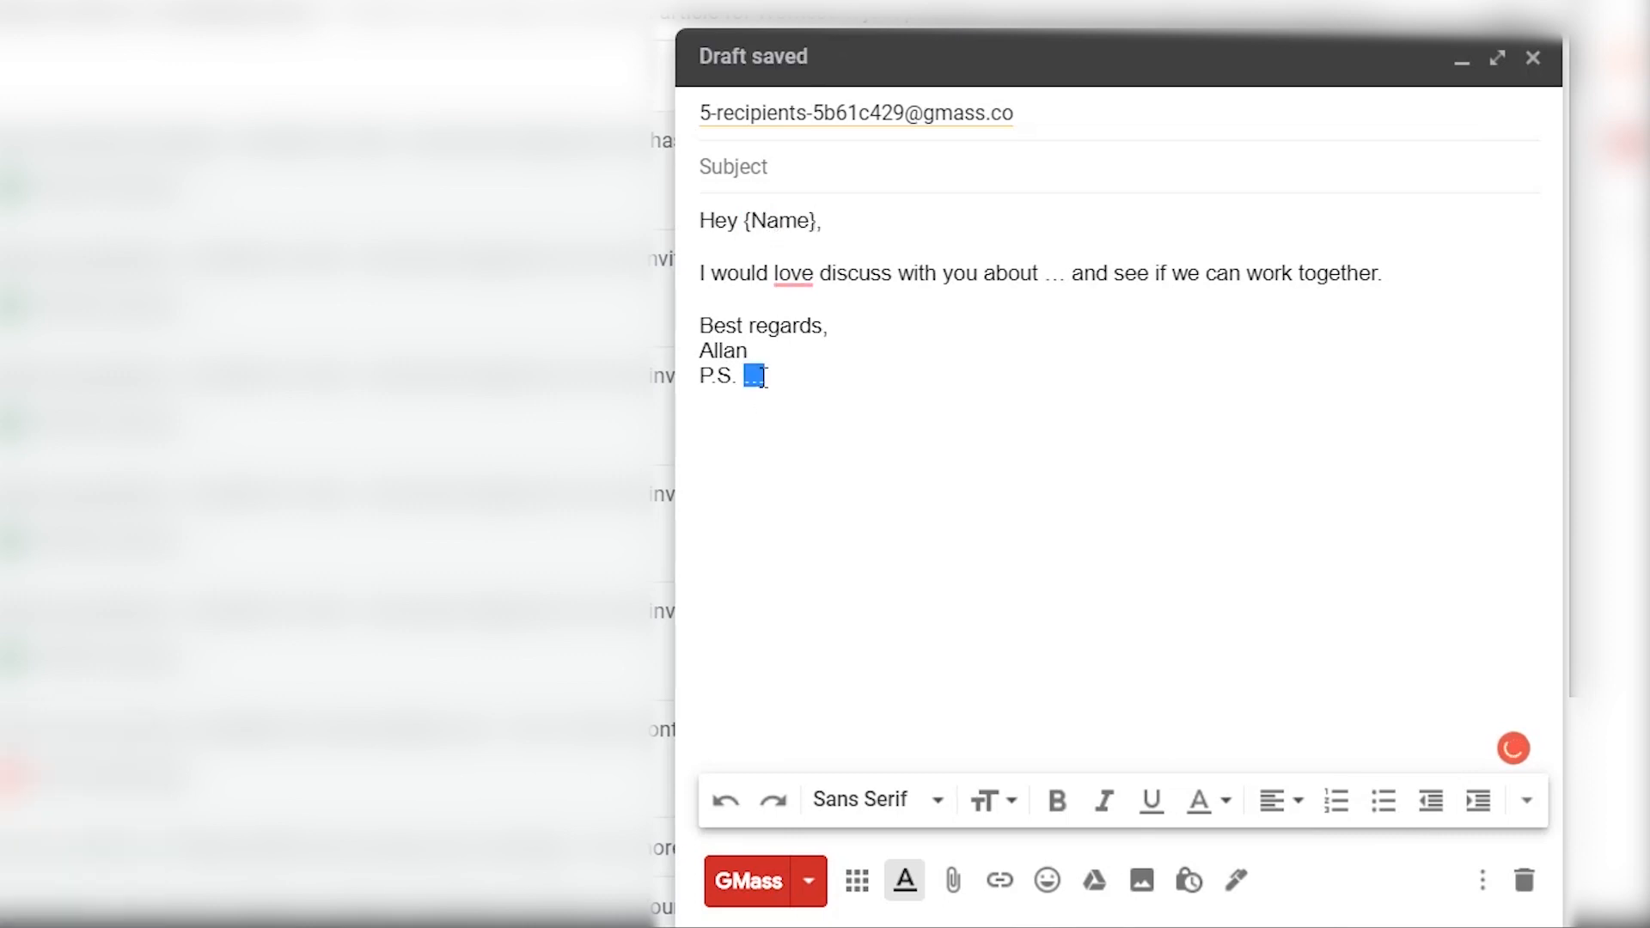
{"action": "left_click", "coordinate": [808, 881]}
{"action": "left_click", "coordinate": [932, 391]}
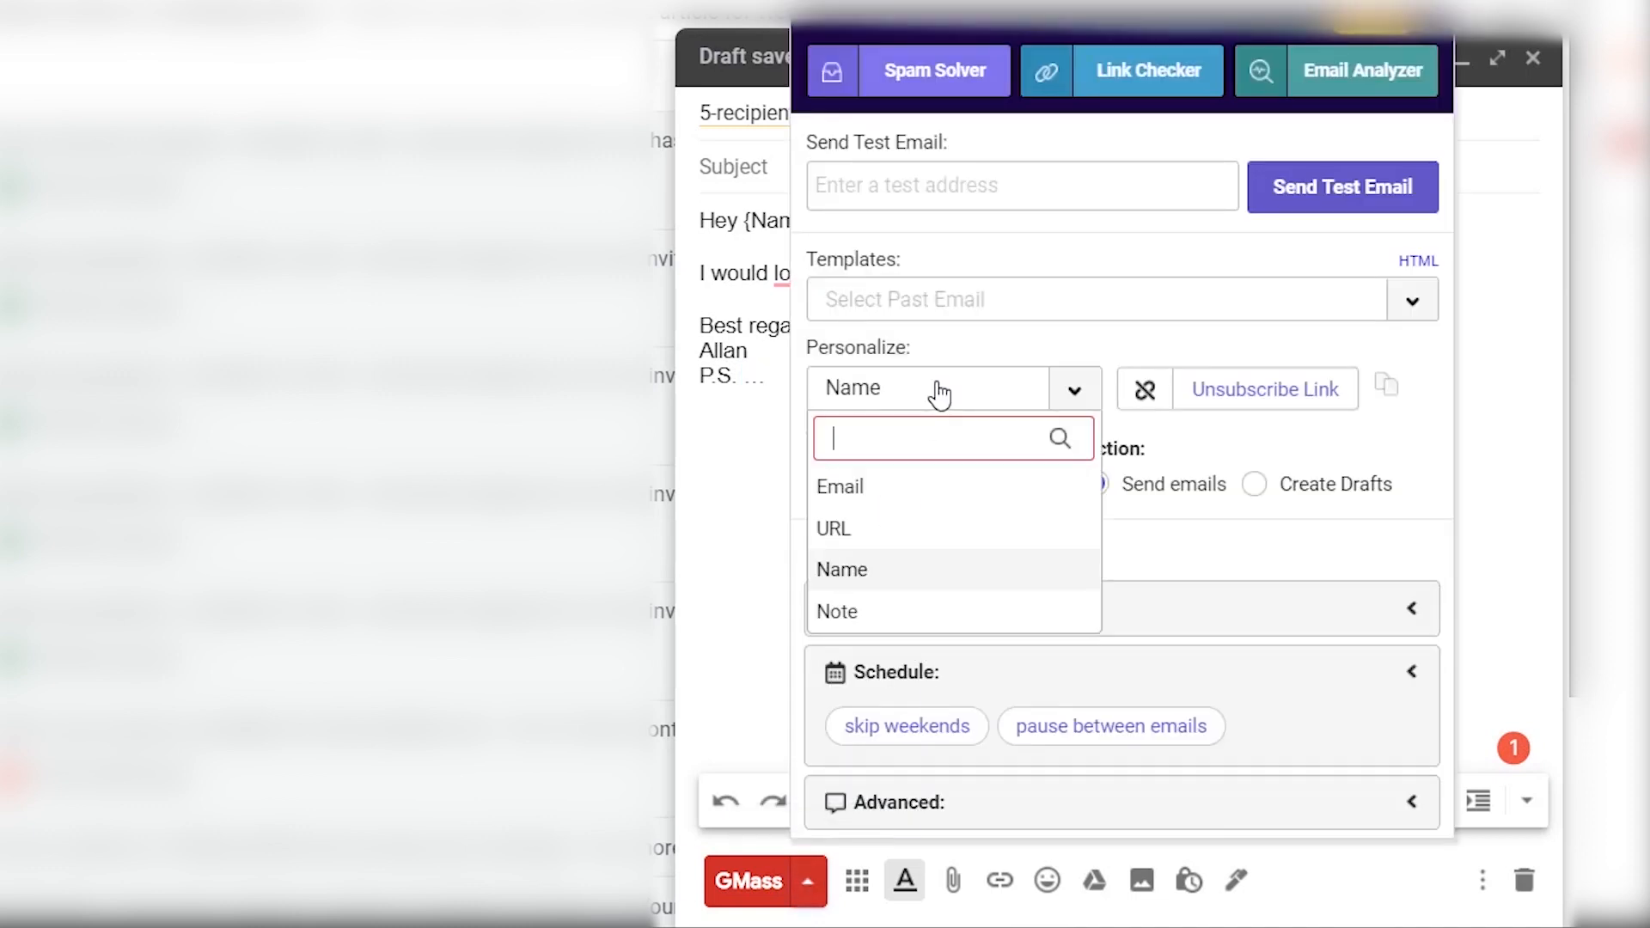
{"action": "left_click", "coordinate": [851, 613]}
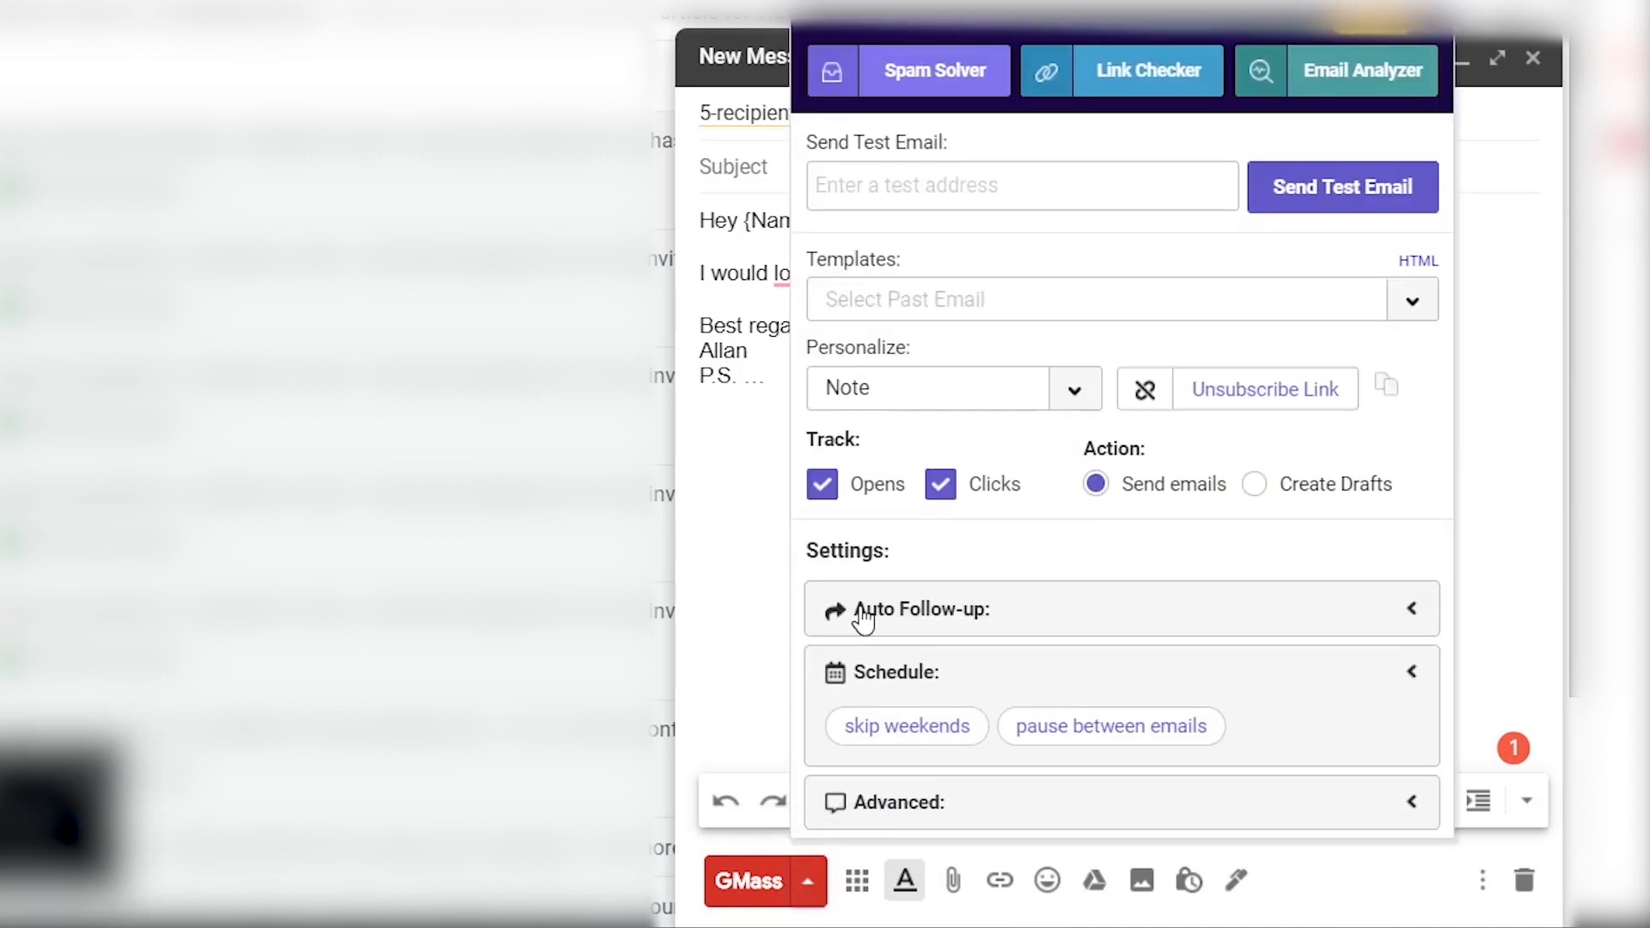
{"action": "double_click", "coordinate": [747, 375]}
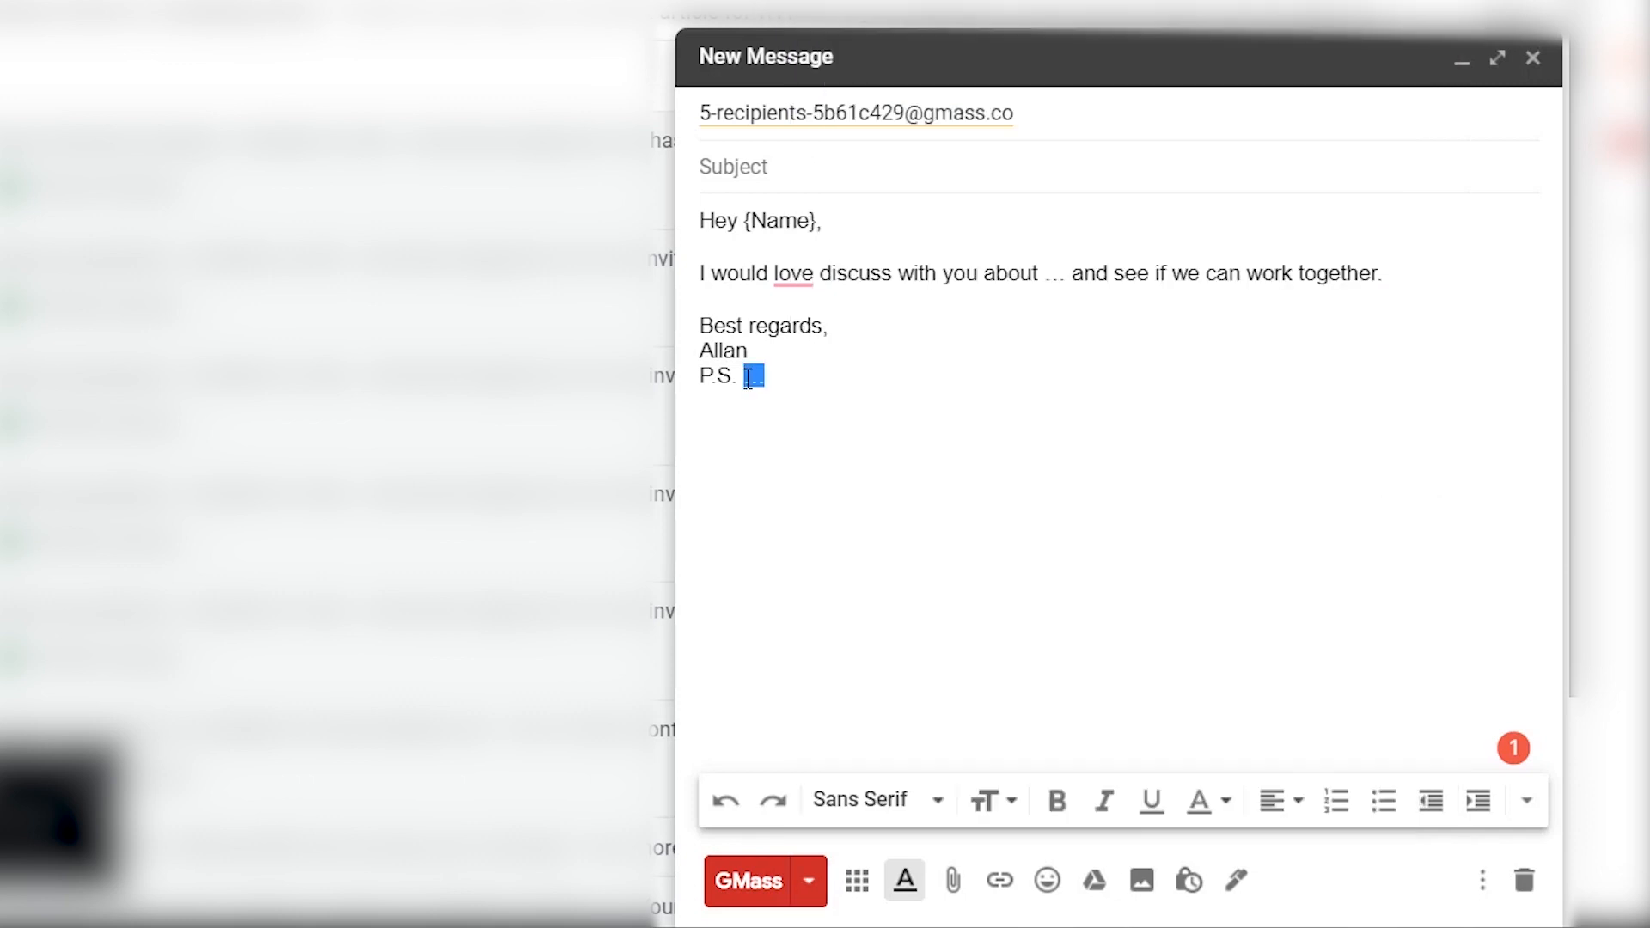
{"action": "type", "text": "{Note}"}
Write the email subject "About" followed by the spreadsheet's {URL} personalization field.
{"action": "left_click", "coordinate": [758, 173]}
{"action": "type", "text": "About"}
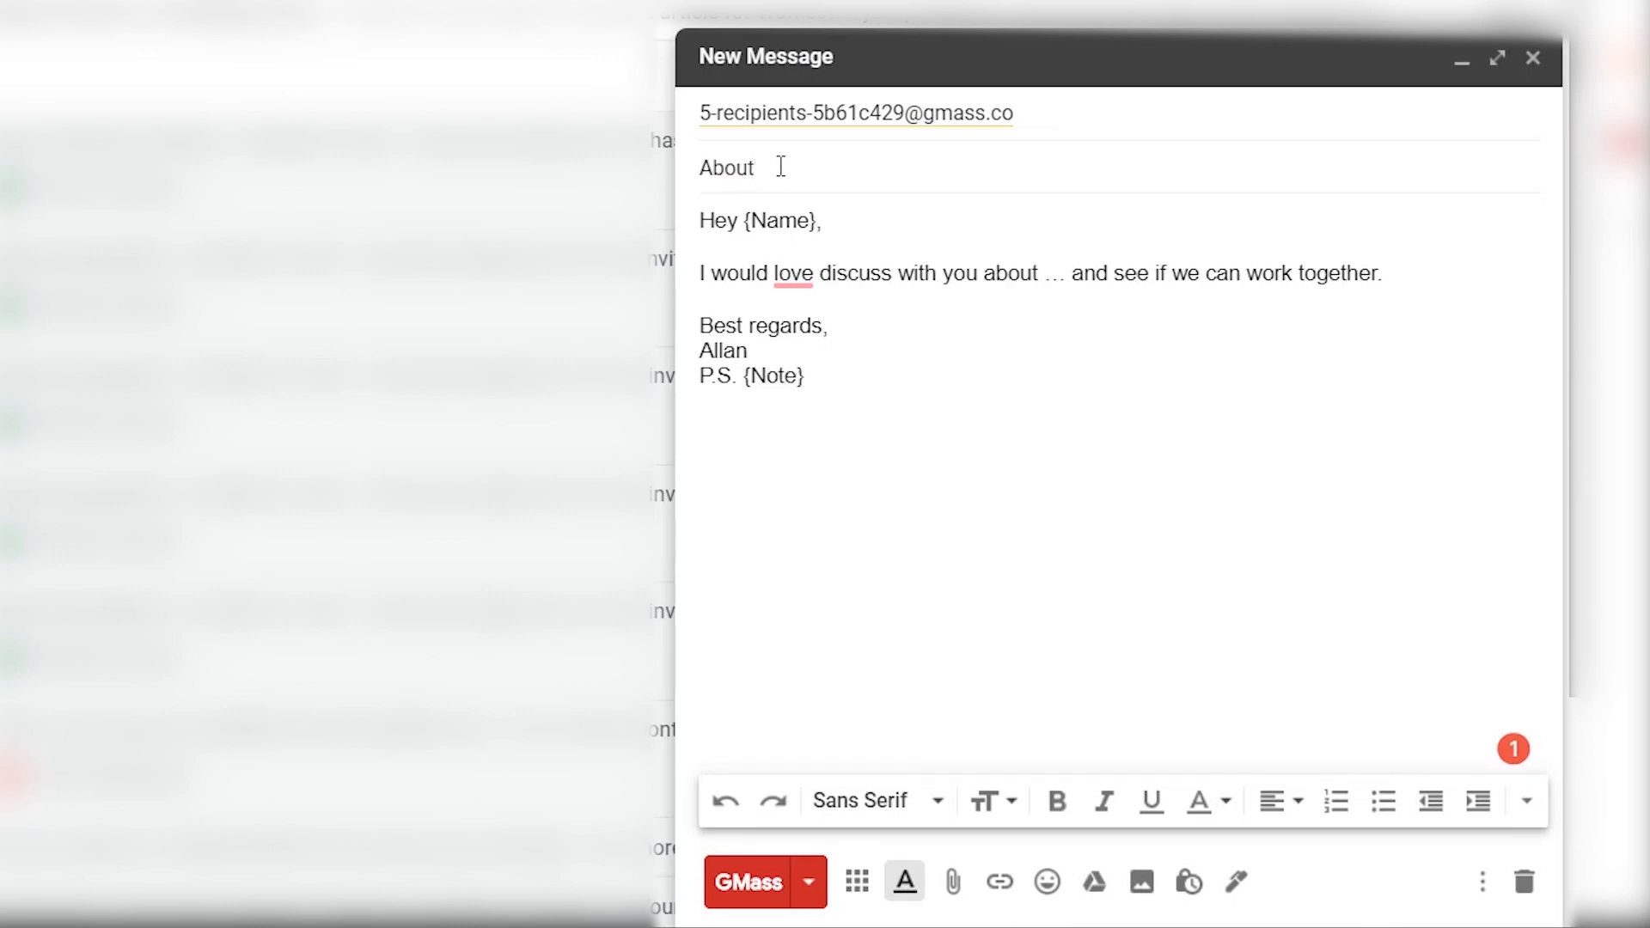
{"action": "left_click", "coordinate": [808, 882]}
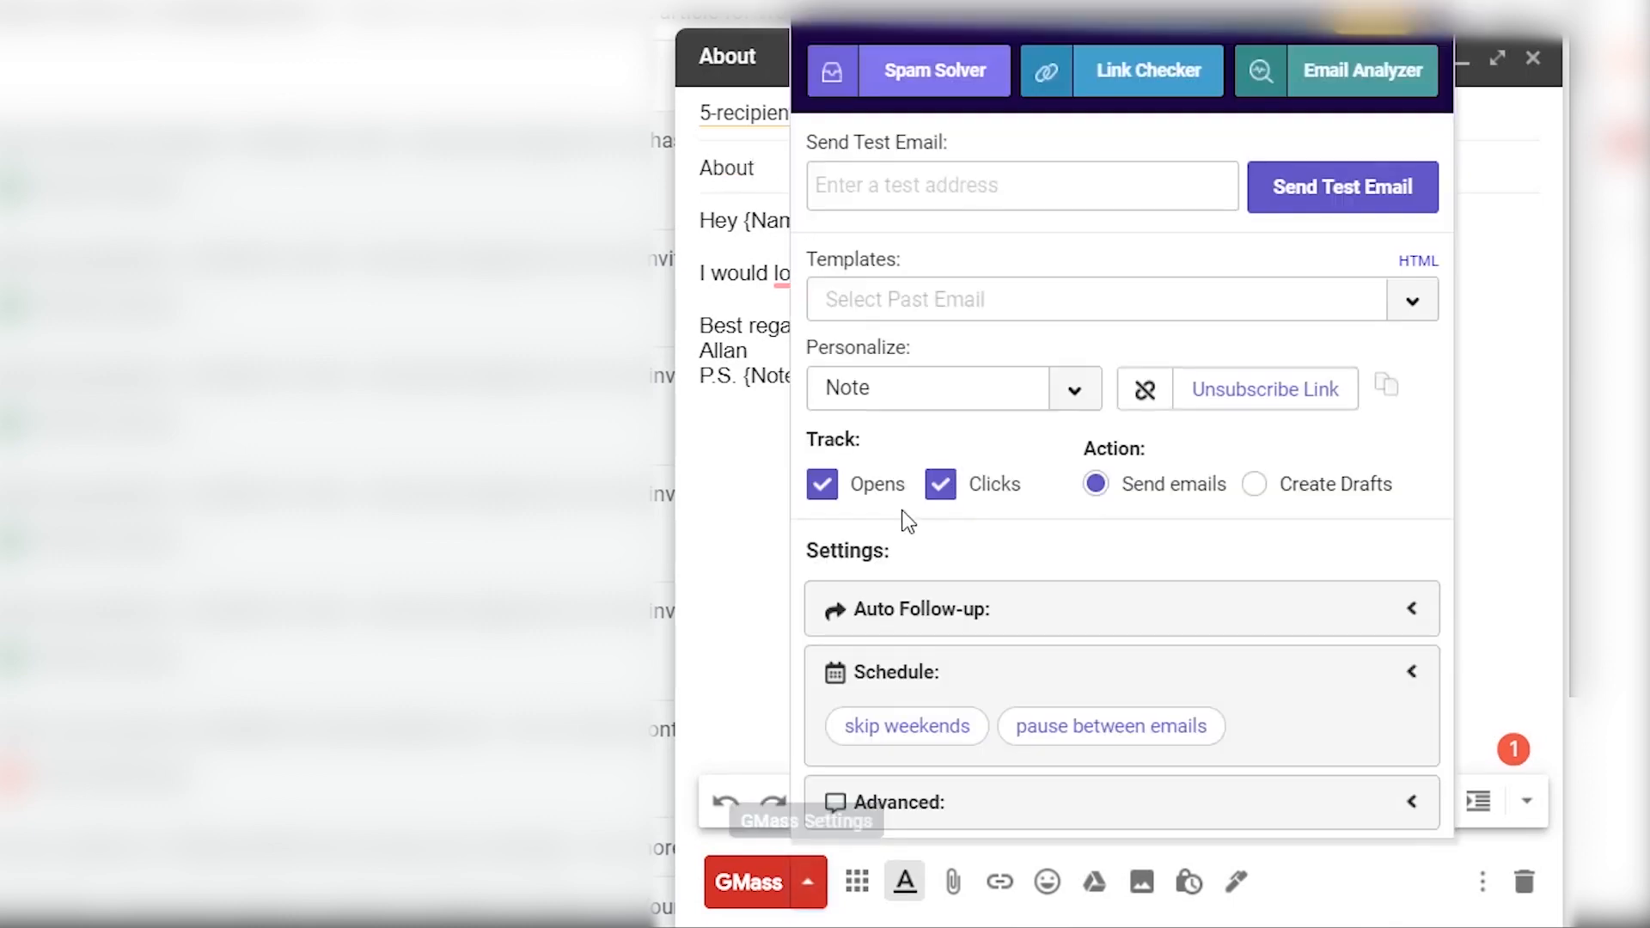
{"action": "left_click", "coordinate": [1061, 387]}
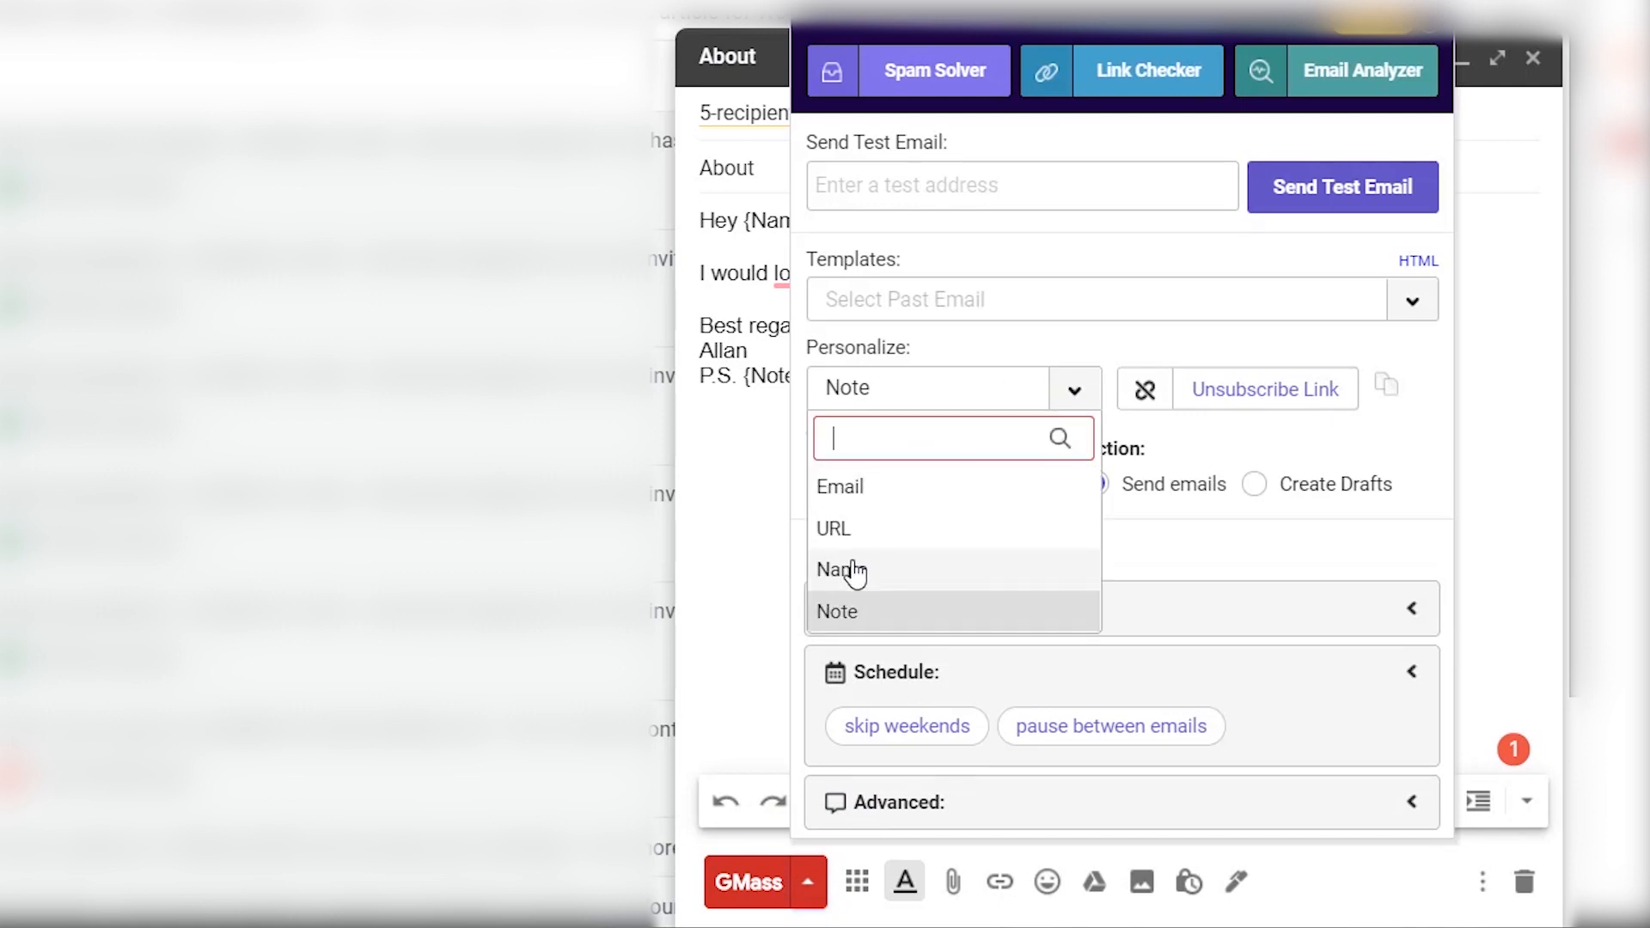
{"action": "left_click", "coordinate": [852, 533]}
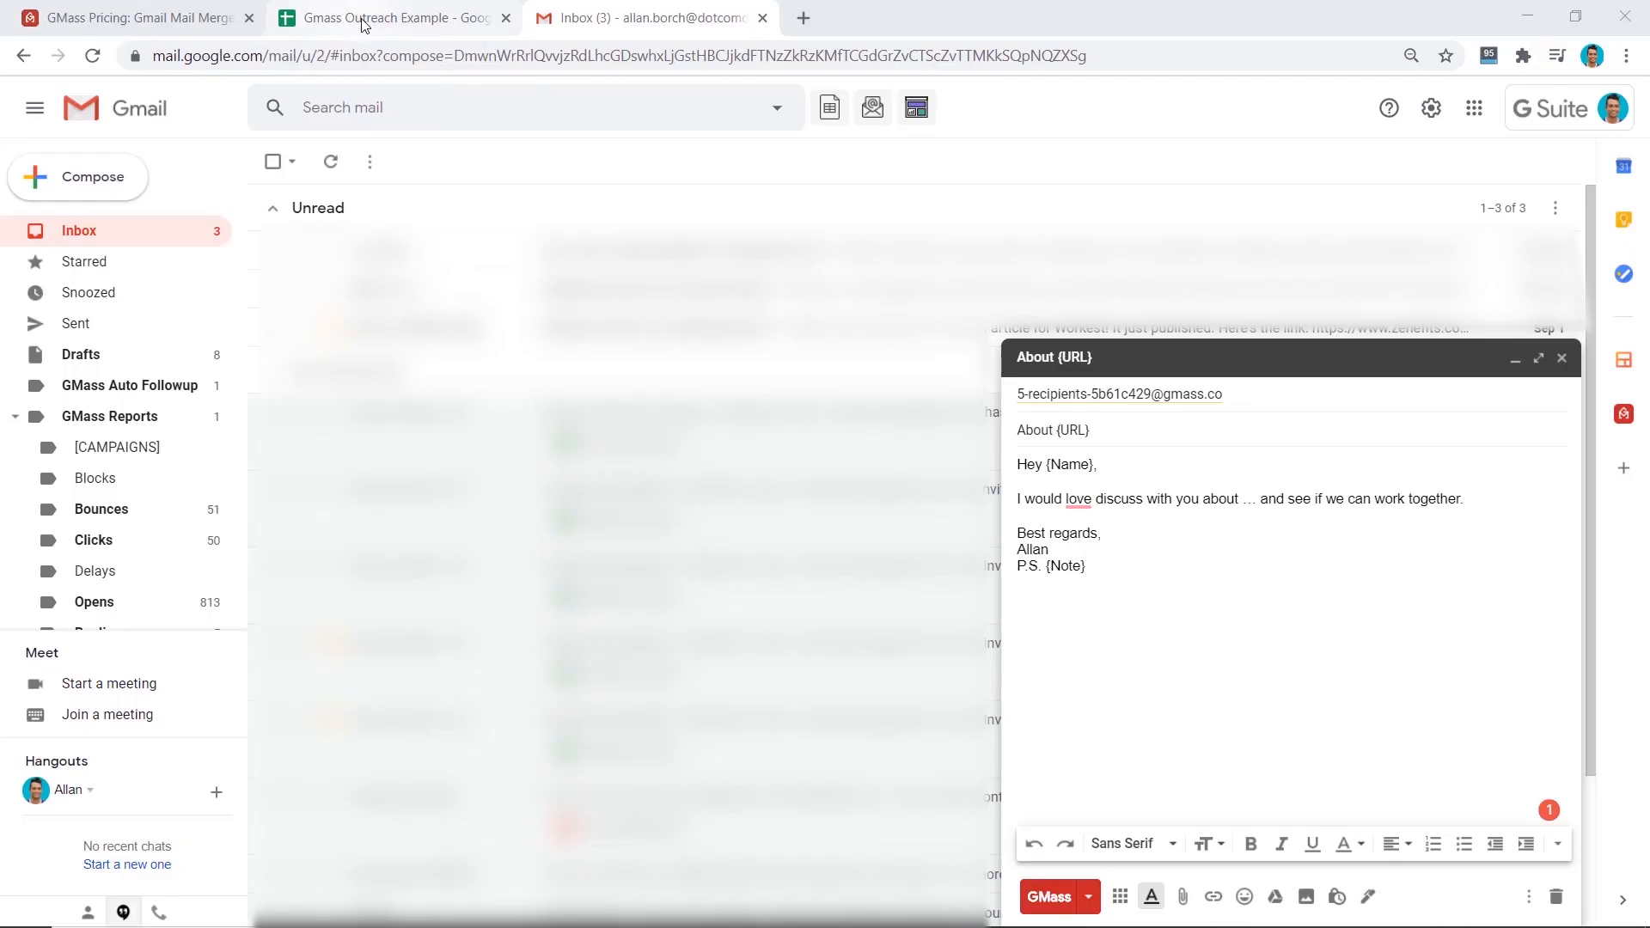
Switch to the Gmass Outreach Example spreadsheet and review the contact rows, including the row holding the sender's own test address.
{"action": "left_click", "coordinate": [359, 19]}
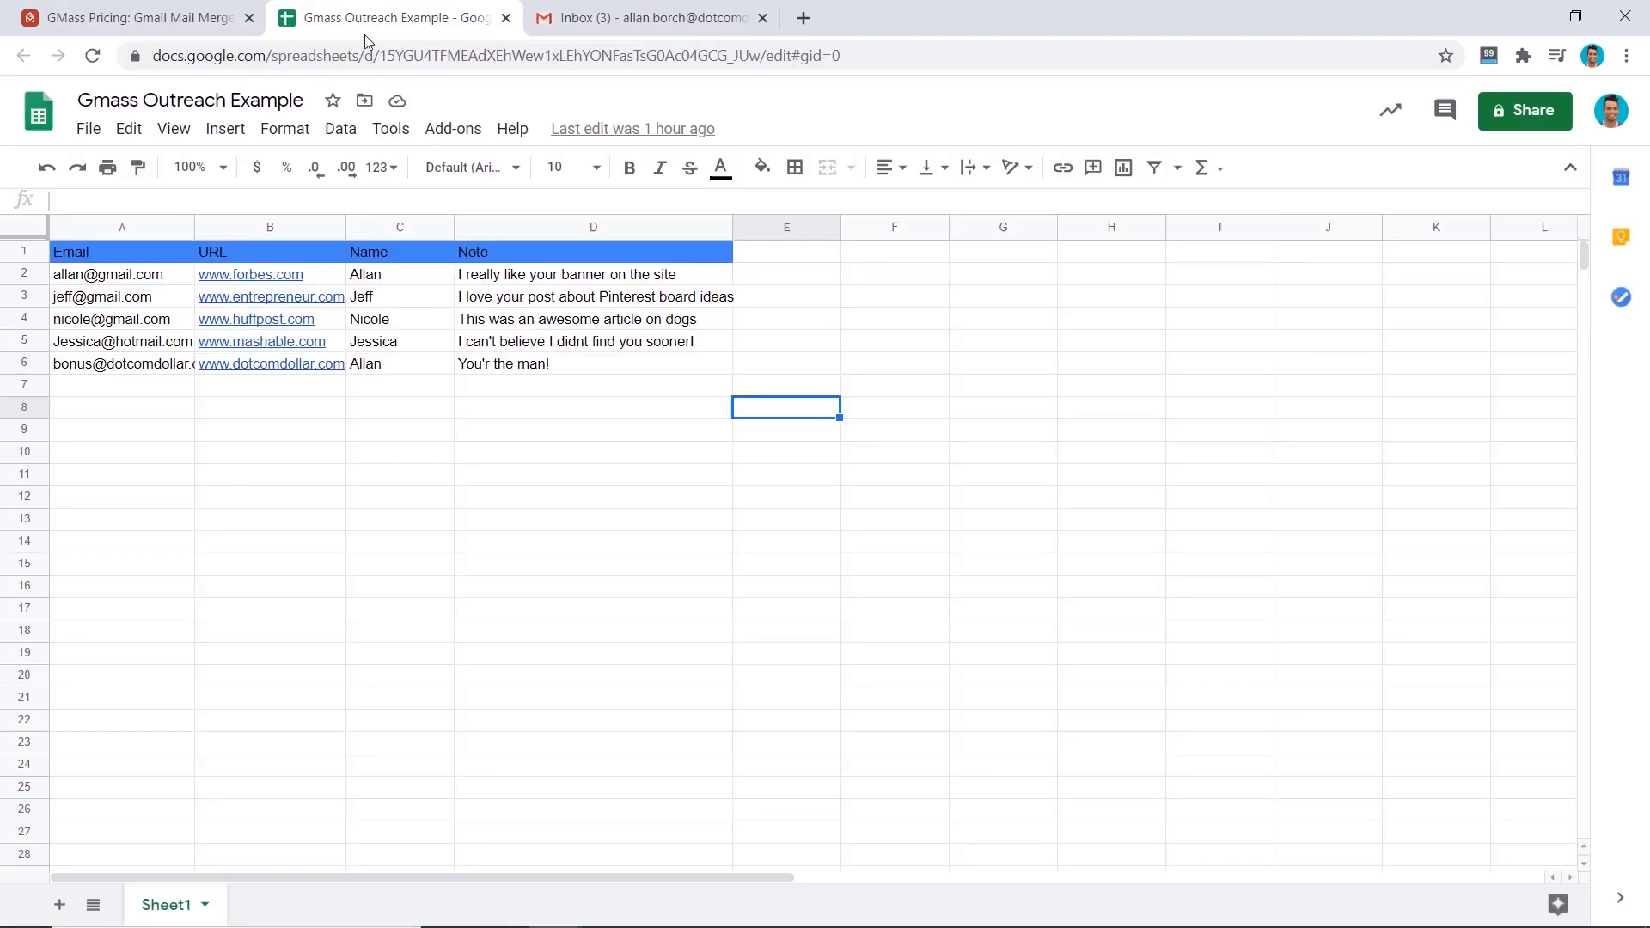
{"action": "left_click", "coordinate": [159, 277]}
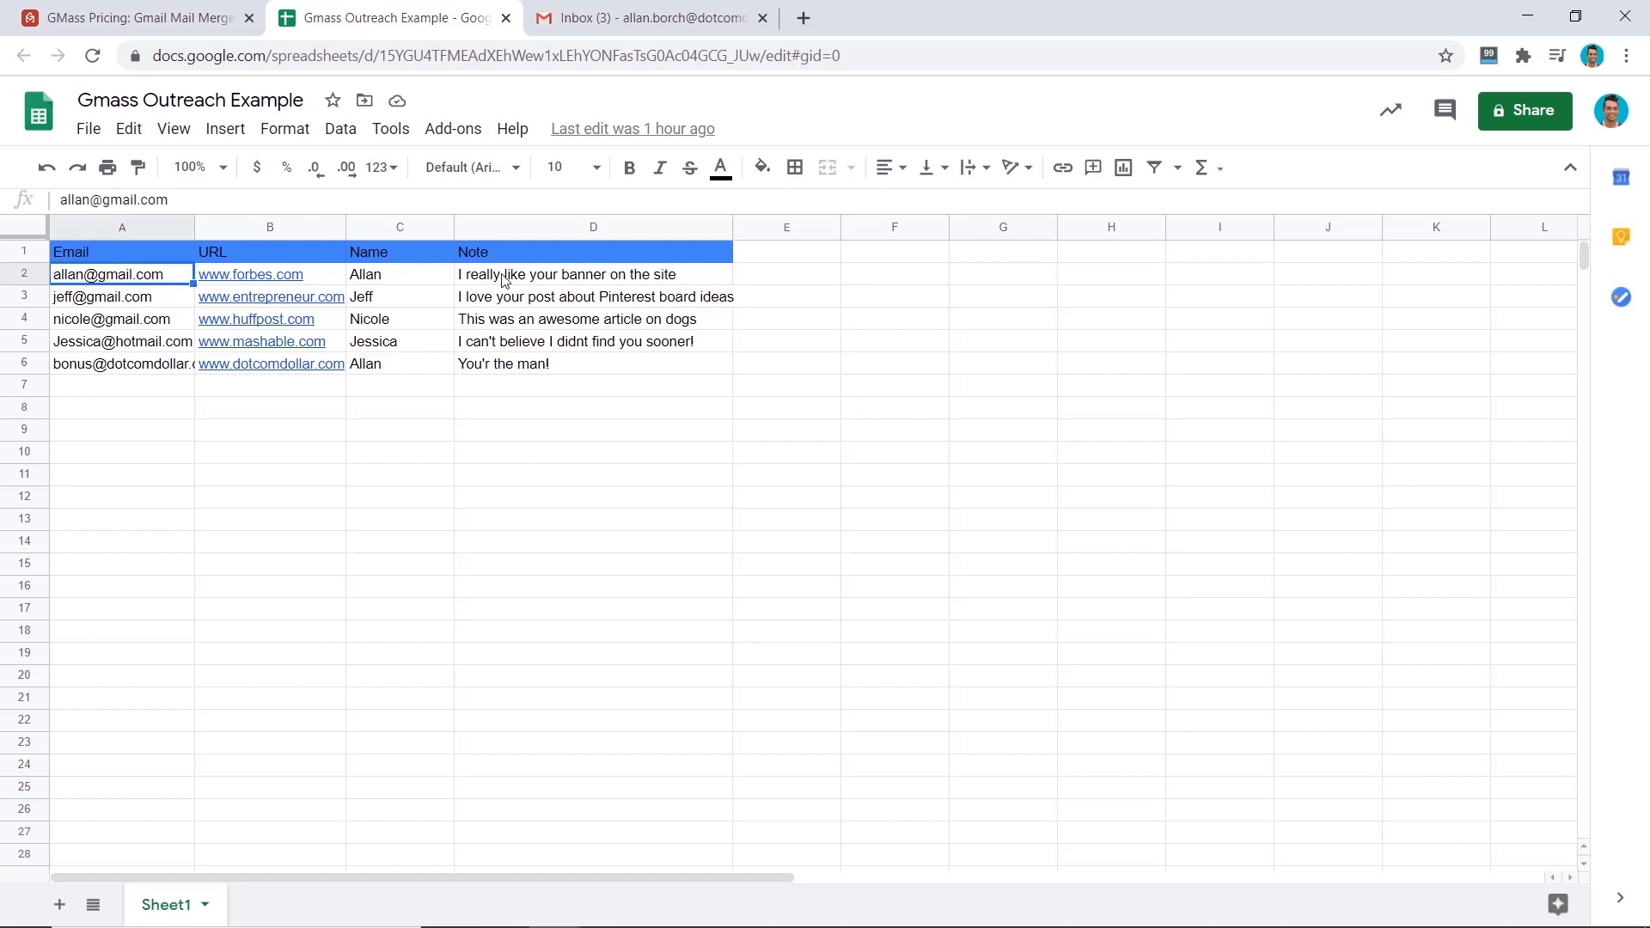
{"action": "left_click_drag", "start_coordinate": [520, 279], "coordinate": [142, 273]}
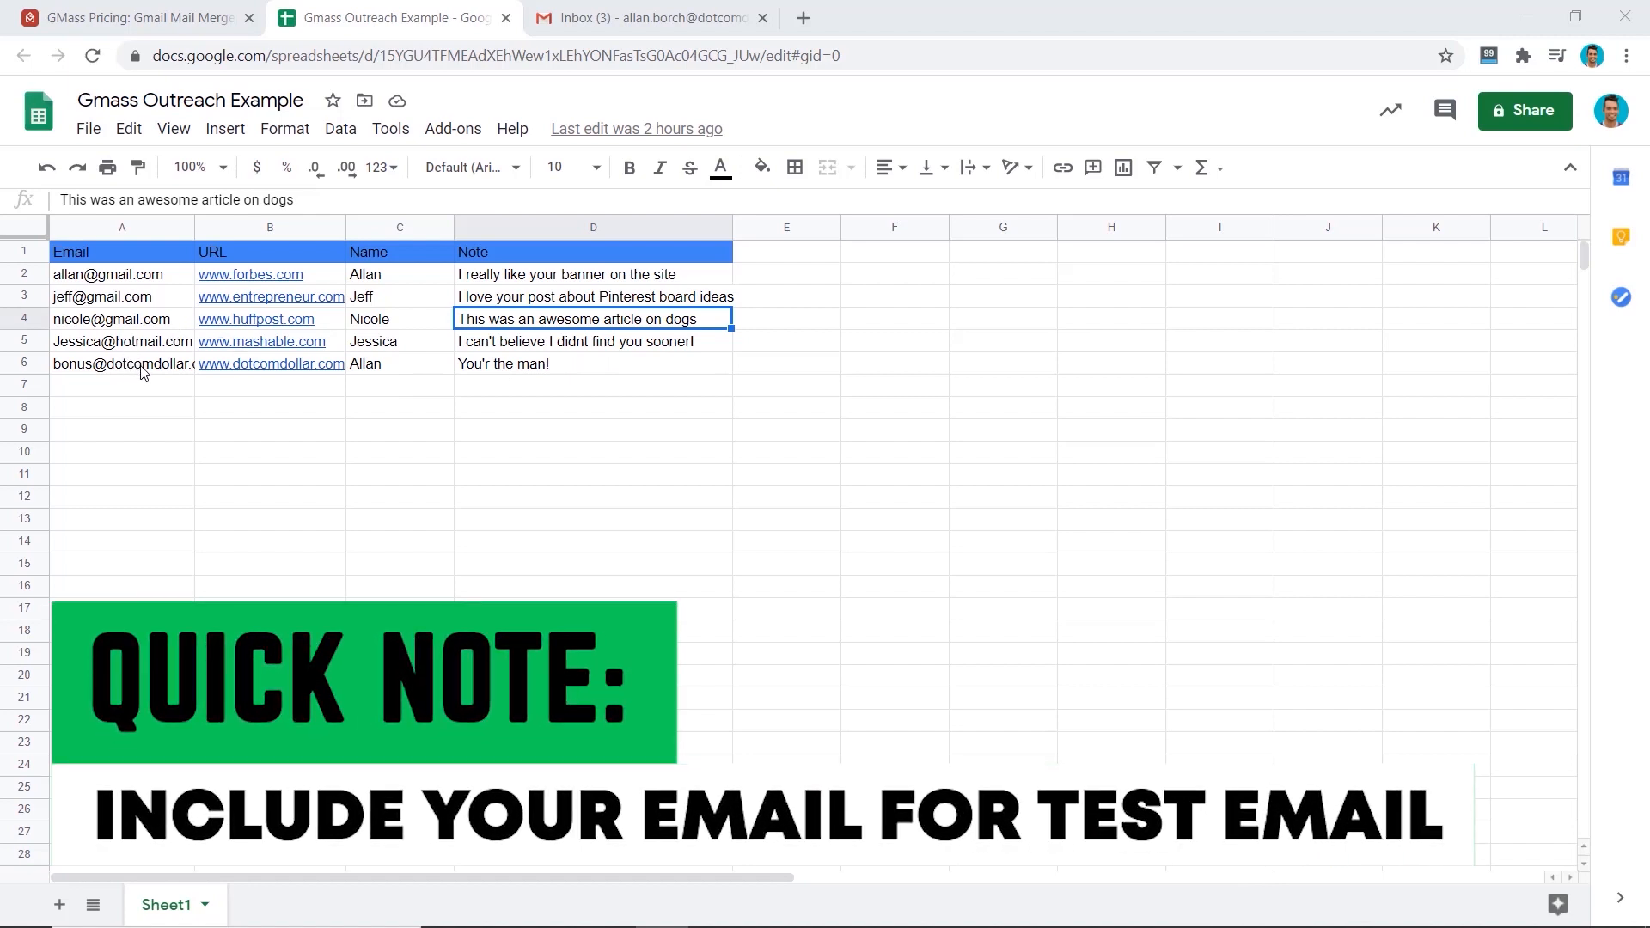
{"action": "left_click_drag", "start_coordinate": [143, 371], "coordinate": [481, 375]}
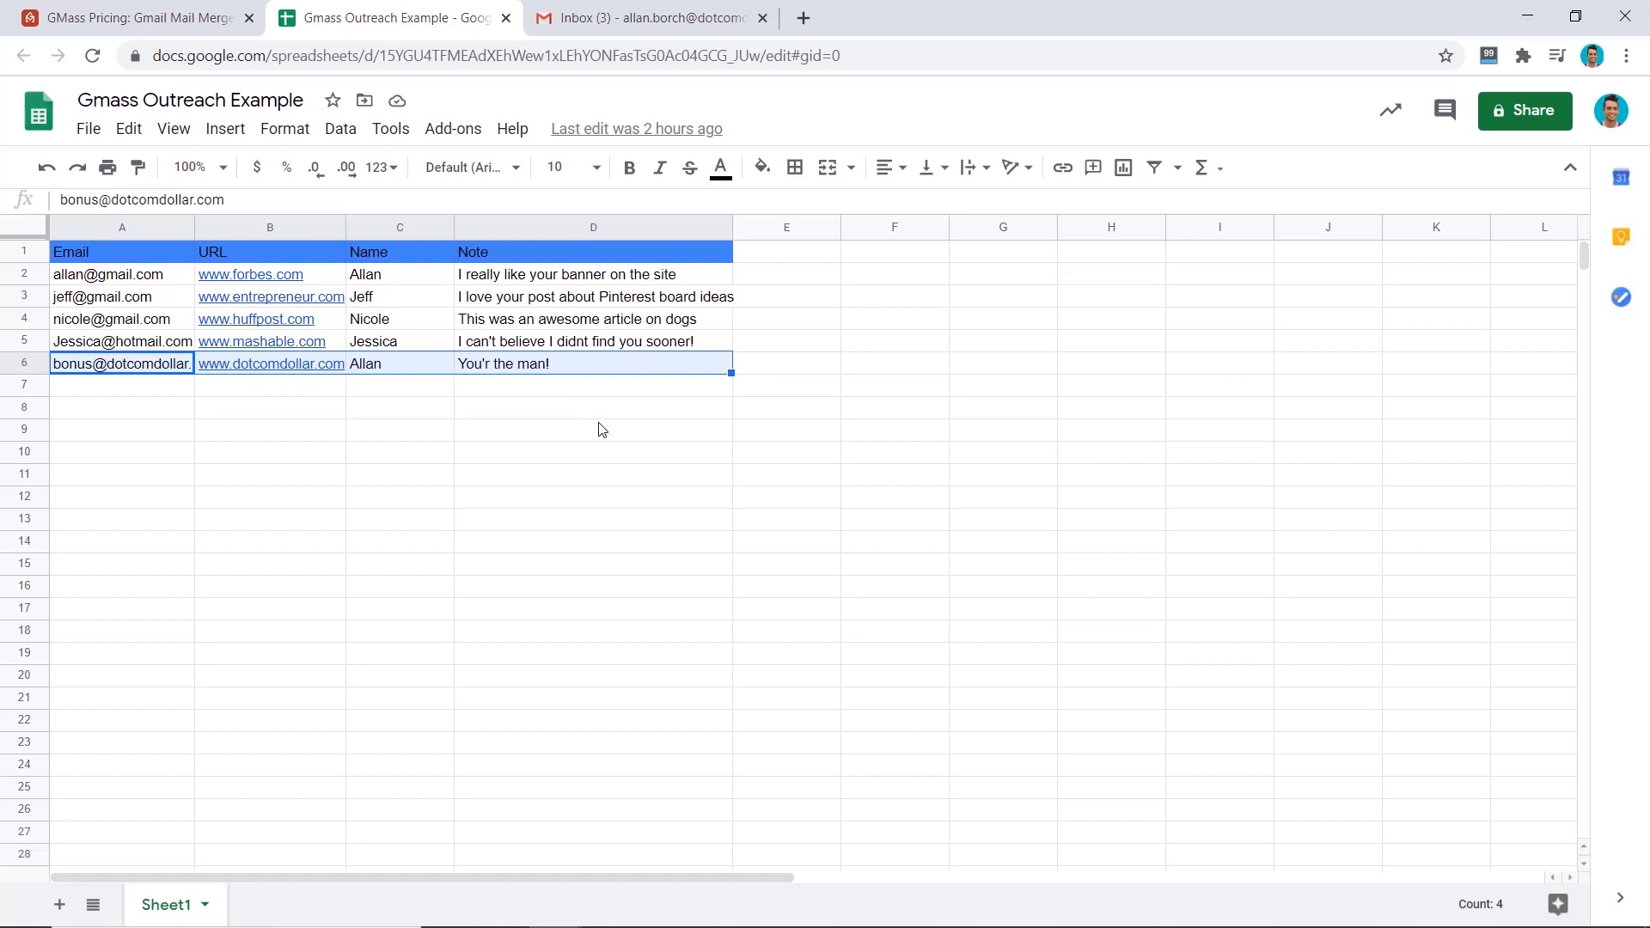
Copy the test address from the sheet's last row, send a GMass test email to it from Gmail, and open the received message.
{"action": "left_click", "coordinate": [159, 372]}
{"action": "key", "text": "ctrl+c"}
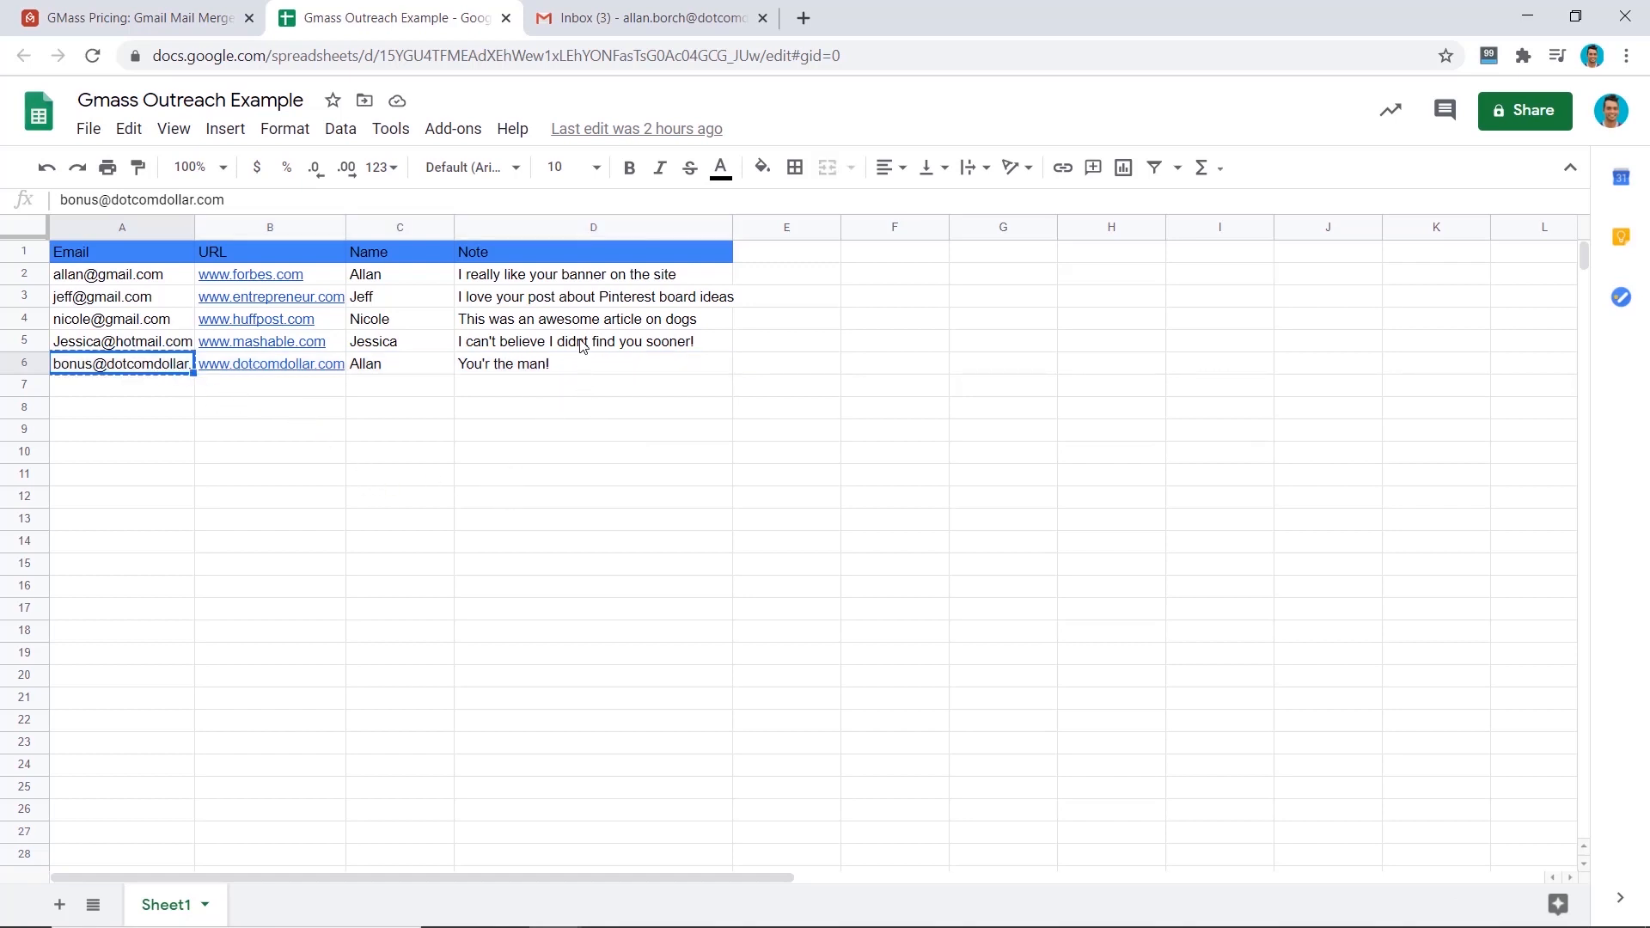
{"action": "left_click", "coordinate": [630, 26]}
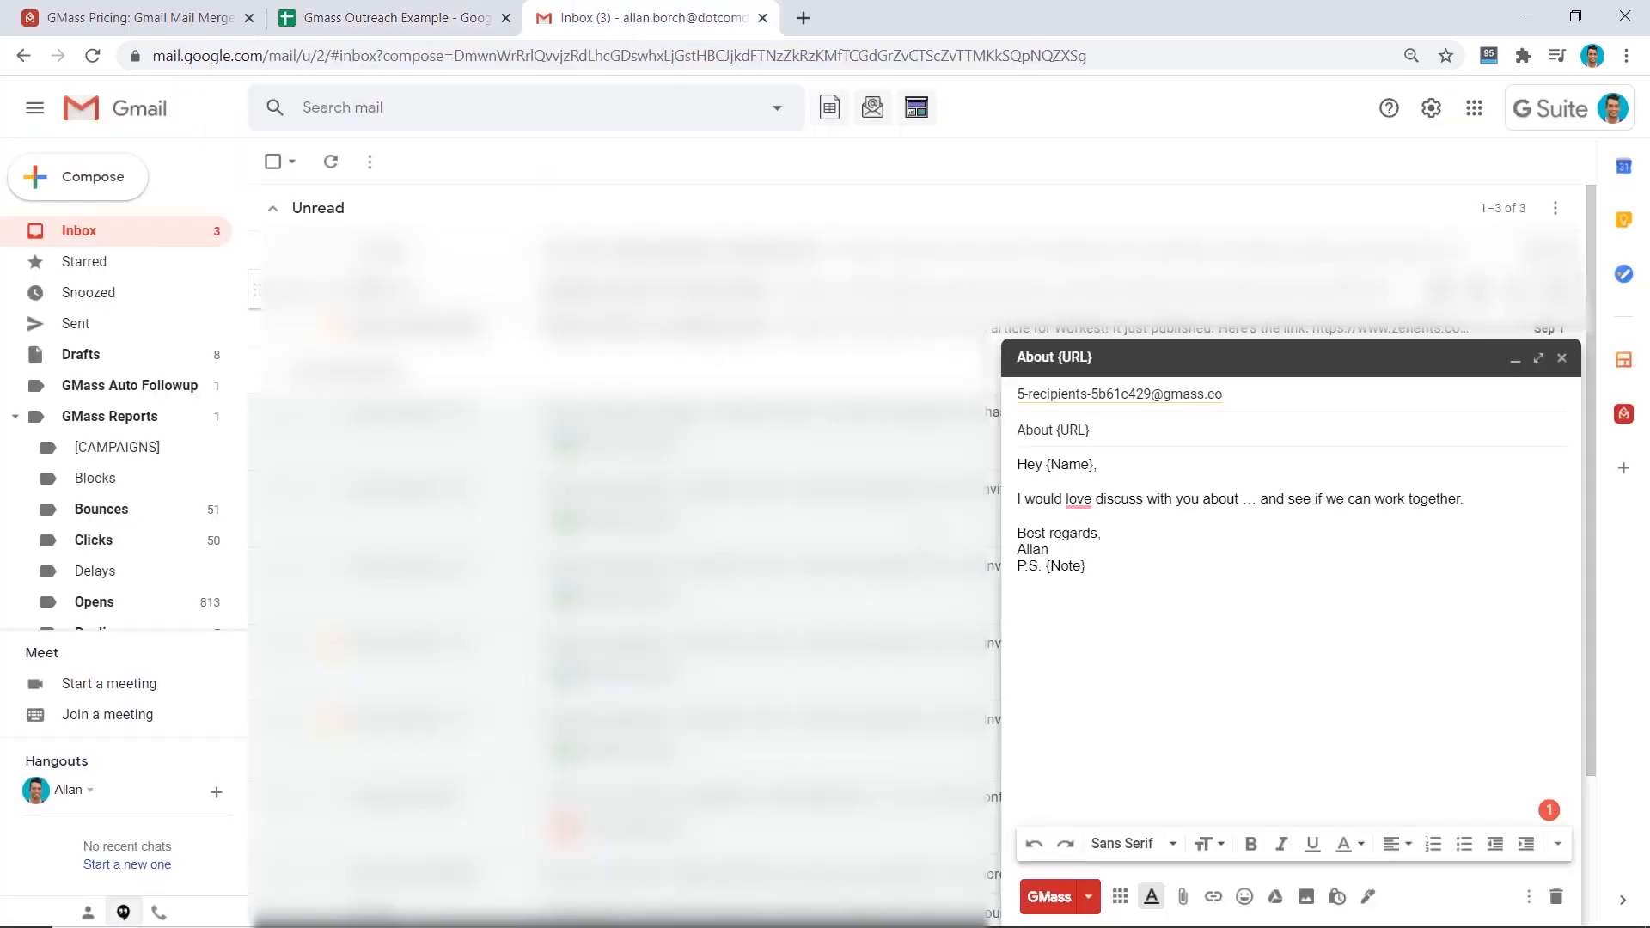
{"action": "left_click", "coordinate": [1090, 897]}
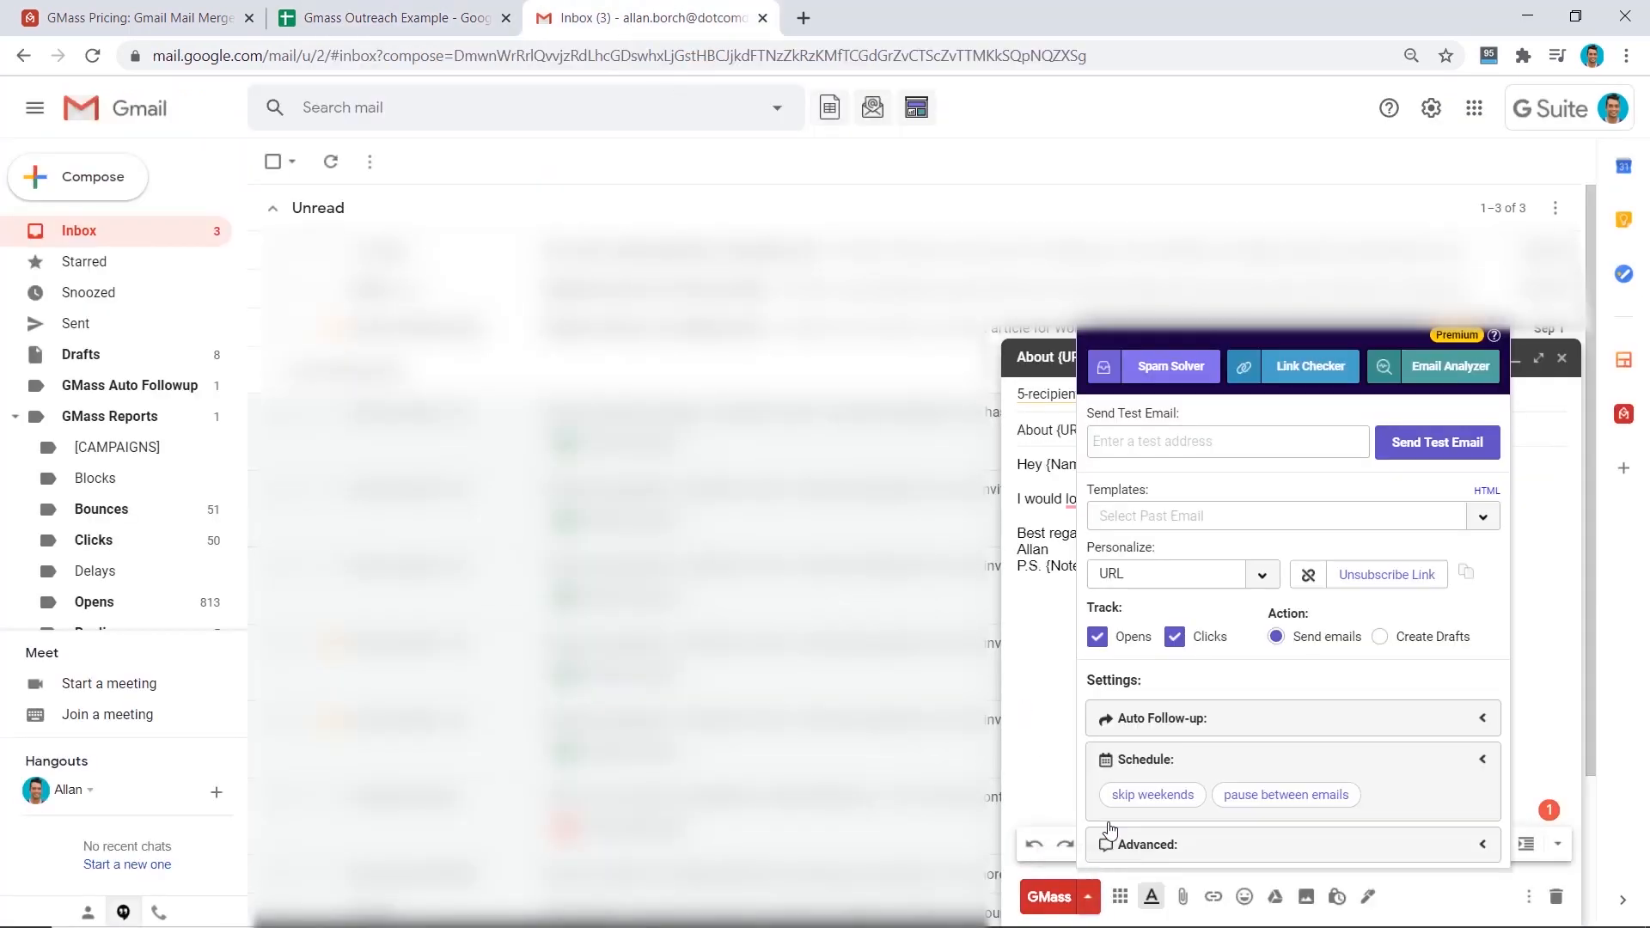
{"action": "left_click", "coordinate": [1195, 442]}
{"action": "key", "text": "ctrl+v"}
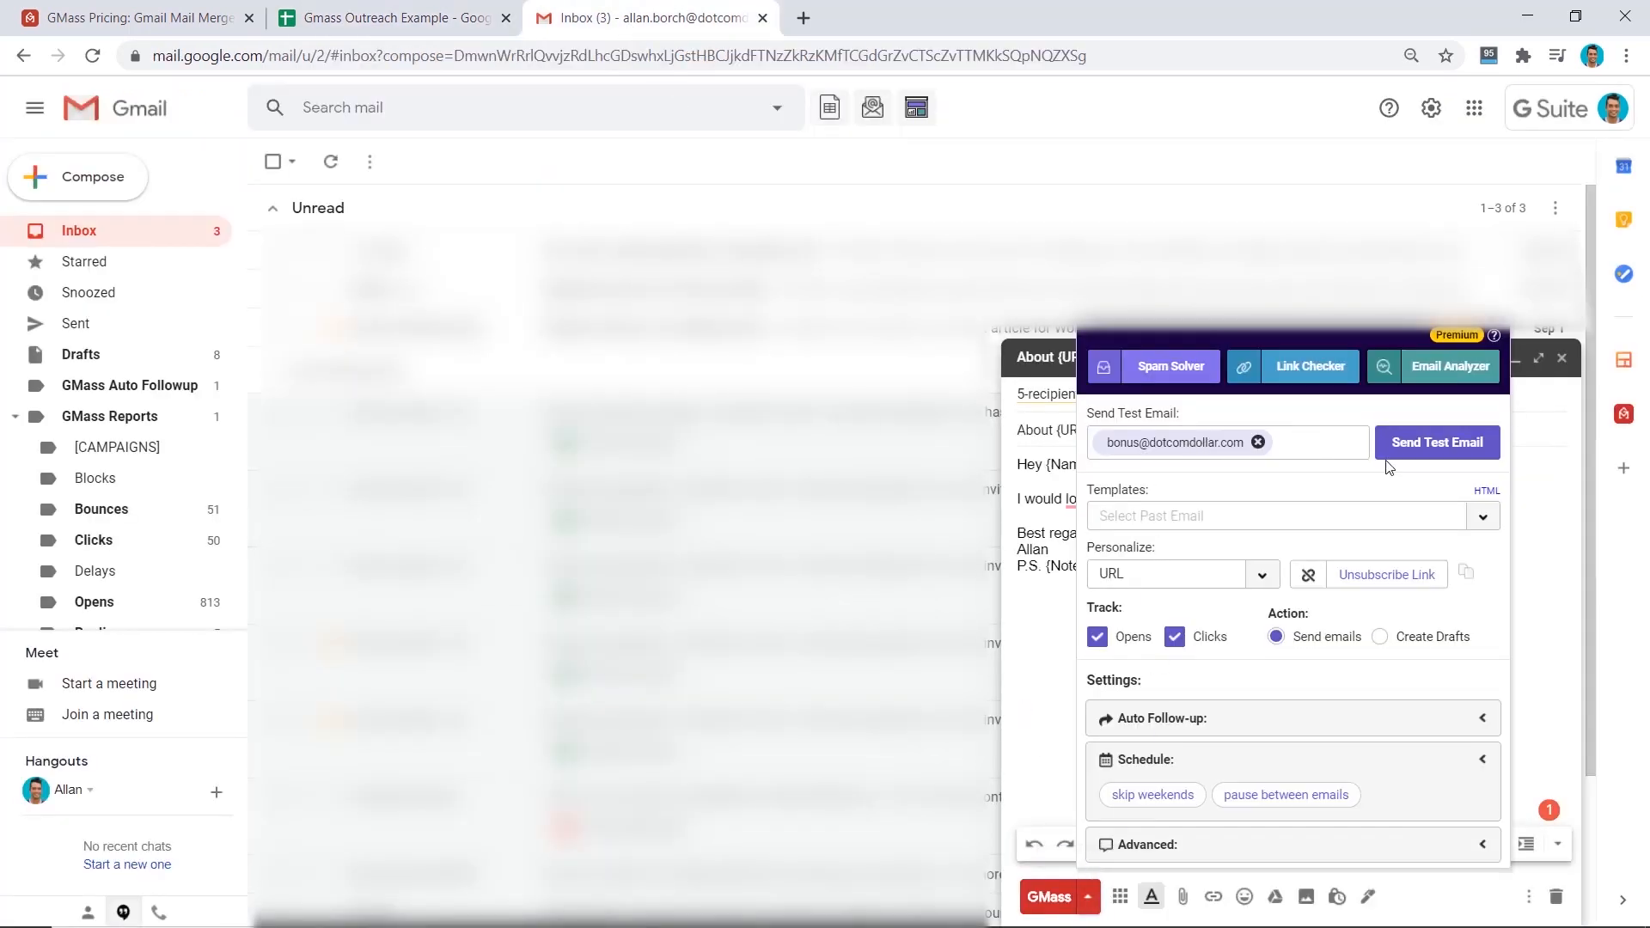
{"action": "left_click", "coordinate": [1425, 455]}
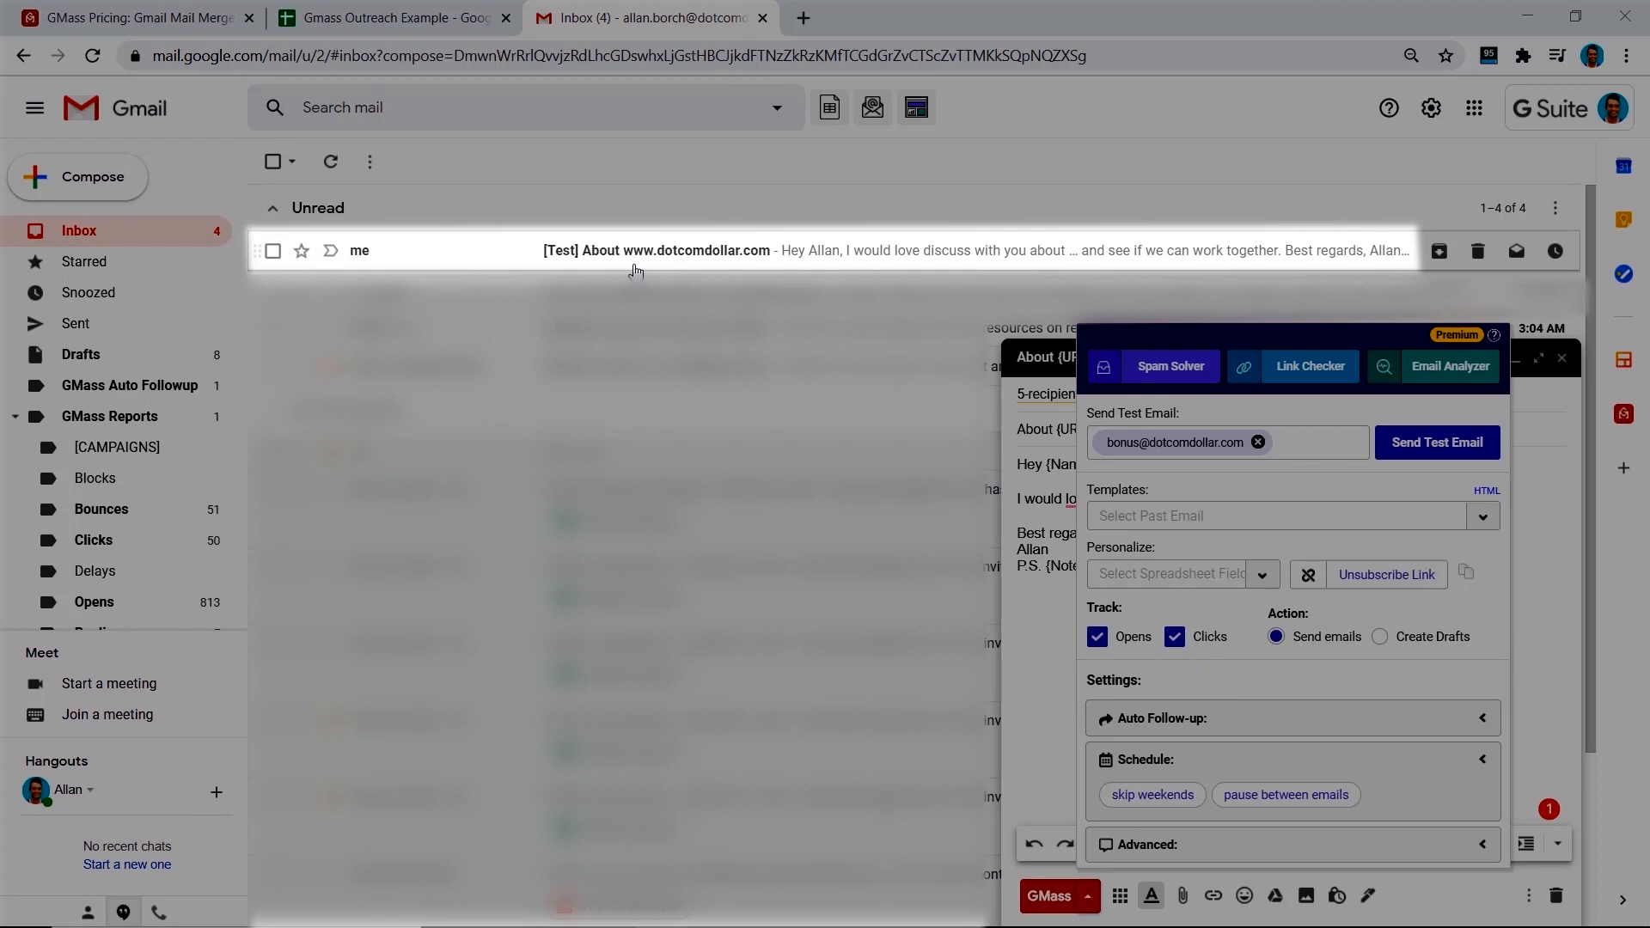
{"action": "left_click", "coordinate": [568, 258]}
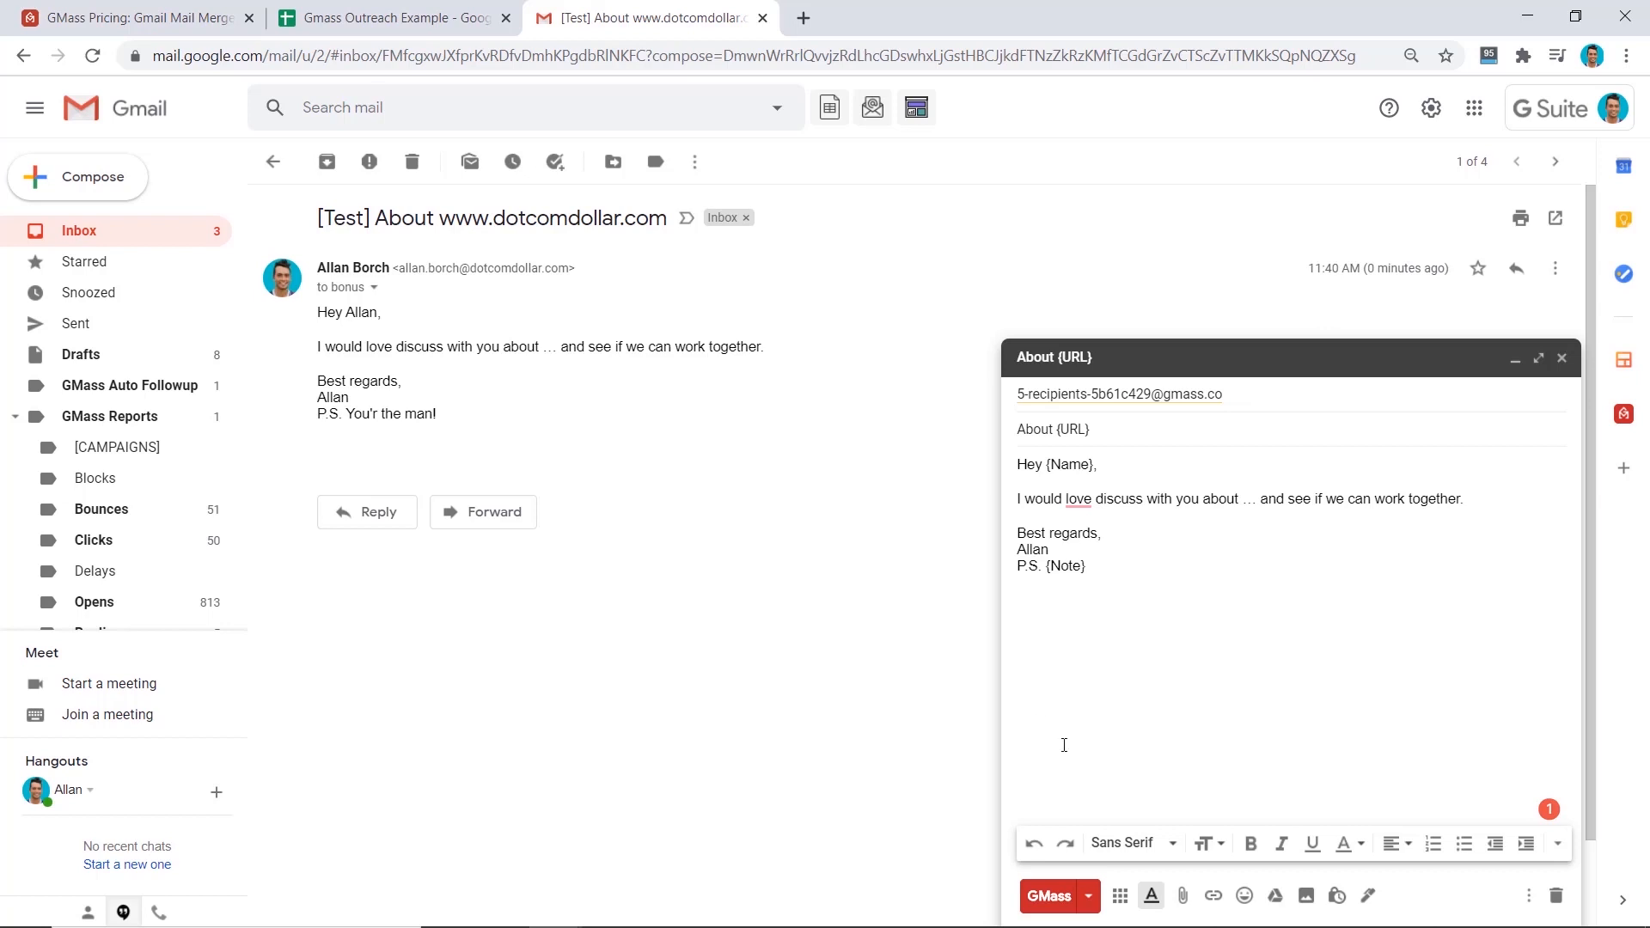
Examine the past emails that GMass offers as templates, without choosing one.
{"action": "left_click", "coordinate": [1089, 896]}
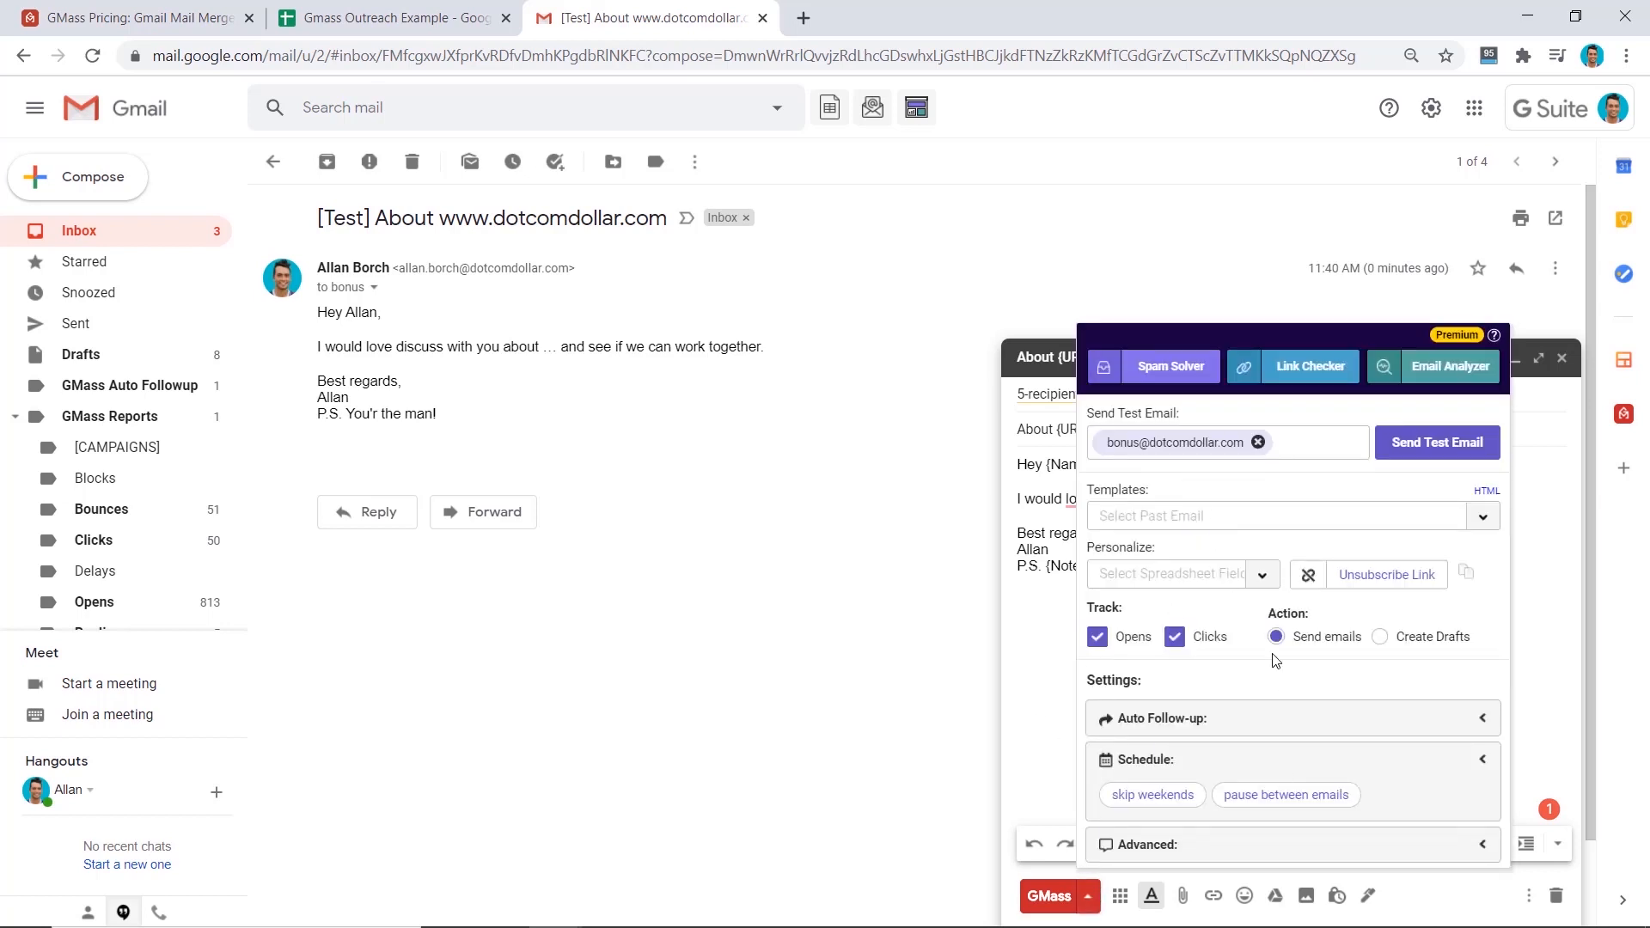
{"action": "left_click", "coordinate": [1282, 519]}
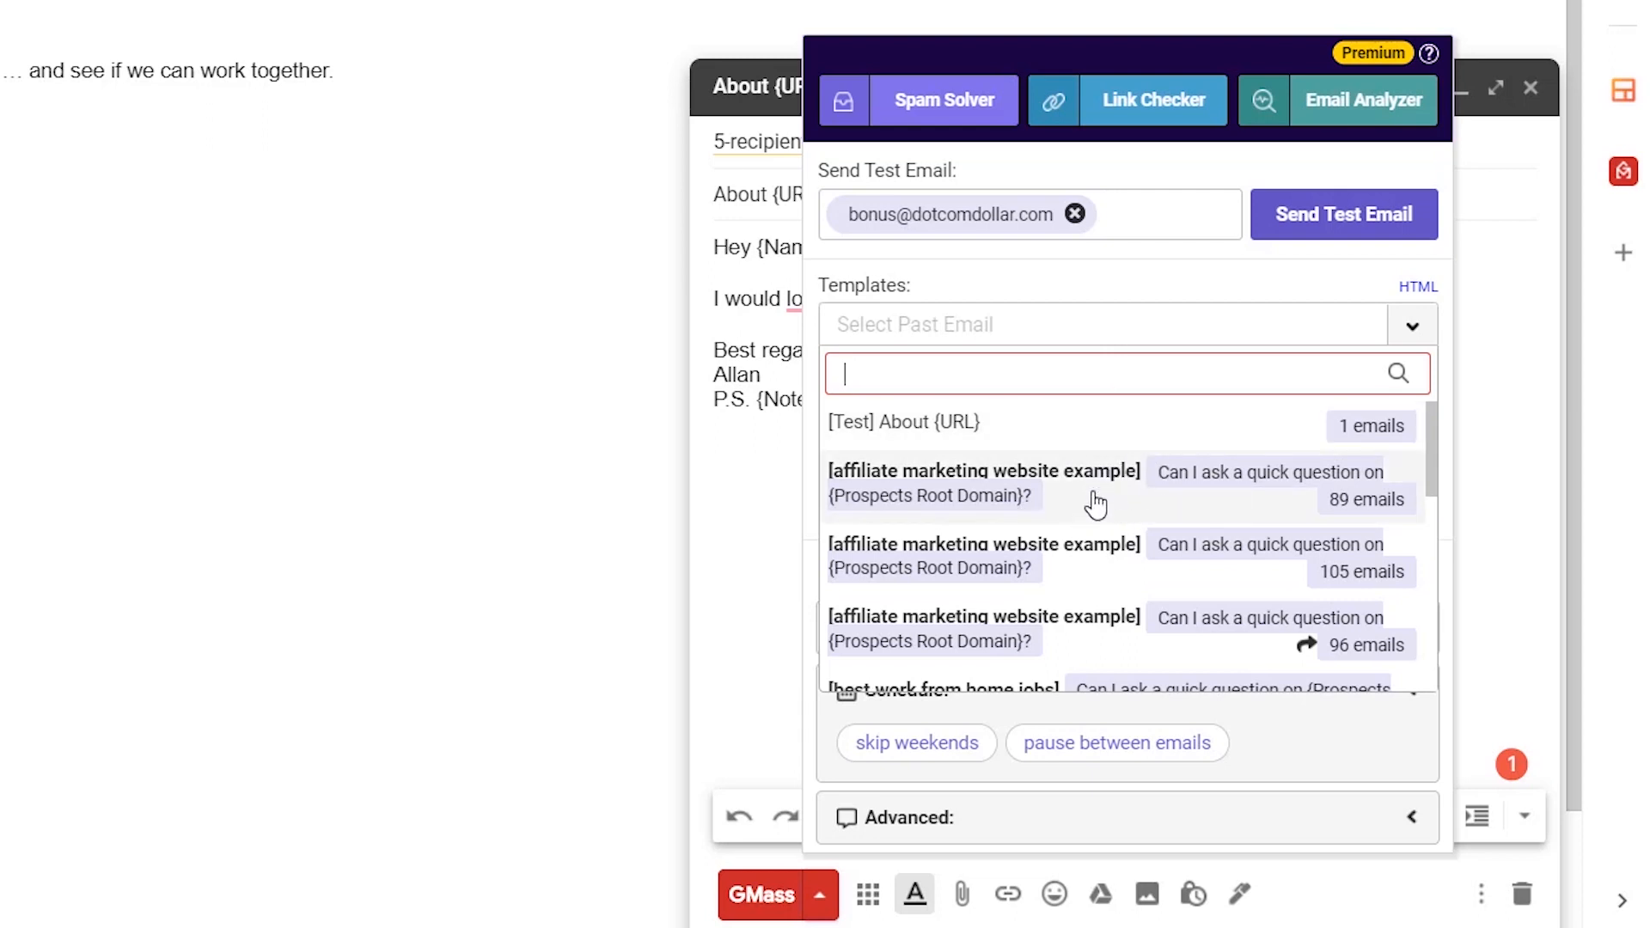
{"action": "left_click", "coordinate": [1065, 295]}
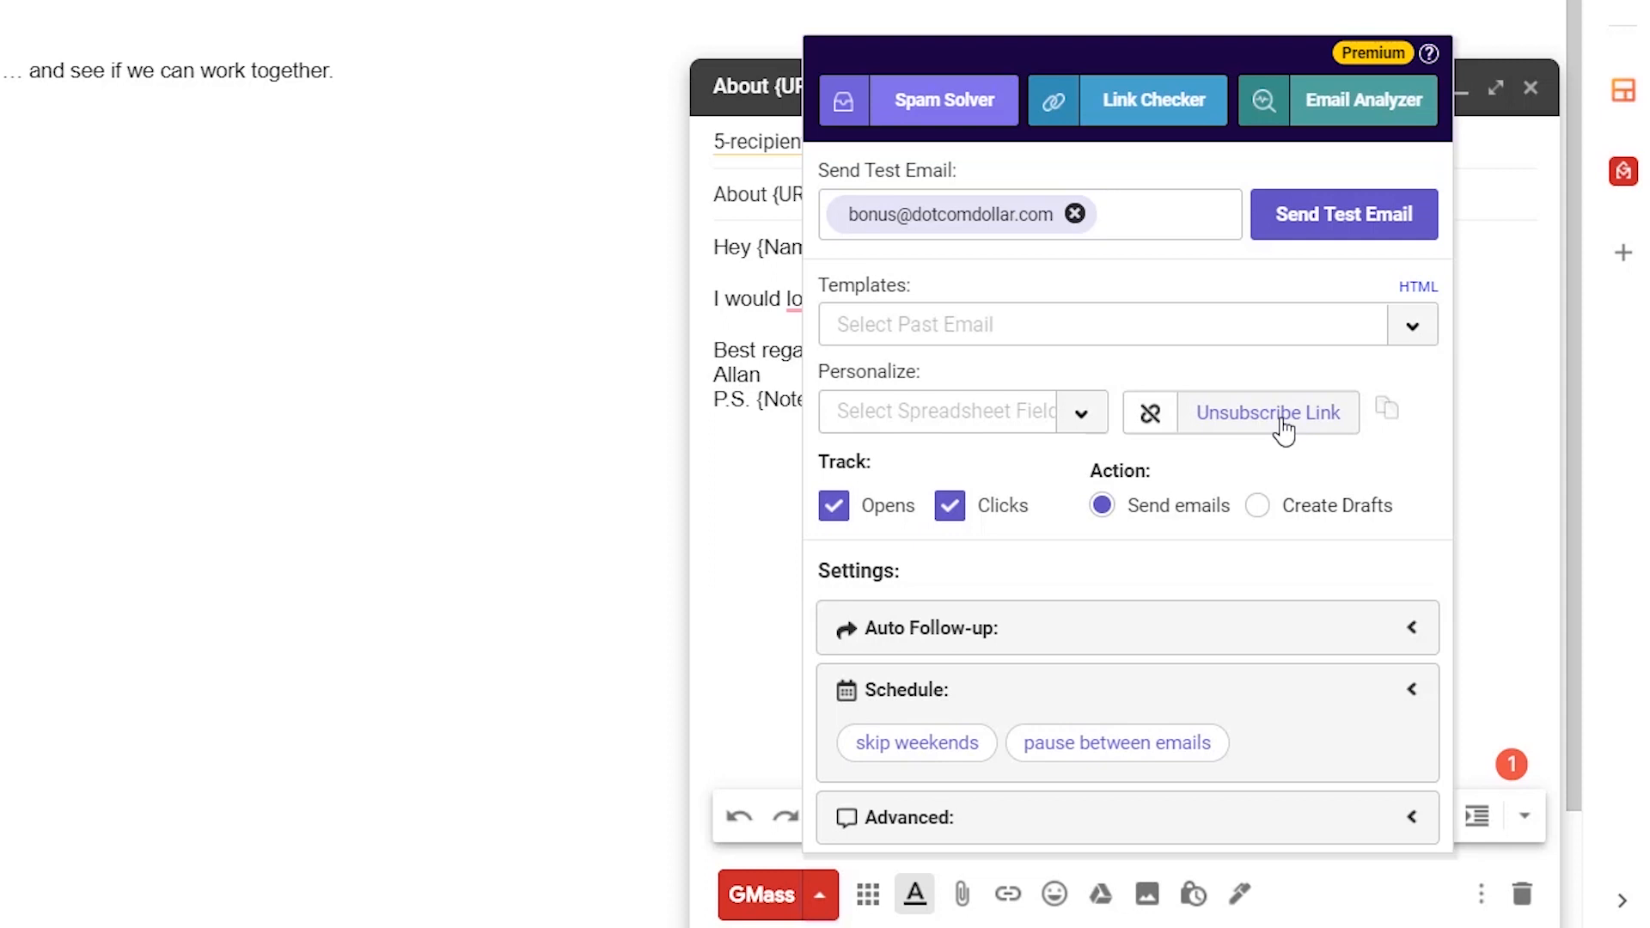
Insert GMass's unsubscribe link into the email and paste it on the line below the P.S.
{"action": "left_click", "coordinate": [1326, 426]}
{"action": "left_click", "coordinate": [771, 438]}
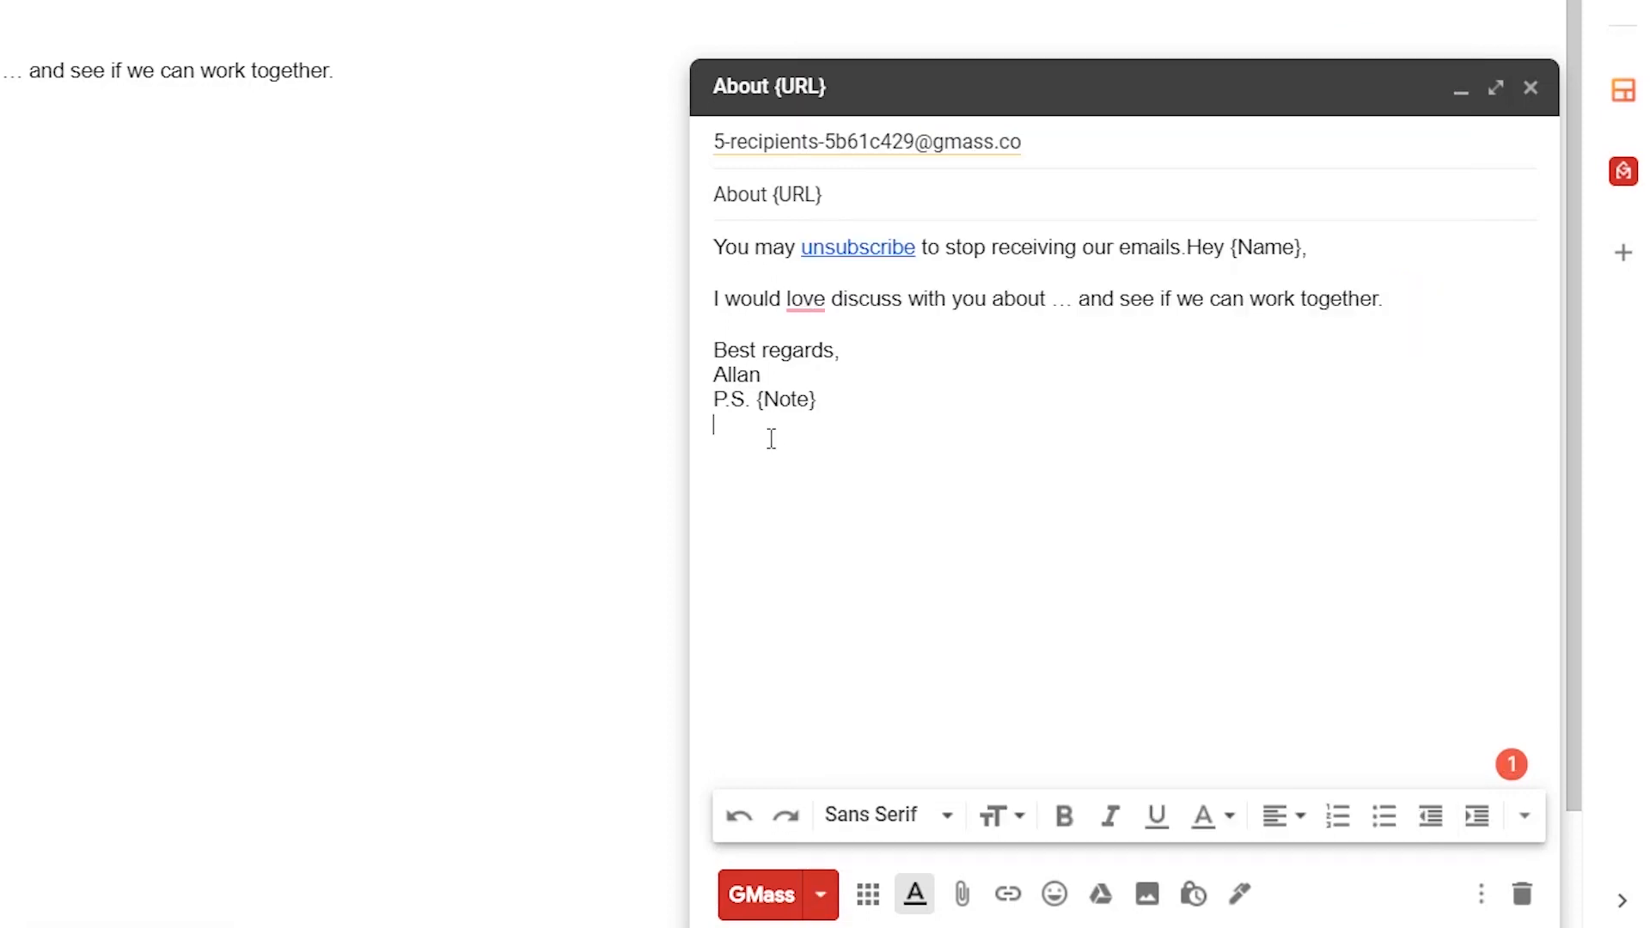
{"action": "key", "text": "ctrl+v"}
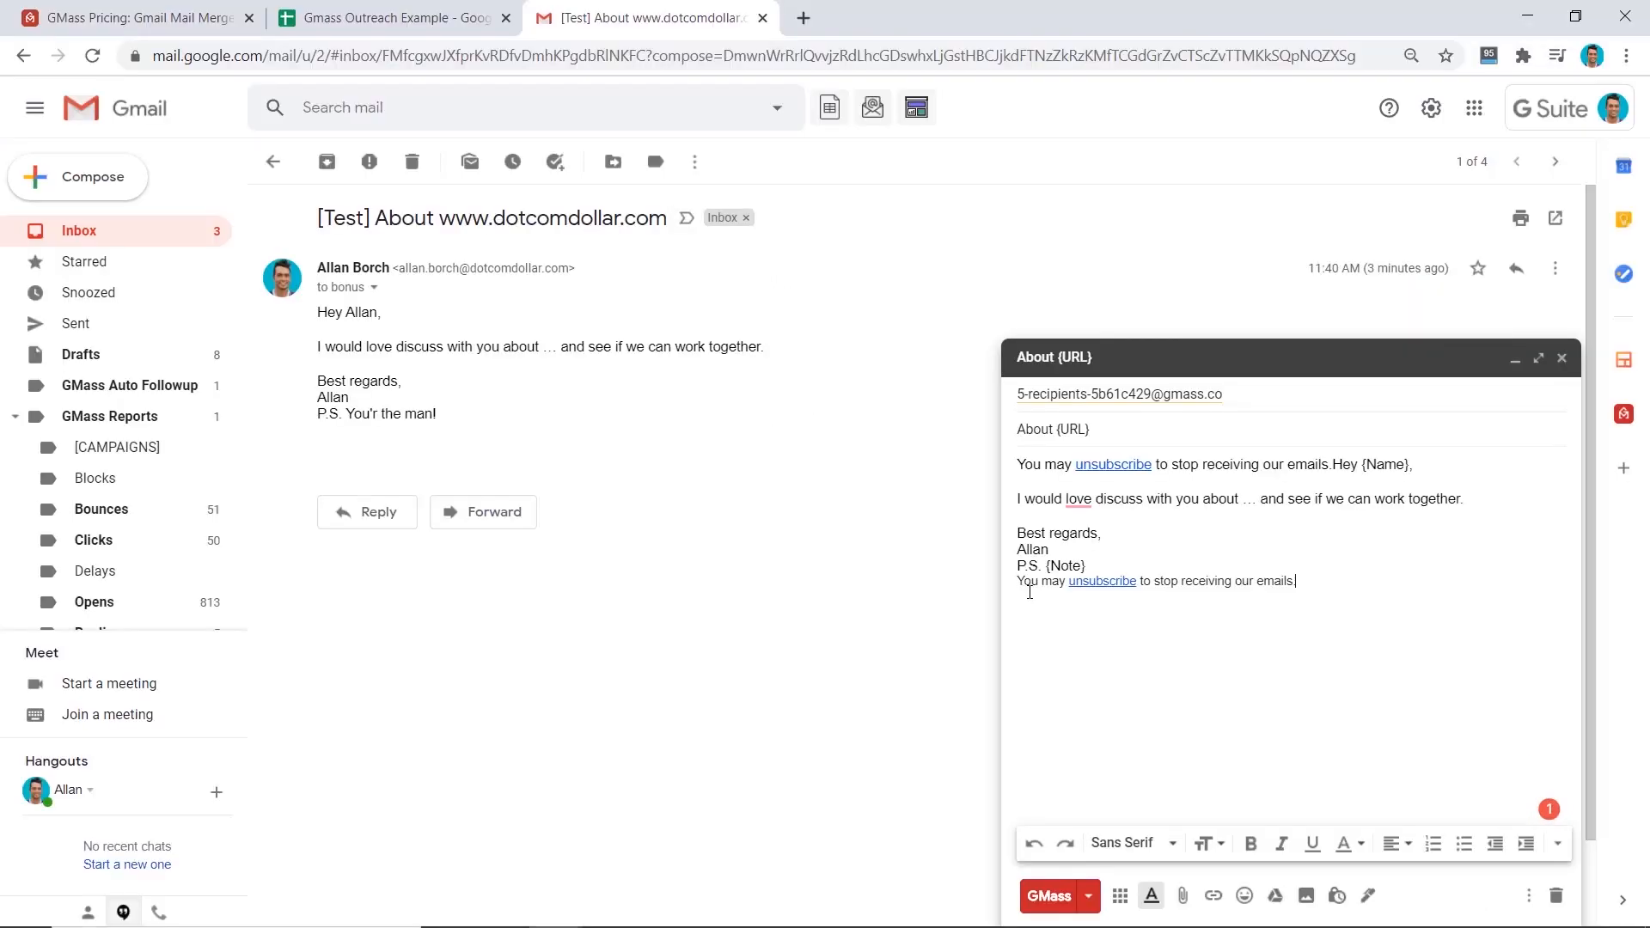
Enable the Stage 1 auto follow-up for No Reply after 4 days.
{"action": "left_click", "coordinate": [1089, 896]}
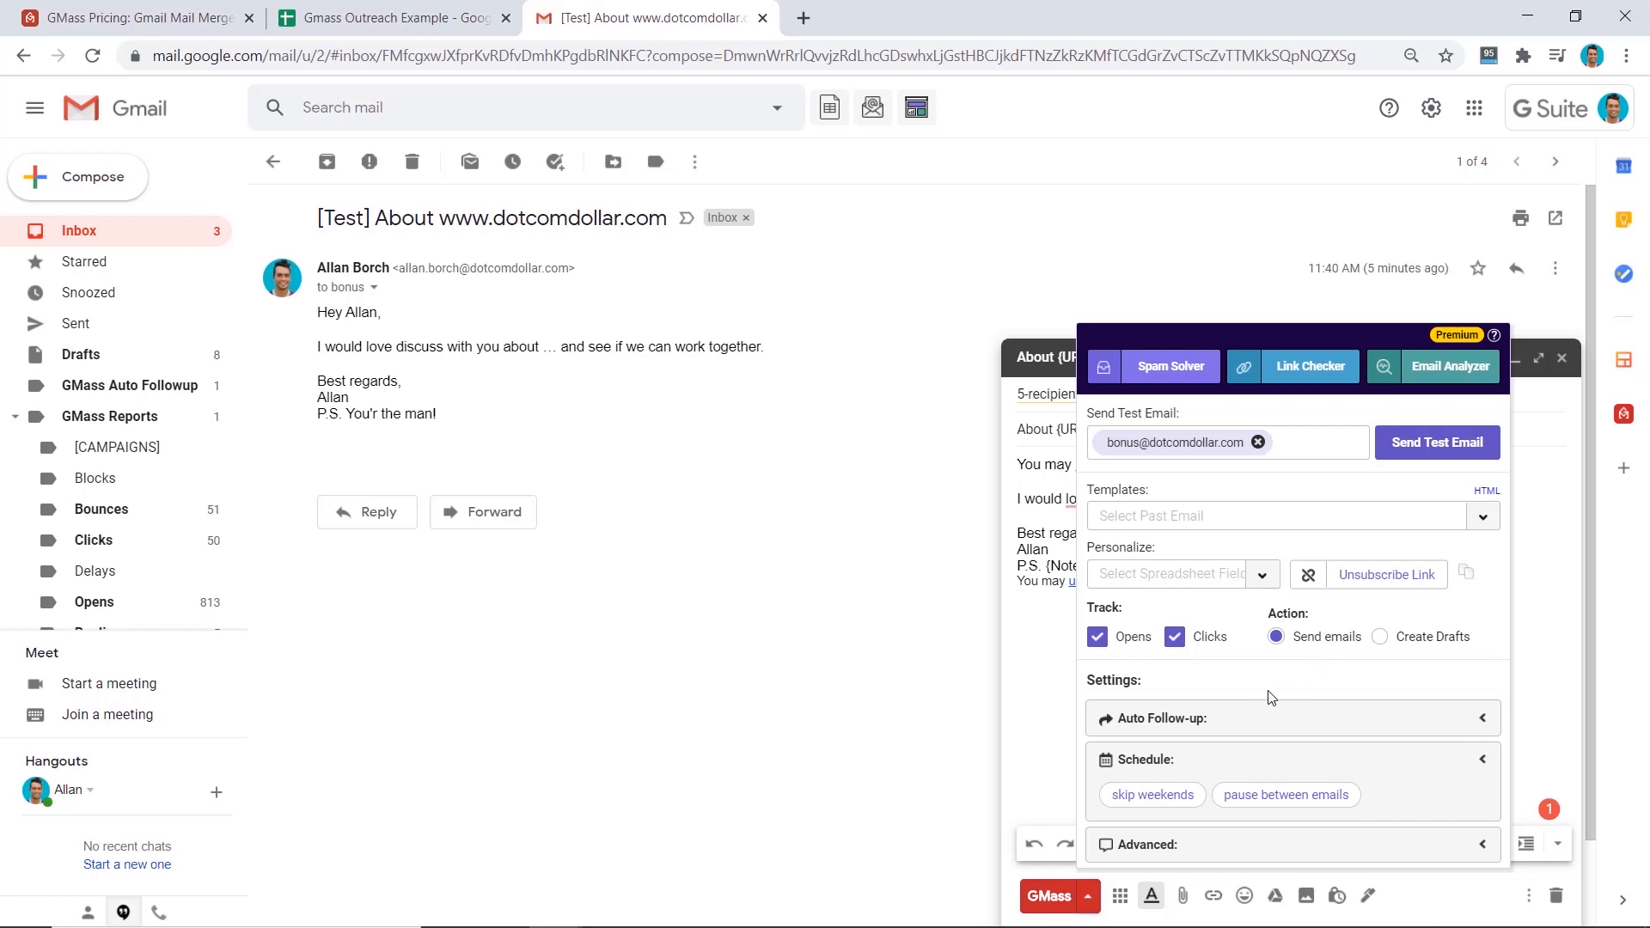
{"action": "left_click", "coordinate": [1221, 729]}
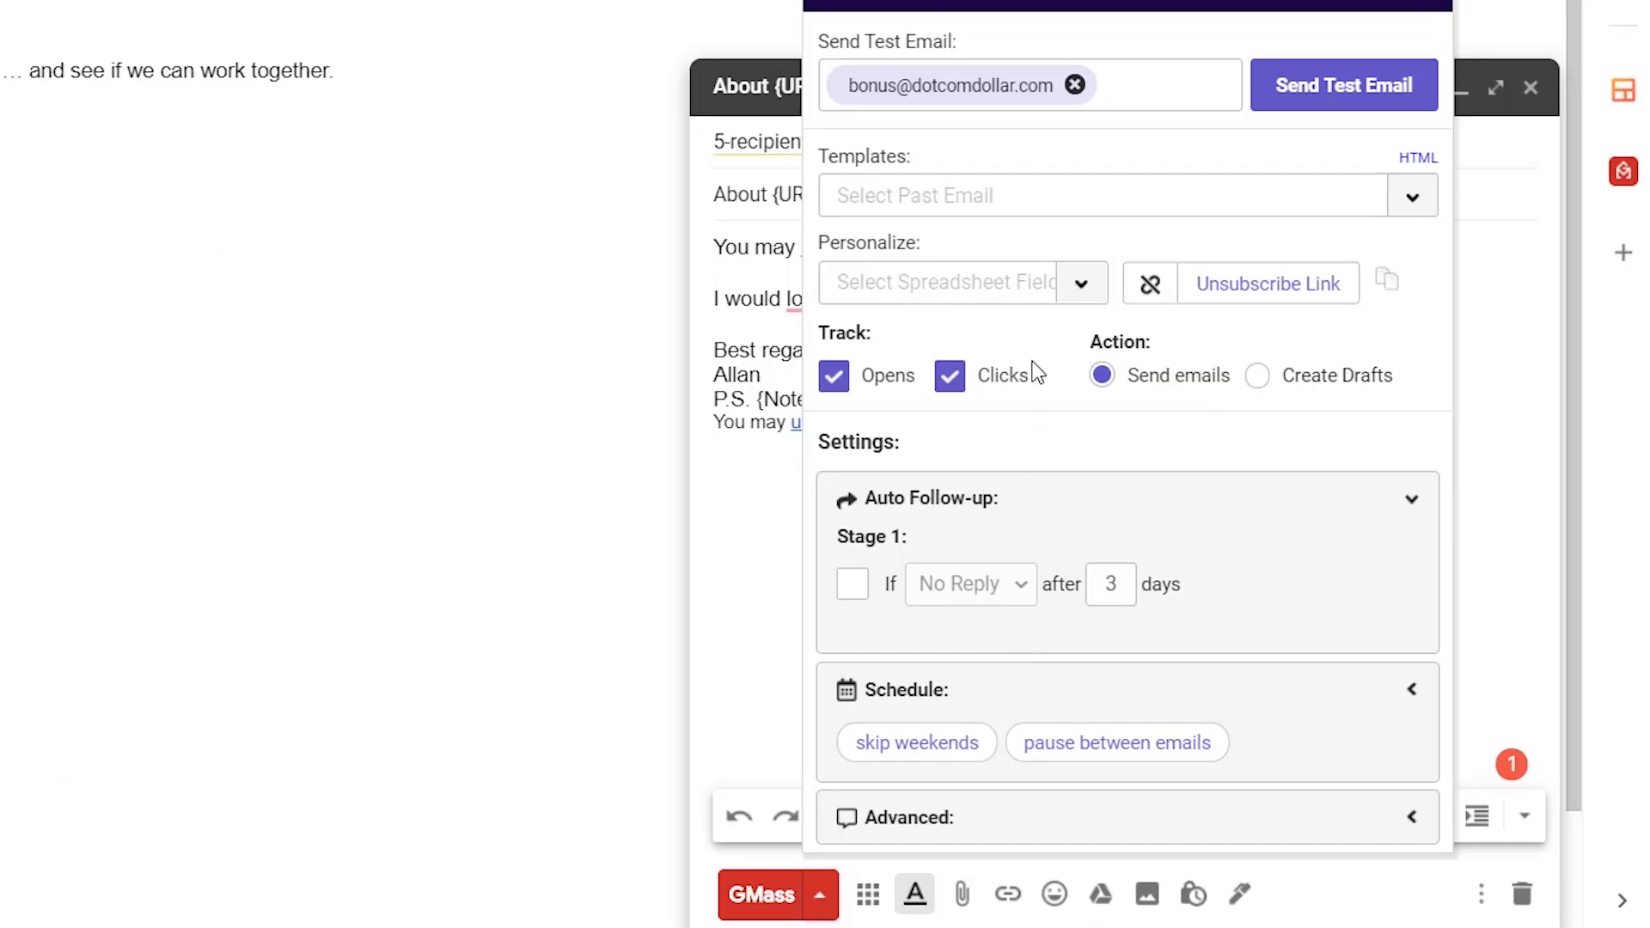
{"action": "left_click", "coordinate": [852, 588]}
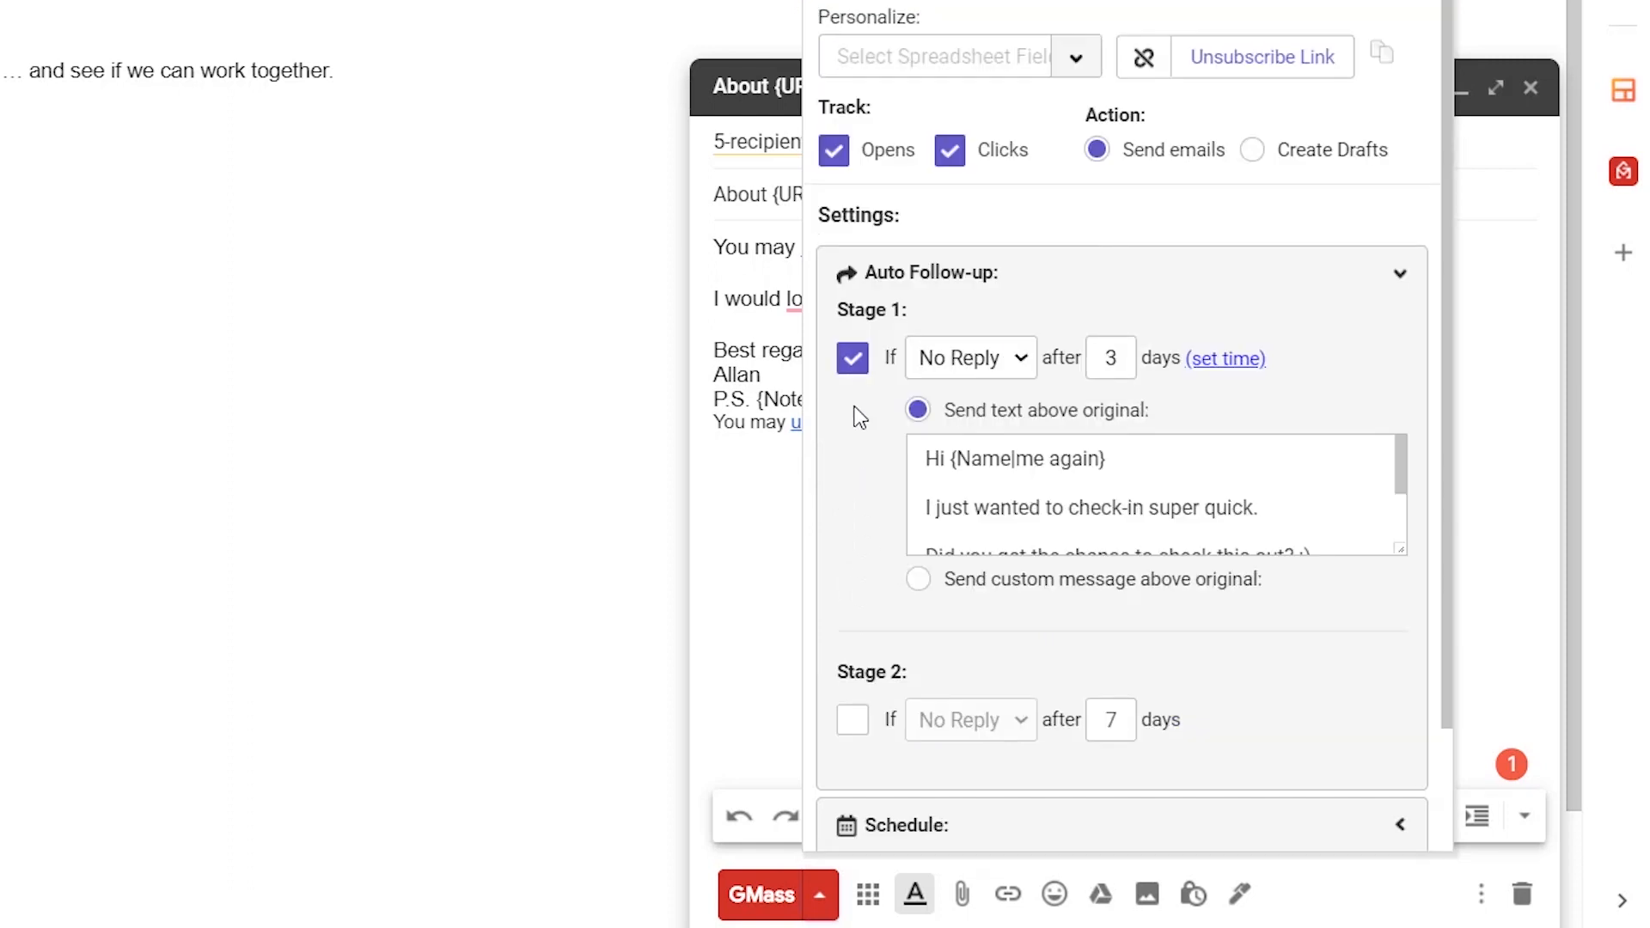
{"action": "left_click", "coordinate": [1008, 361]}
{"action": "left_click", "coordinate": [940, 361]}
{"action": "left_click", "coordinate": [997, 364]}
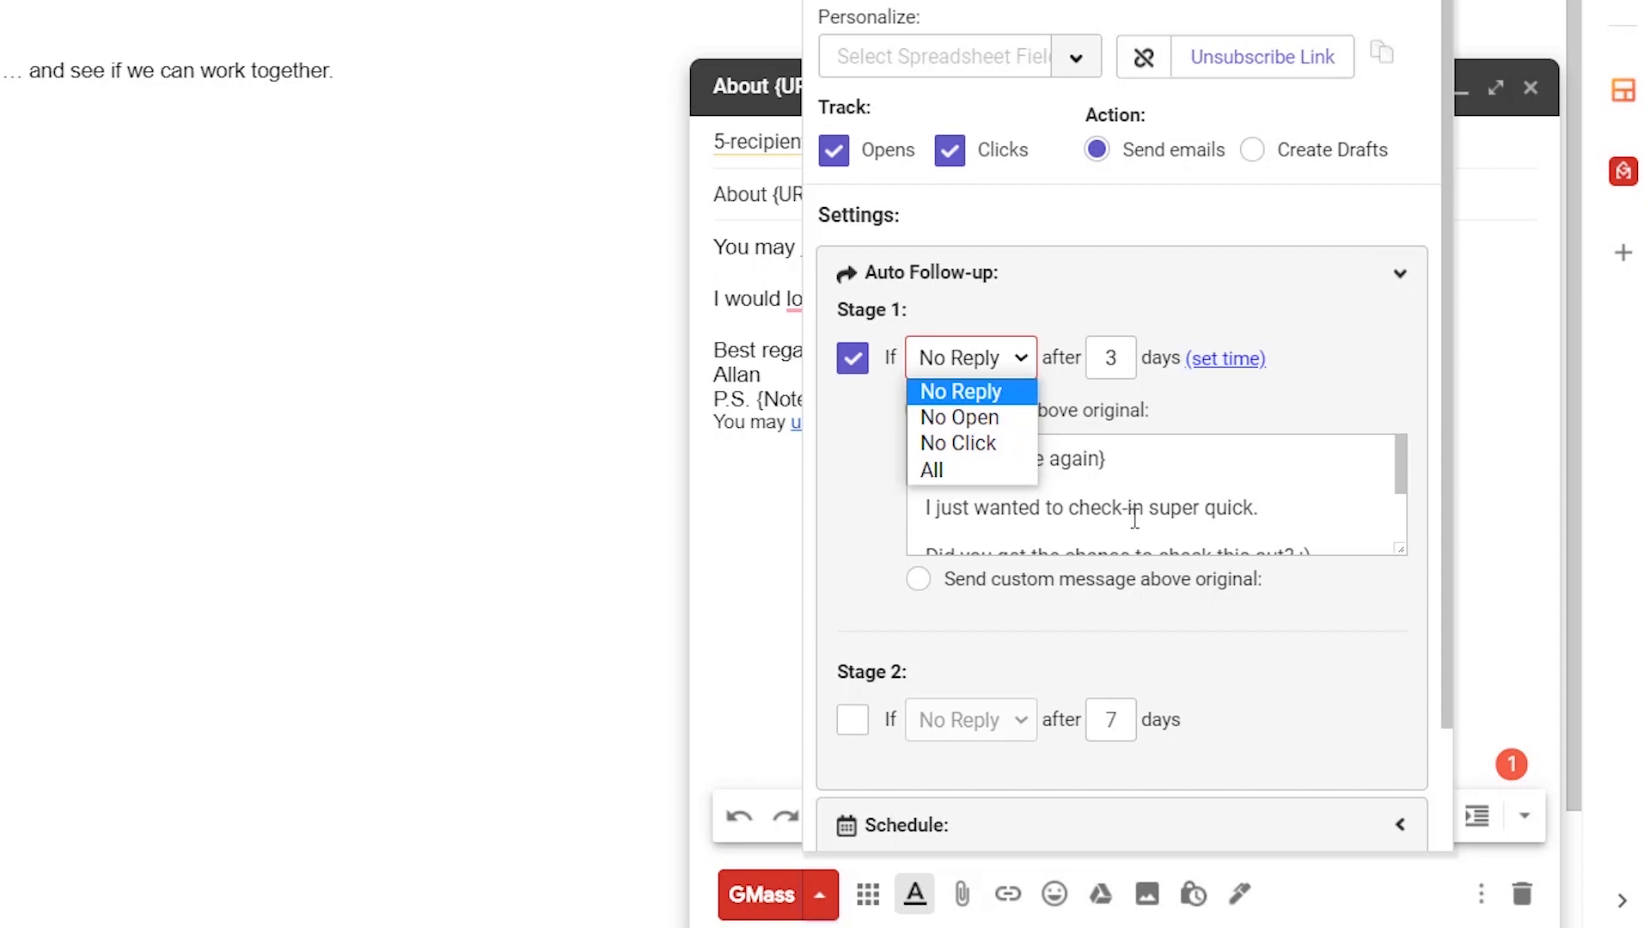
{"action": "left_click", "coordinate": [972, 395]}
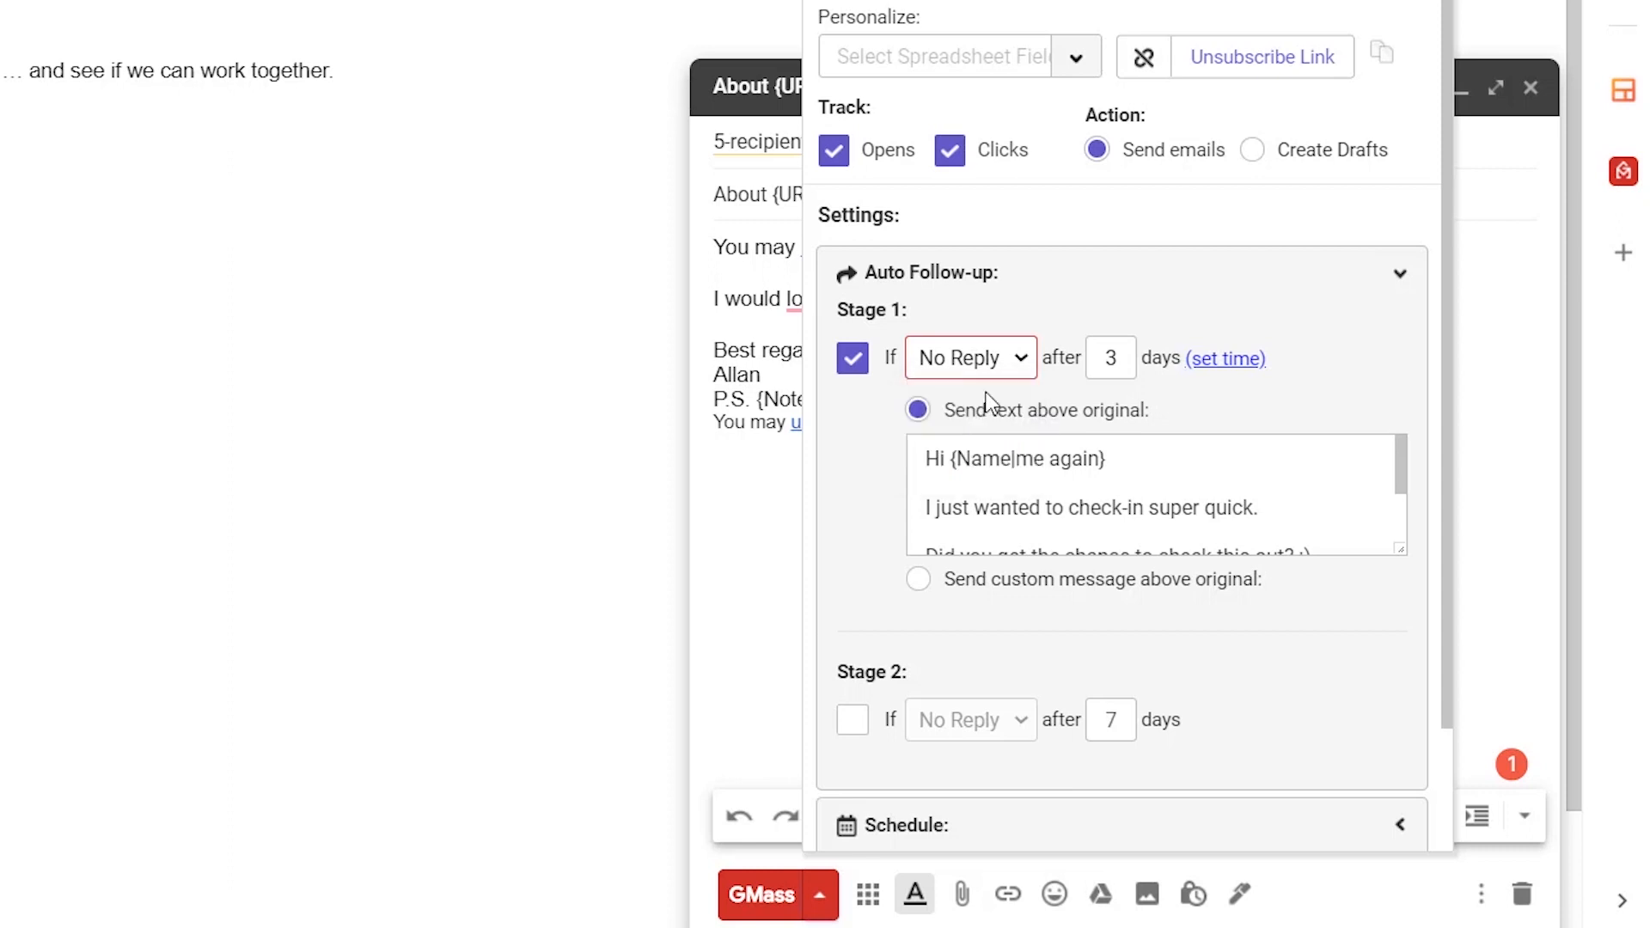
{"action": "left_click", "coordinate": [1107, 359]}
{"action": "double_click", "coordinate": [1108, 359]}
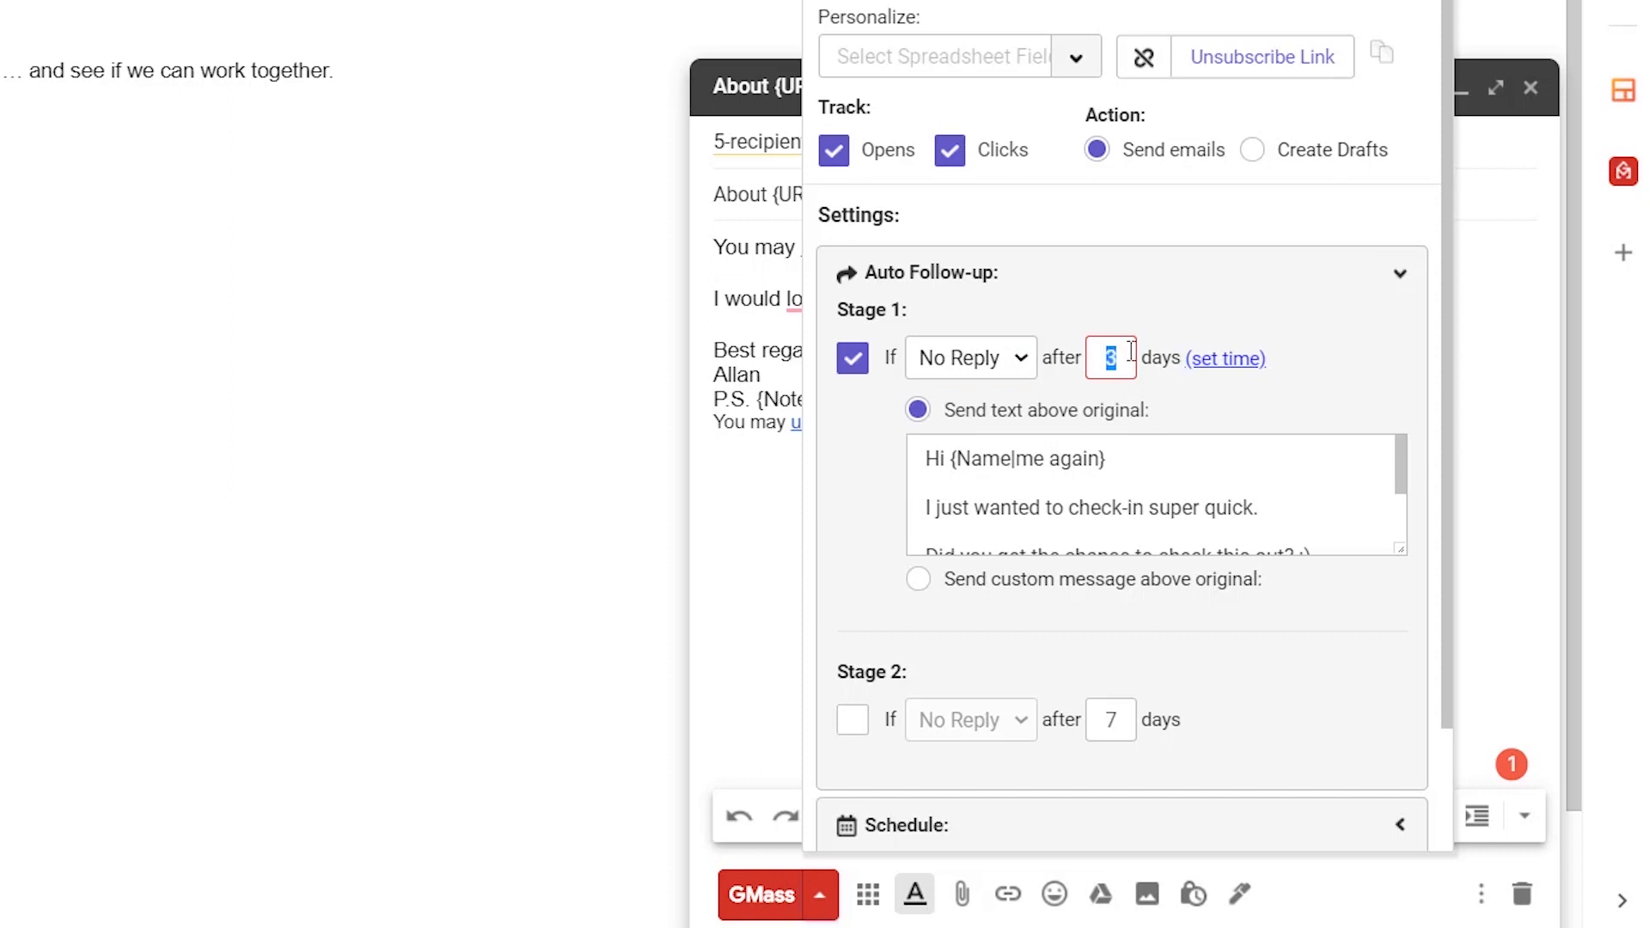
{"action": "type", "text": "4"}
{"action": "left_click", "coordinate": [1041, 456]}
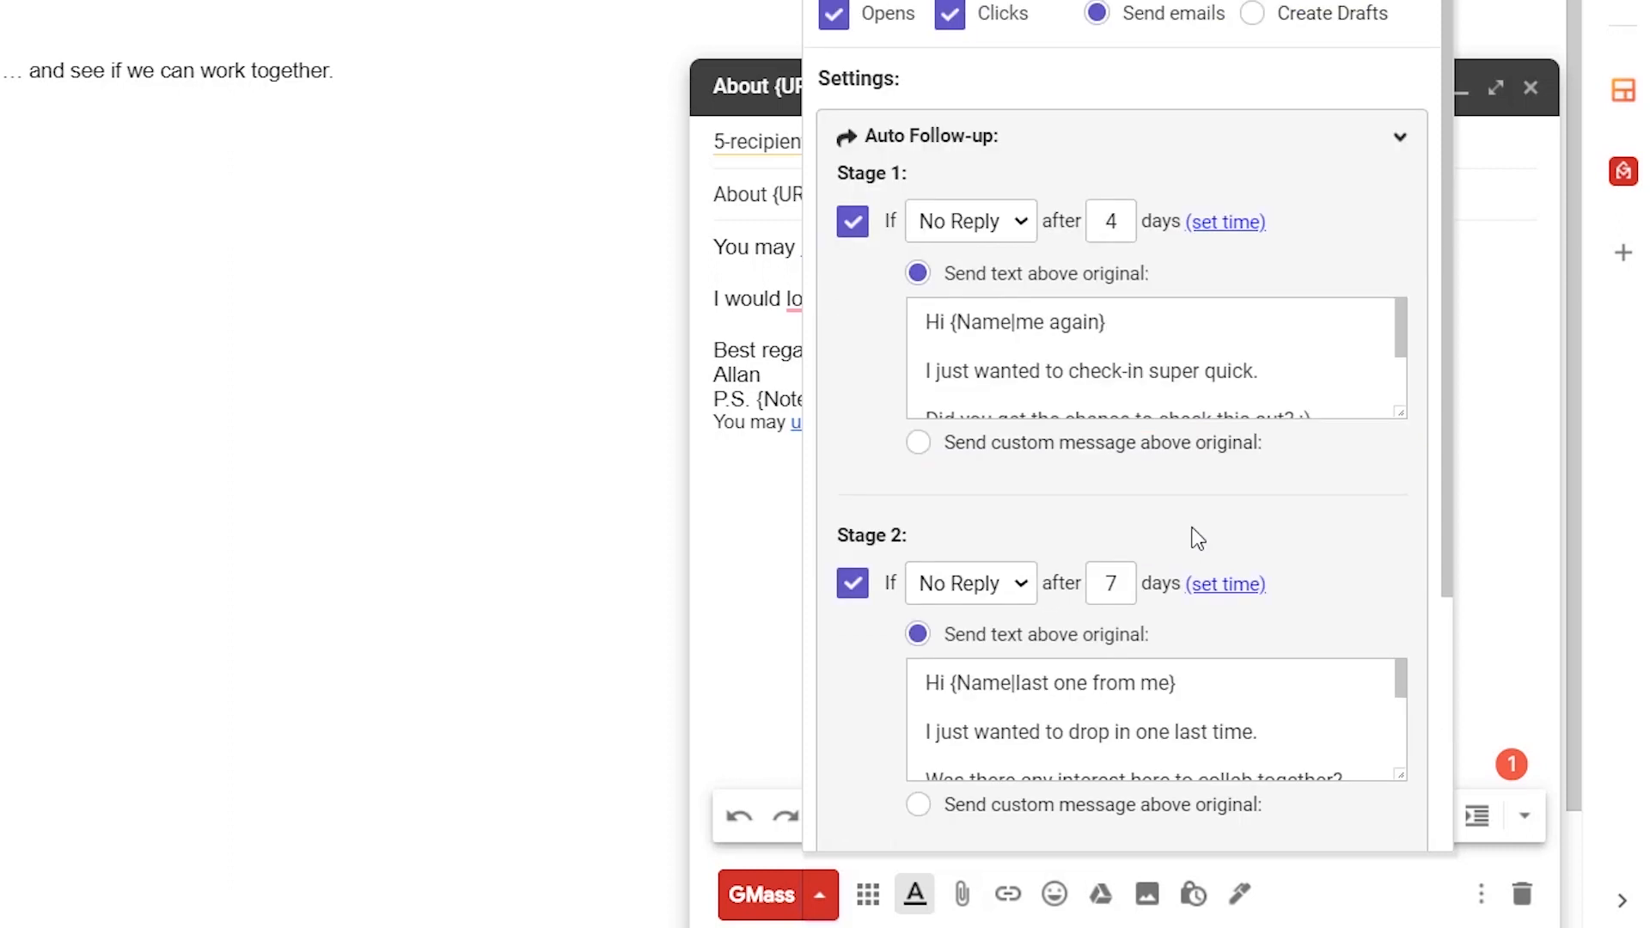
Enable the Stage 2 auto follow-up for No Reply after 7 days and look over the follow-up stages.
{"action": "left_click", "coordinate": [855, 588]}
{"action": "left_click", "coordinate": [855, 587]}
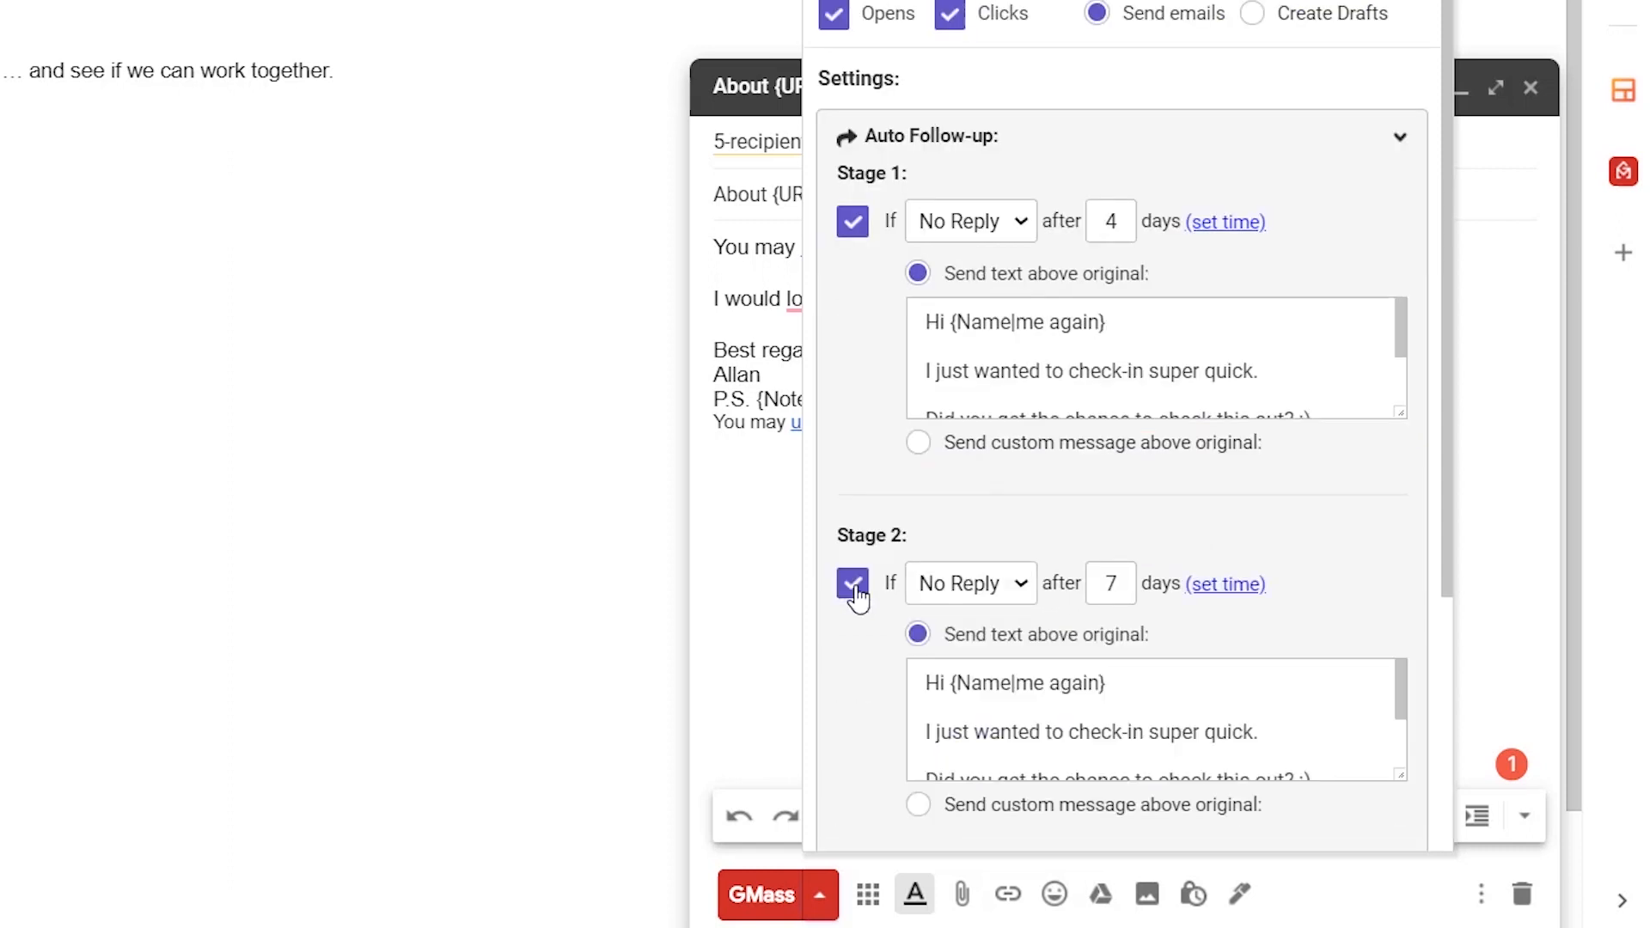
{"action": "left_click", "coordinate": [853, 587]}
{"action": "left_click", "coordinate": [853, 586]}
{"action": "scroll", "coordinate": [1027, 413], "scroll_direction": "down", "scroll_amount": 3}
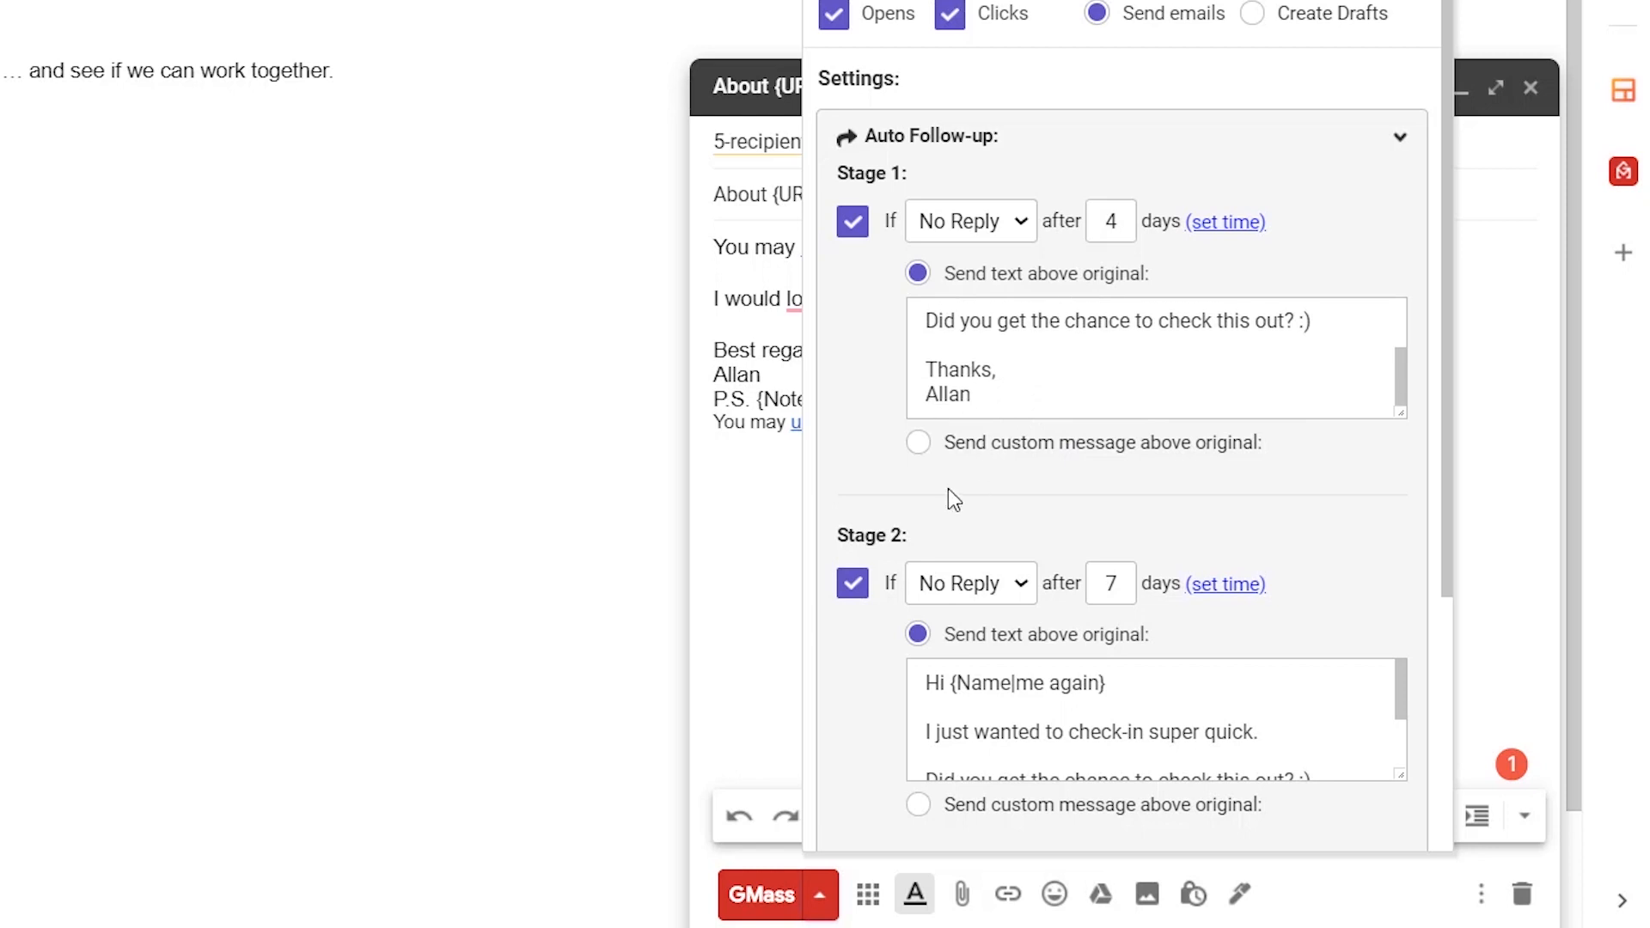
{"action": "scroll", "coordinate": [947, 490], "scroll_direction": "down", "scroll_amount": 4}
{"action": "scroll", "coordinate": [859, 558], "scroll_direction": "down", "scroll_amount": 1}
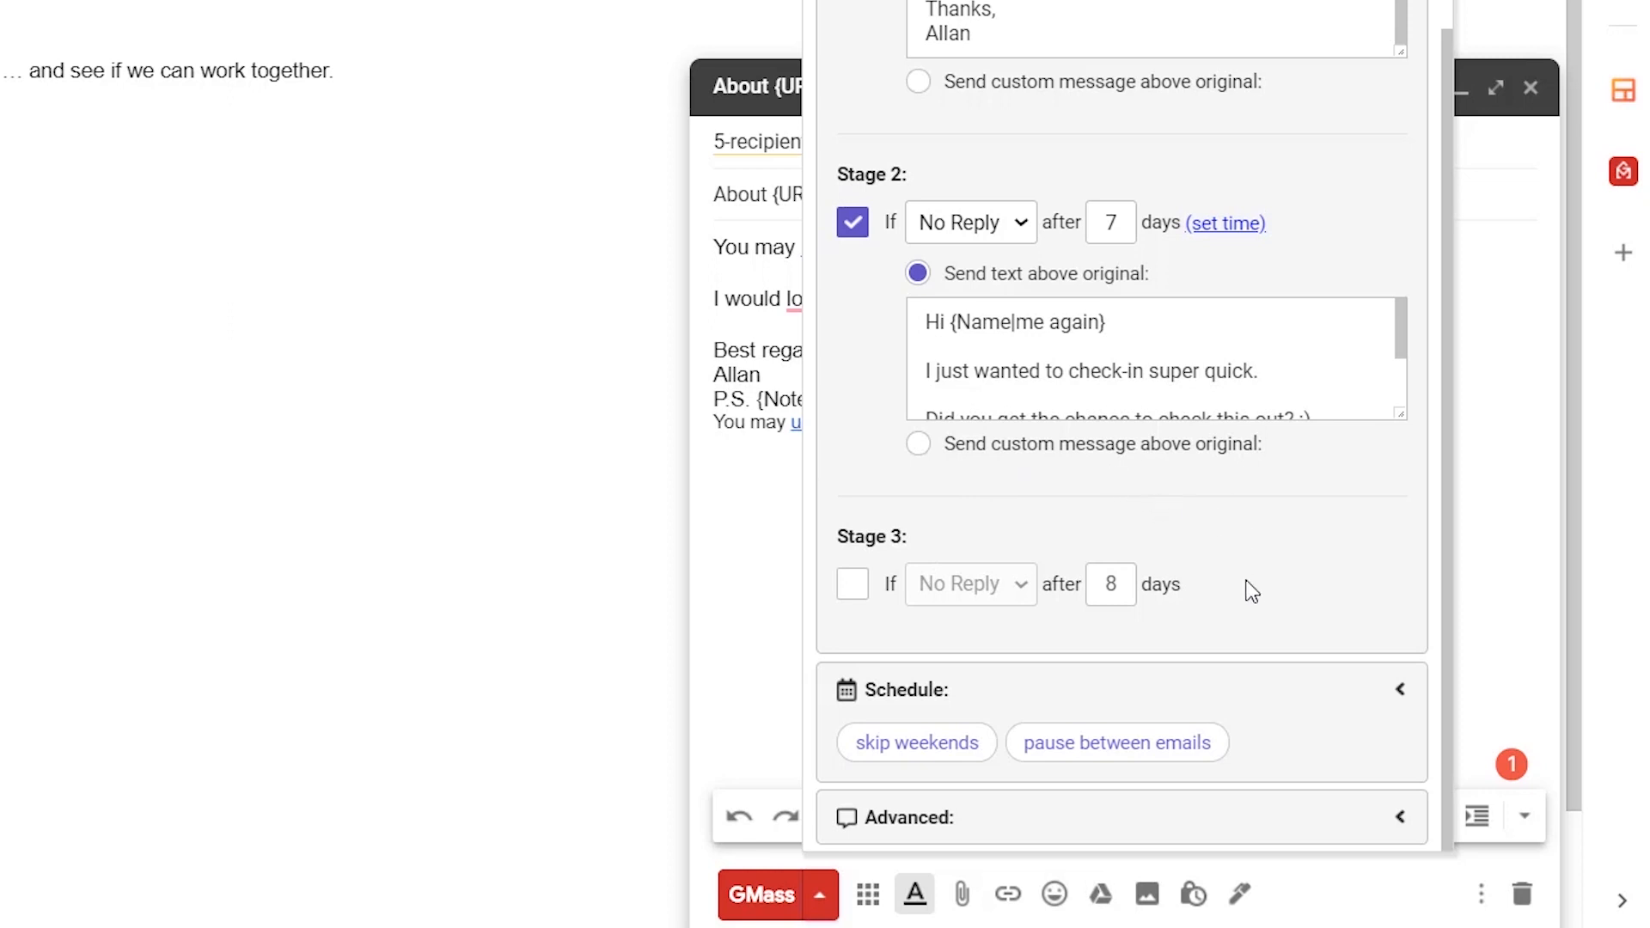
Set the campaign's scheduled sending time to Custom date/time.
{"action": "left_click", "coordinate": [1297, 694]}
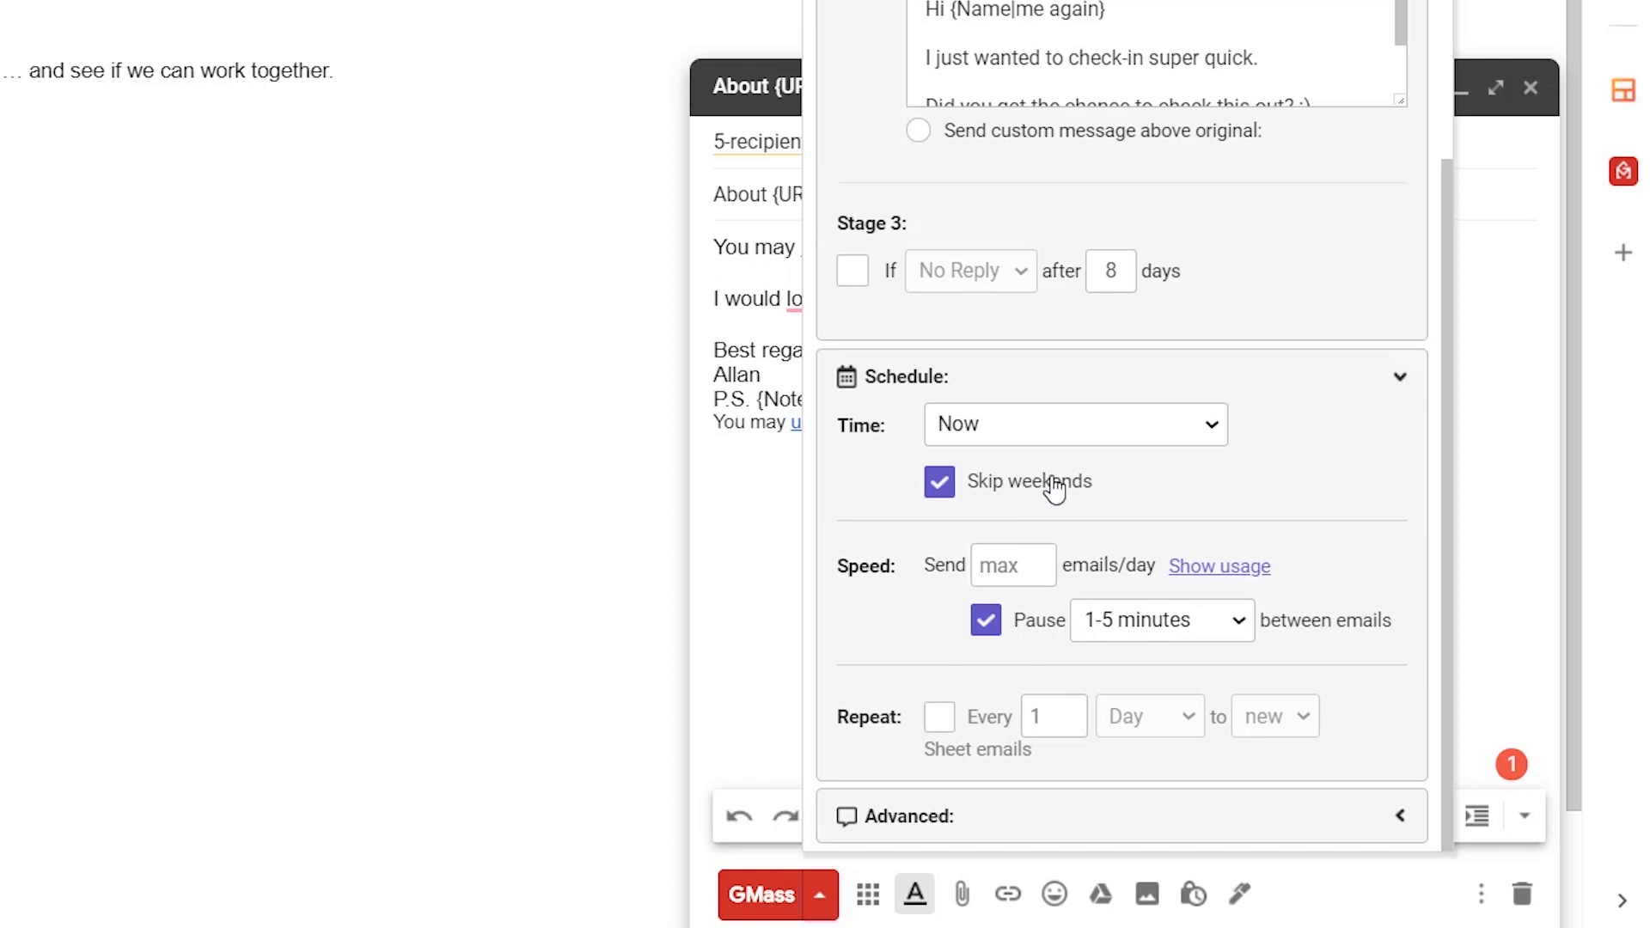
{"action": "left_click", "coordinate": [1133, 440]}
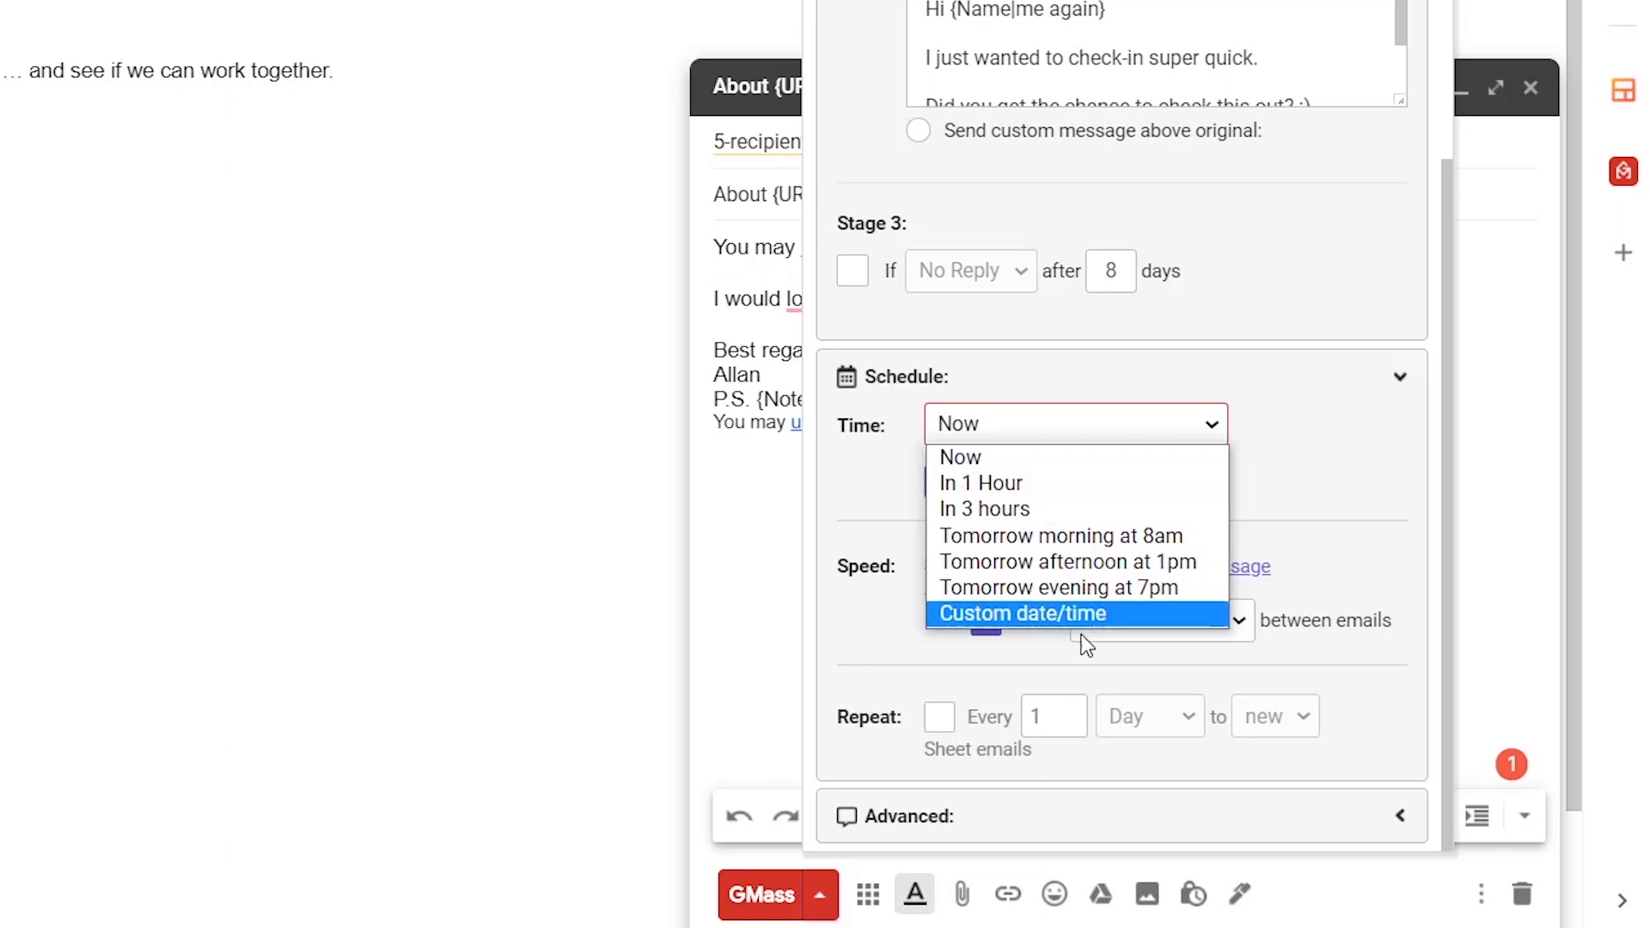
{"action": "left_click", "coordinate": [1091, 614]}
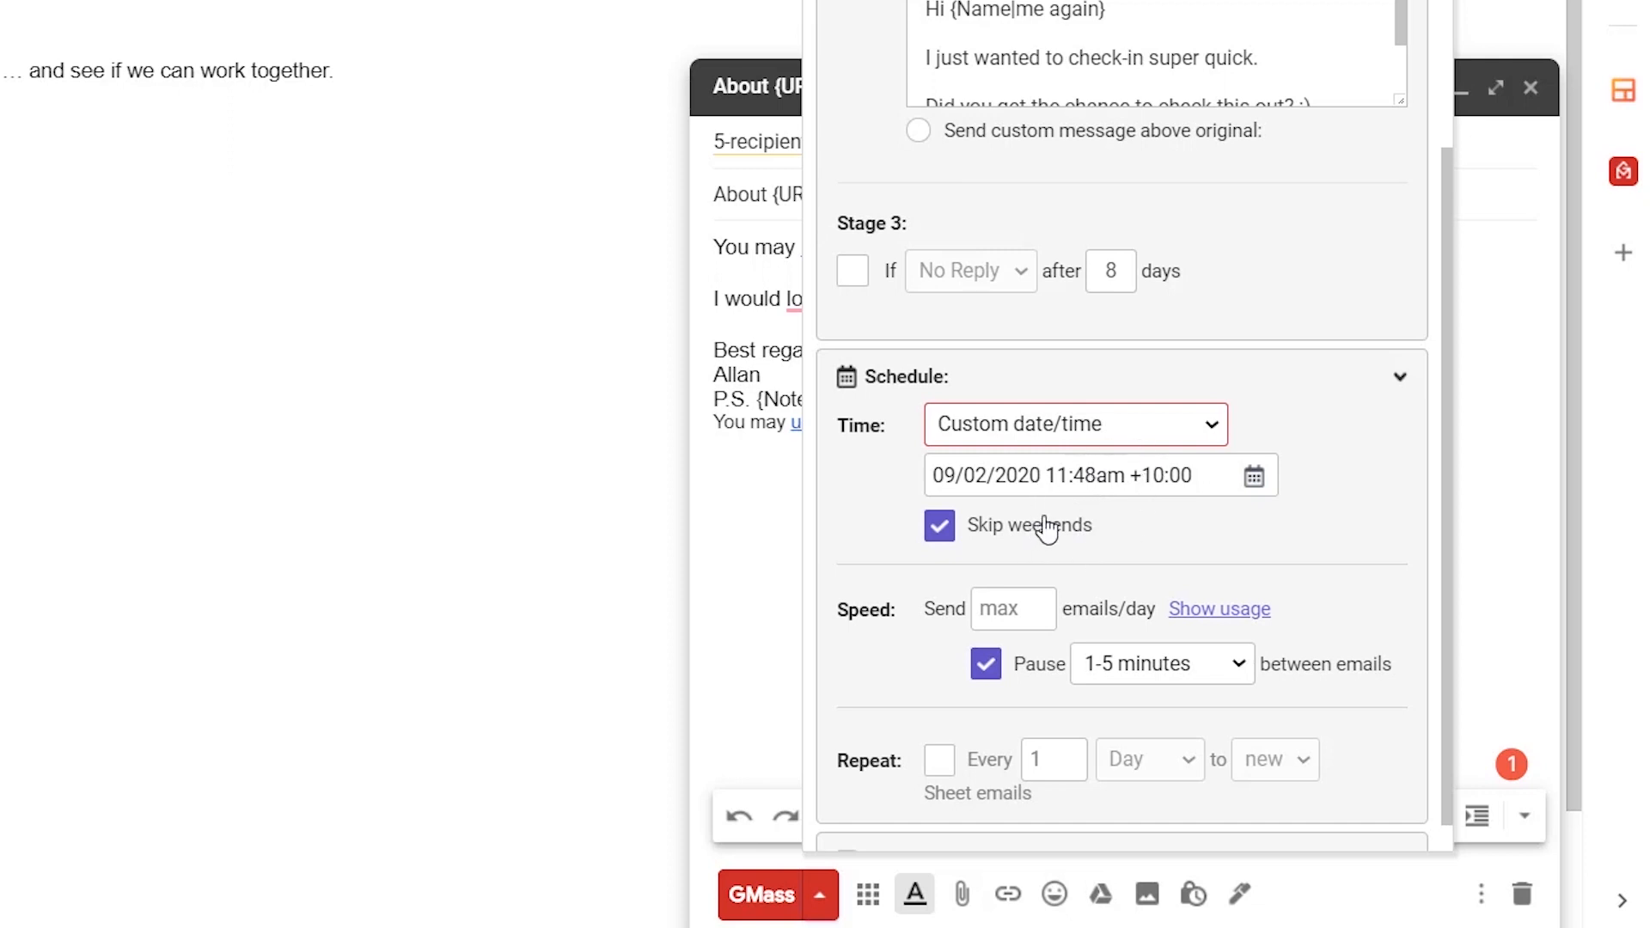
Limit the campaign's sending speed to 25 emails/day and keep the pause at 1-5 minutes between emails.
{"action": "scroll", "coordinate": [1046, 528], "scroll_direction": "down", "scroll_amount": 1}
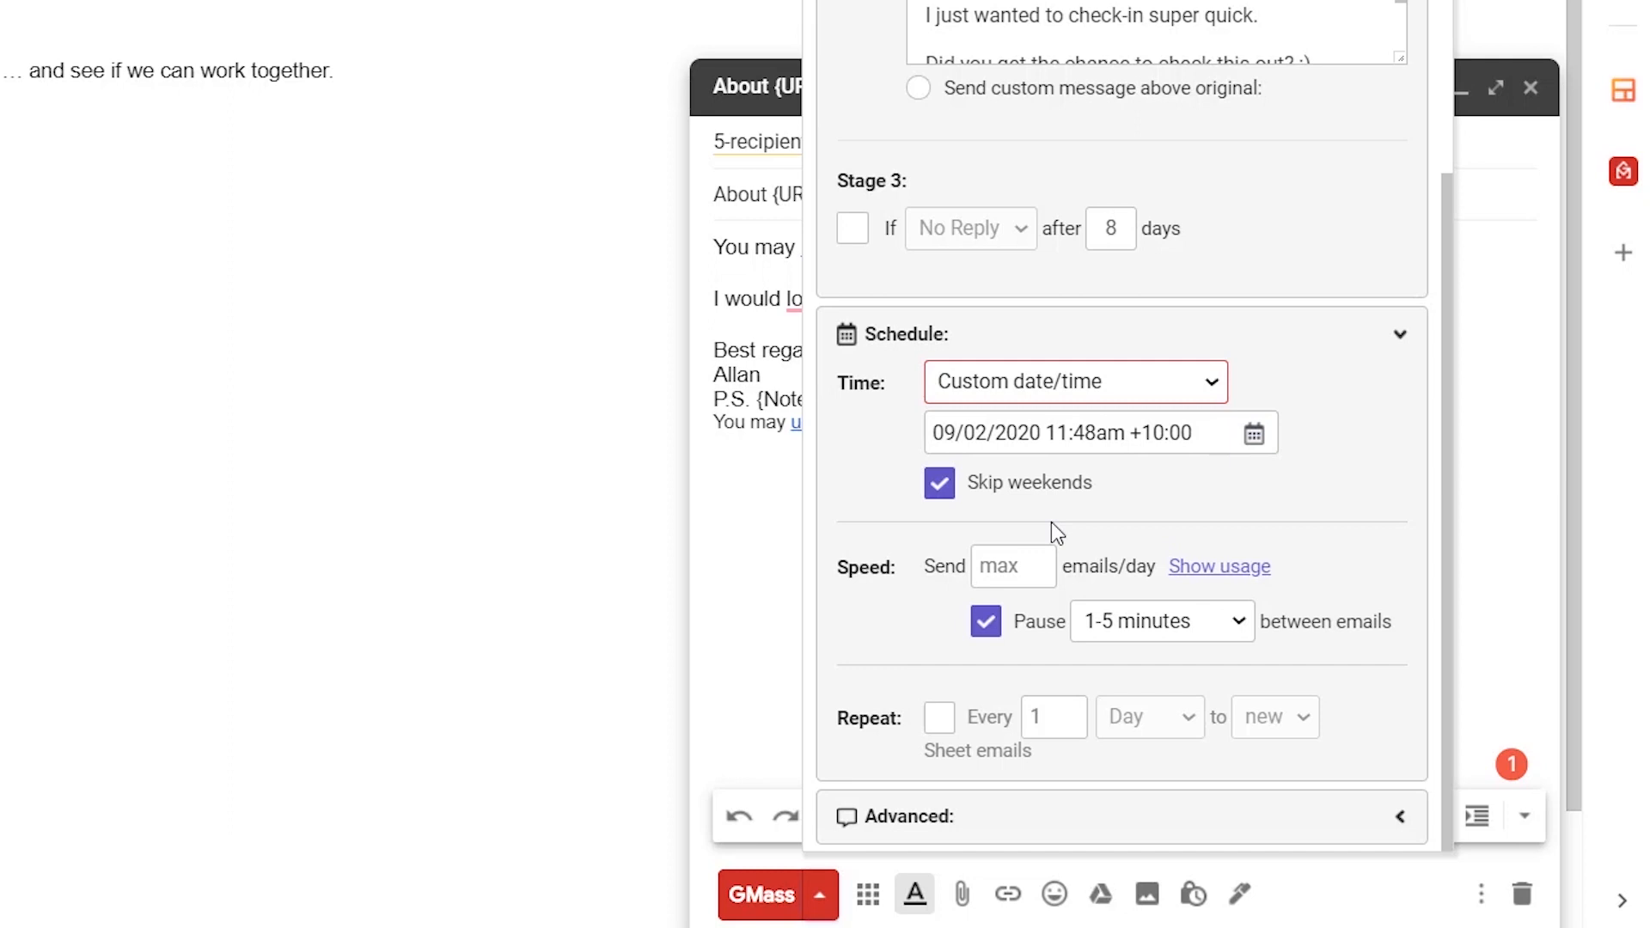
{"action": "left_click", "coordinate": [1012, 566]}
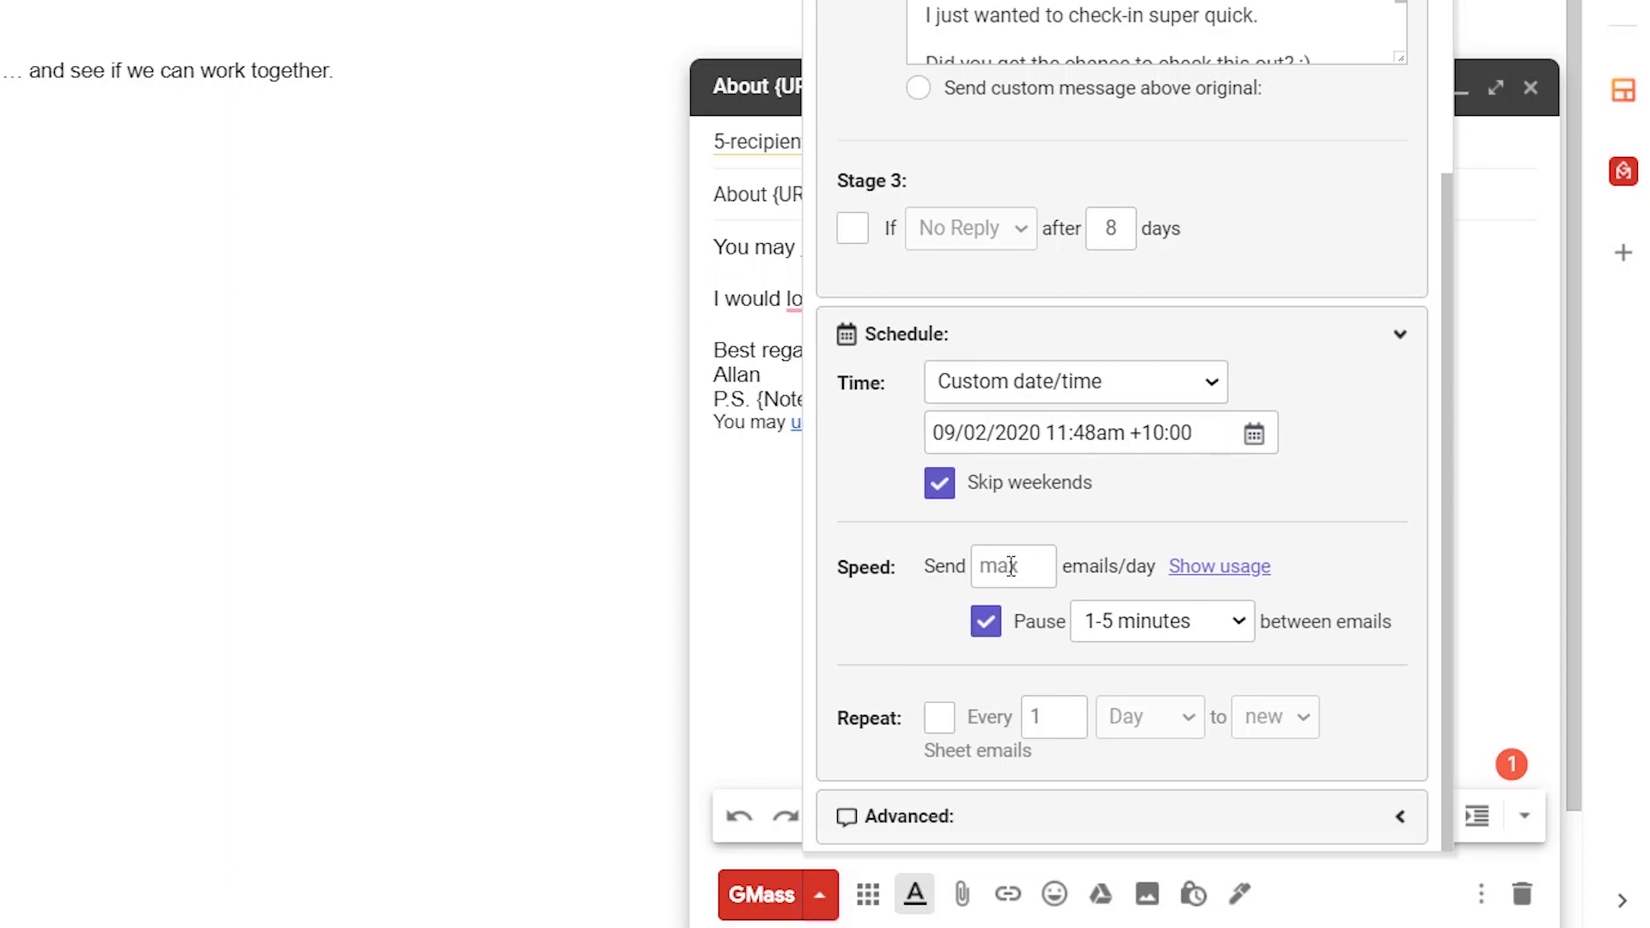
{"action": "left_click", "coordinate": [1012, 566]}
{"action": "type", "text": "25"}
{"action": "left_click", "coordinate": [1171, 624]}
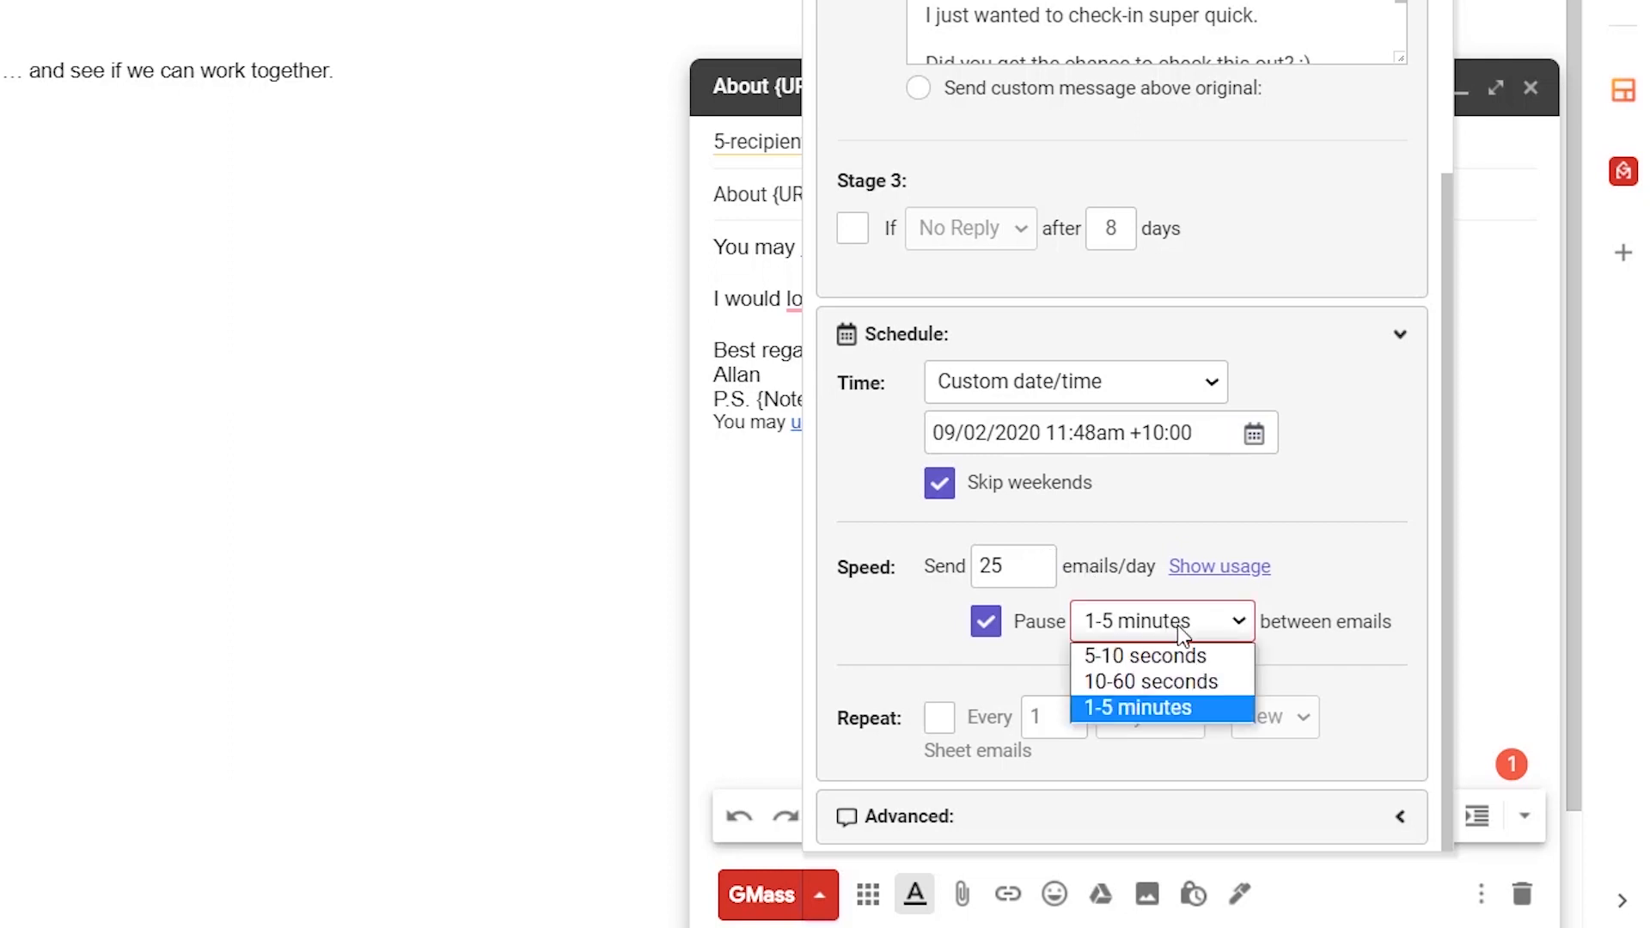
{"action": "left_click", "coordinate": [1169, 710]}
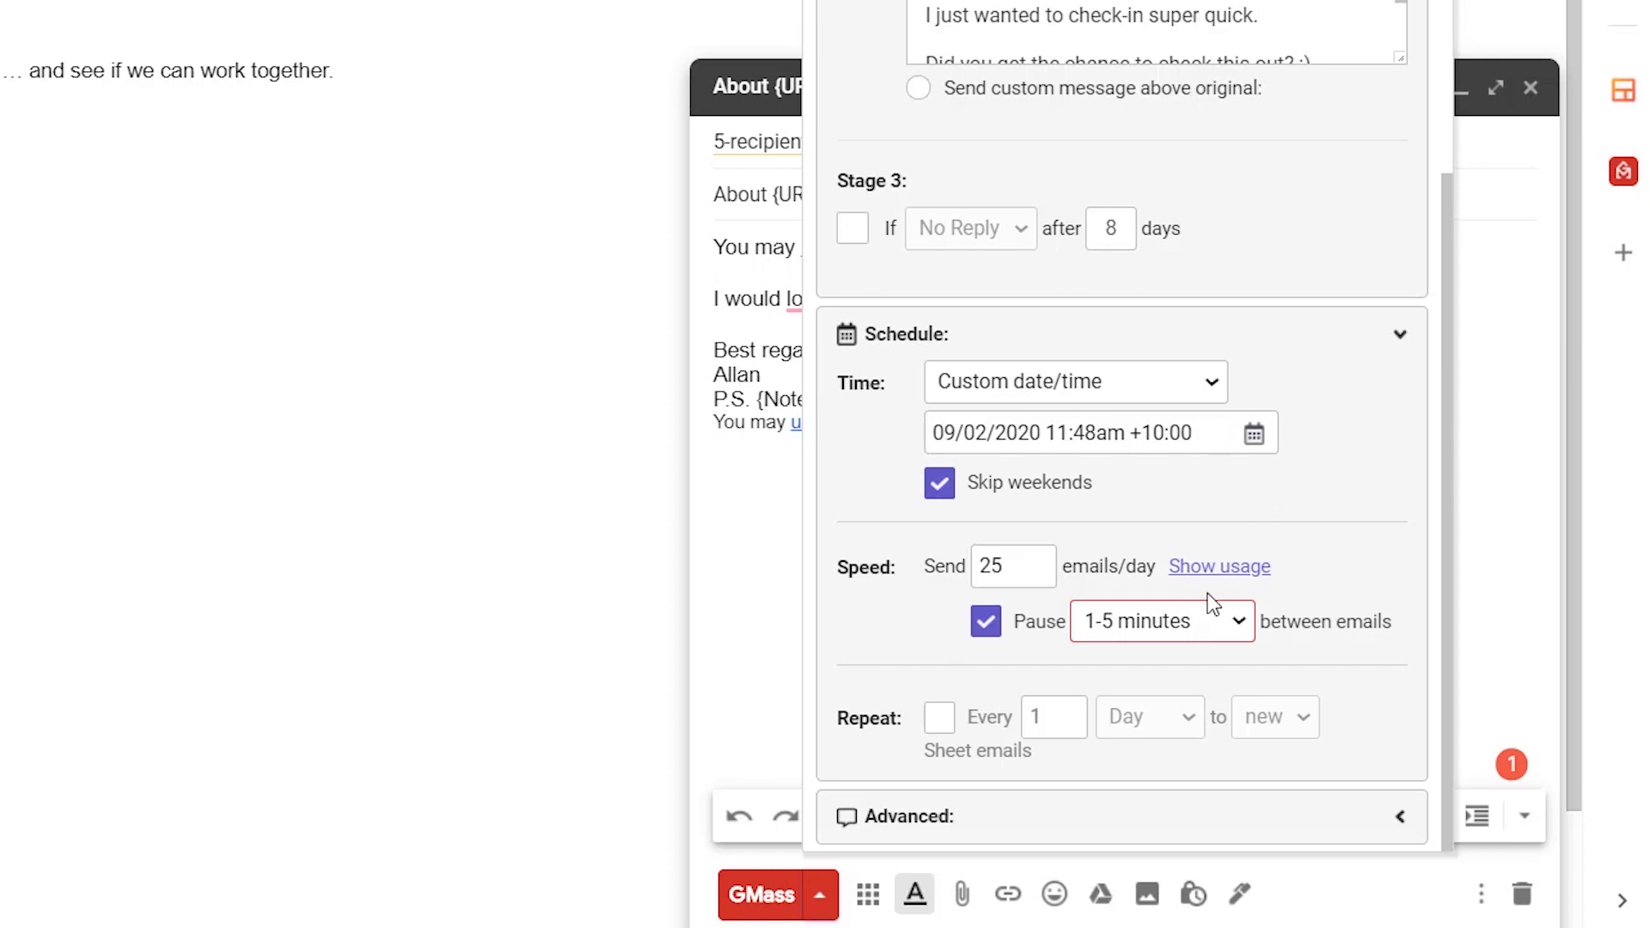
{"action": "left_click", "coordinate": [1191, 629]}
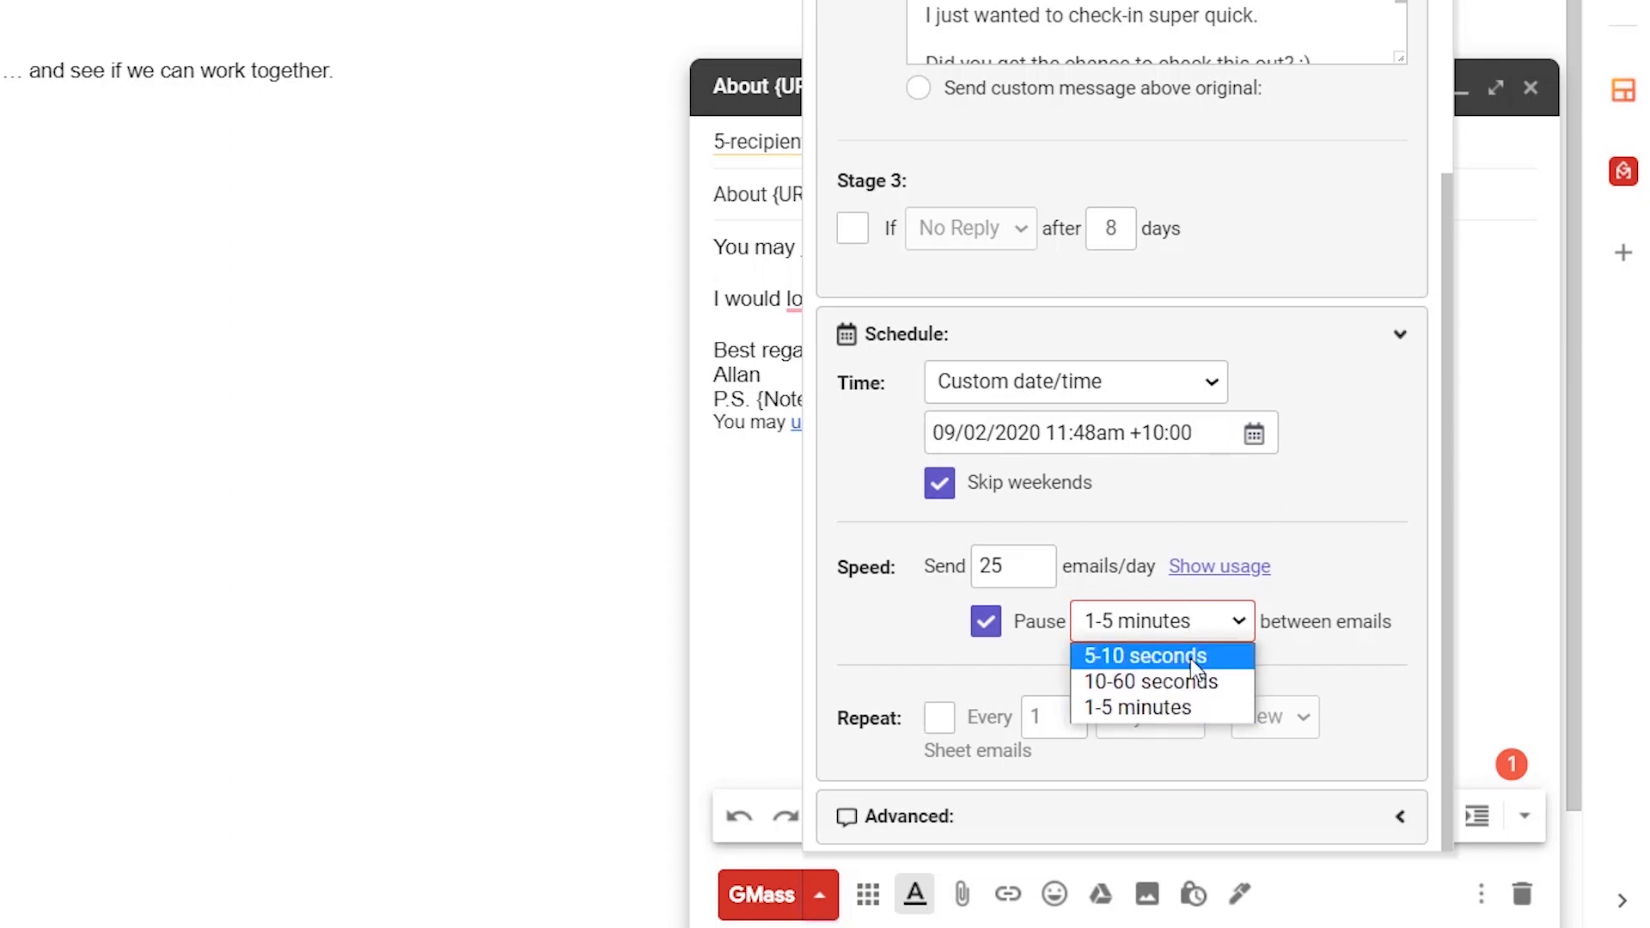
{"action": "left_click", "coordinate": [1196, 709]}
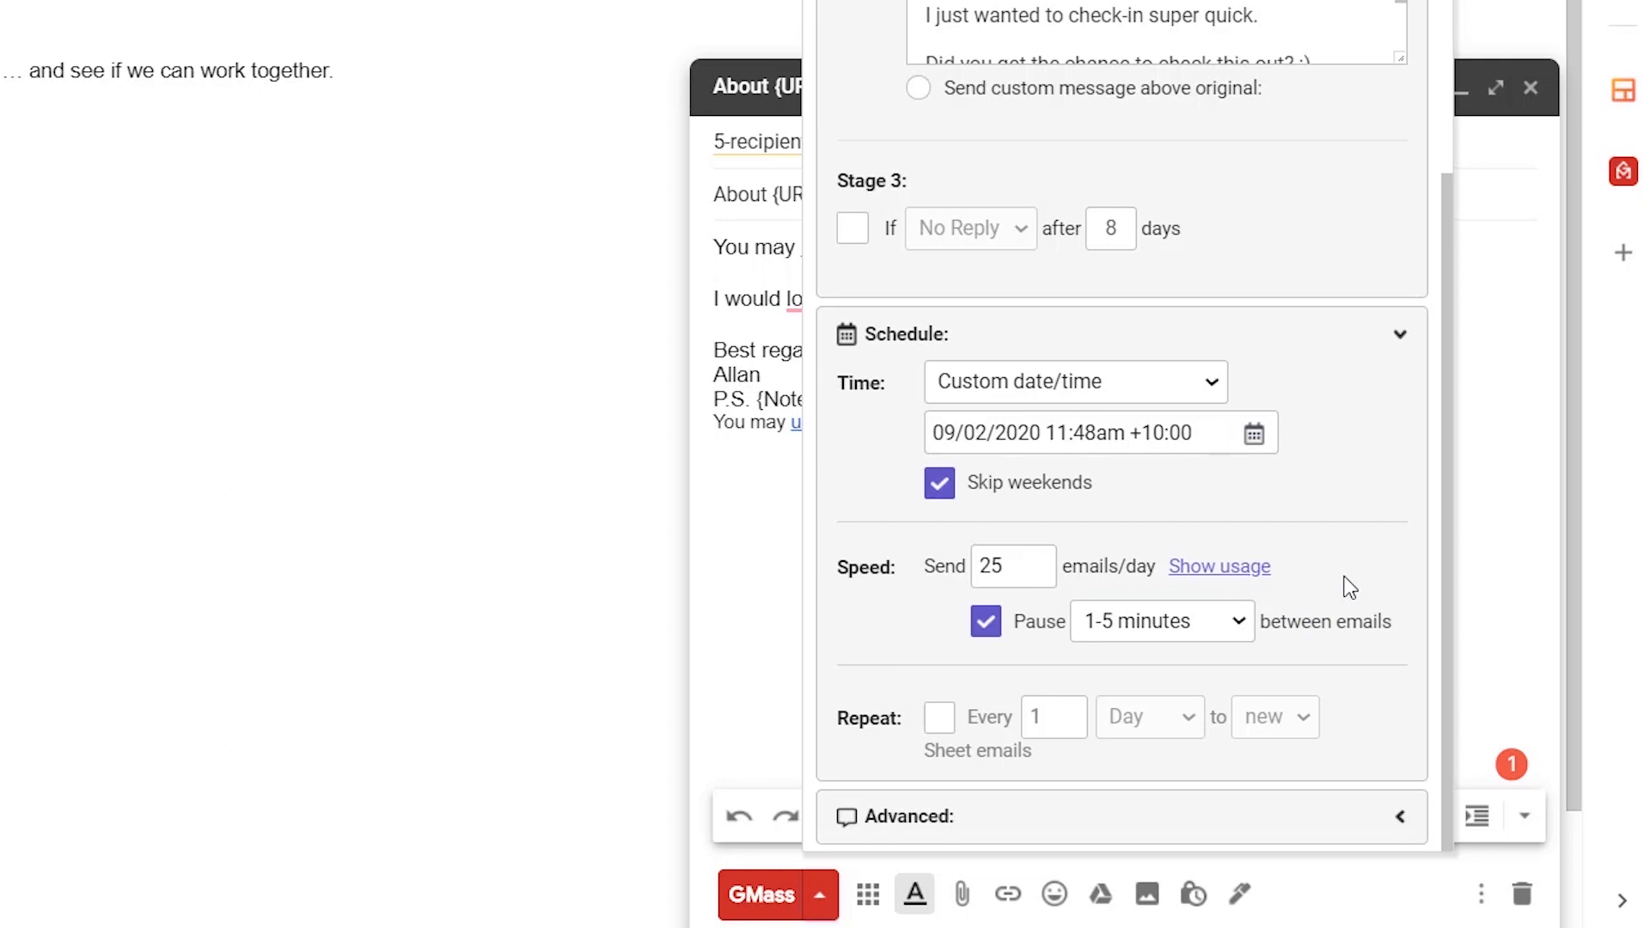
In the advanced campaign settings, keep sending as New messages and enable Verify emails before sending.
{"action": "left_click", "coordinate": [1164, 816]}
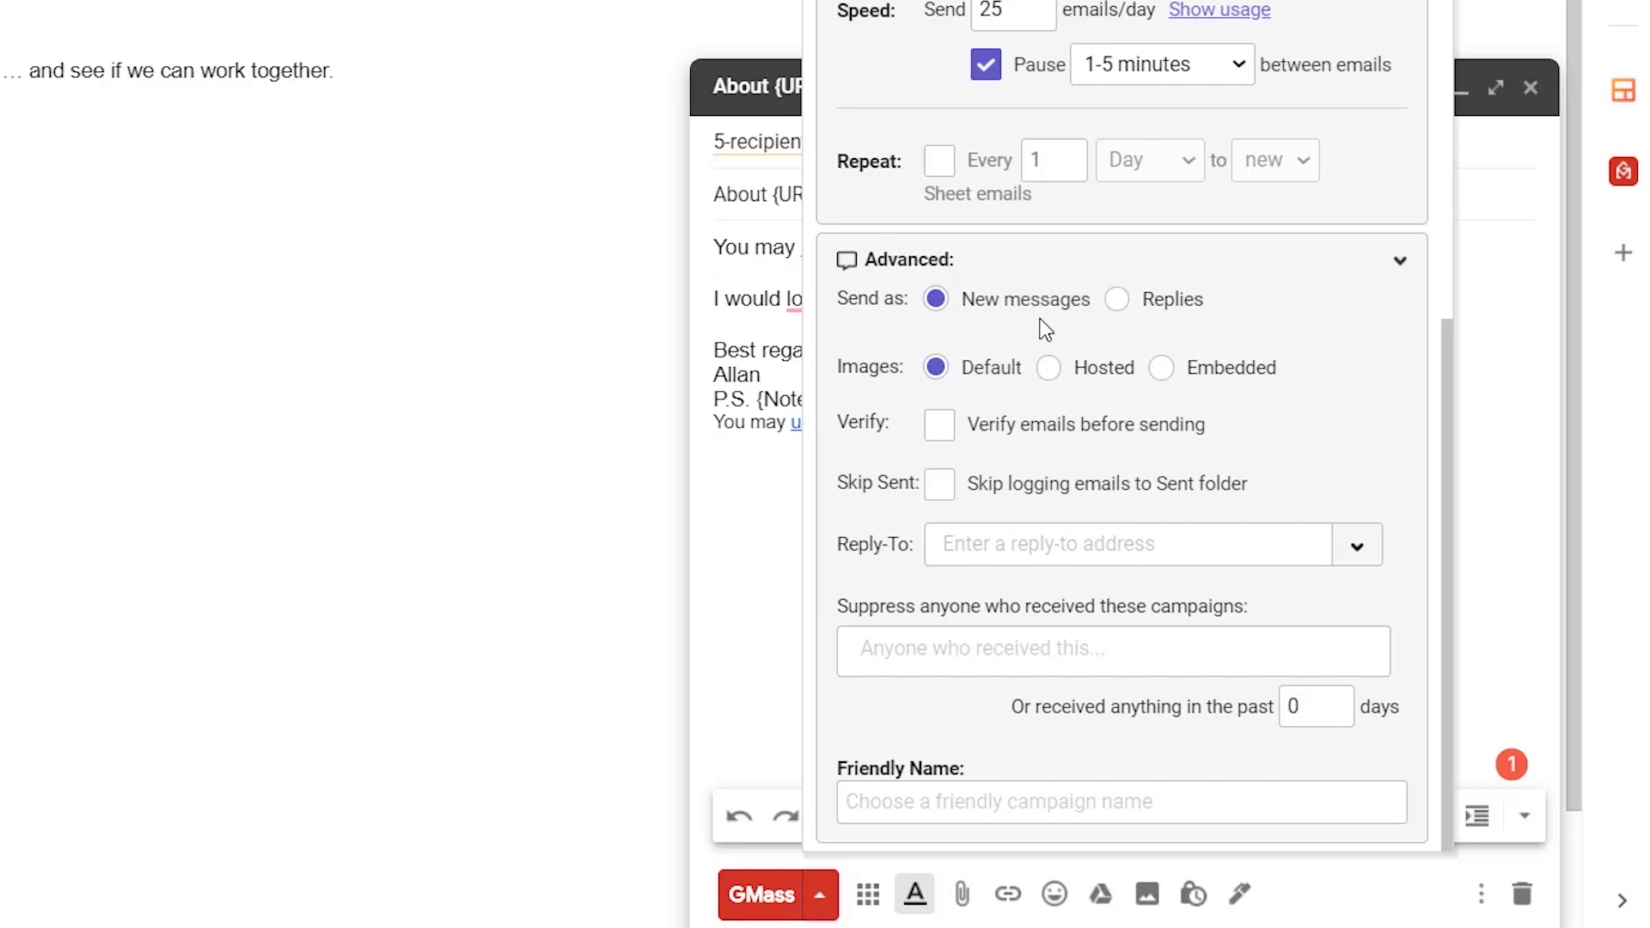
{"action": "left_click", "coordinate": [1118, 299]}
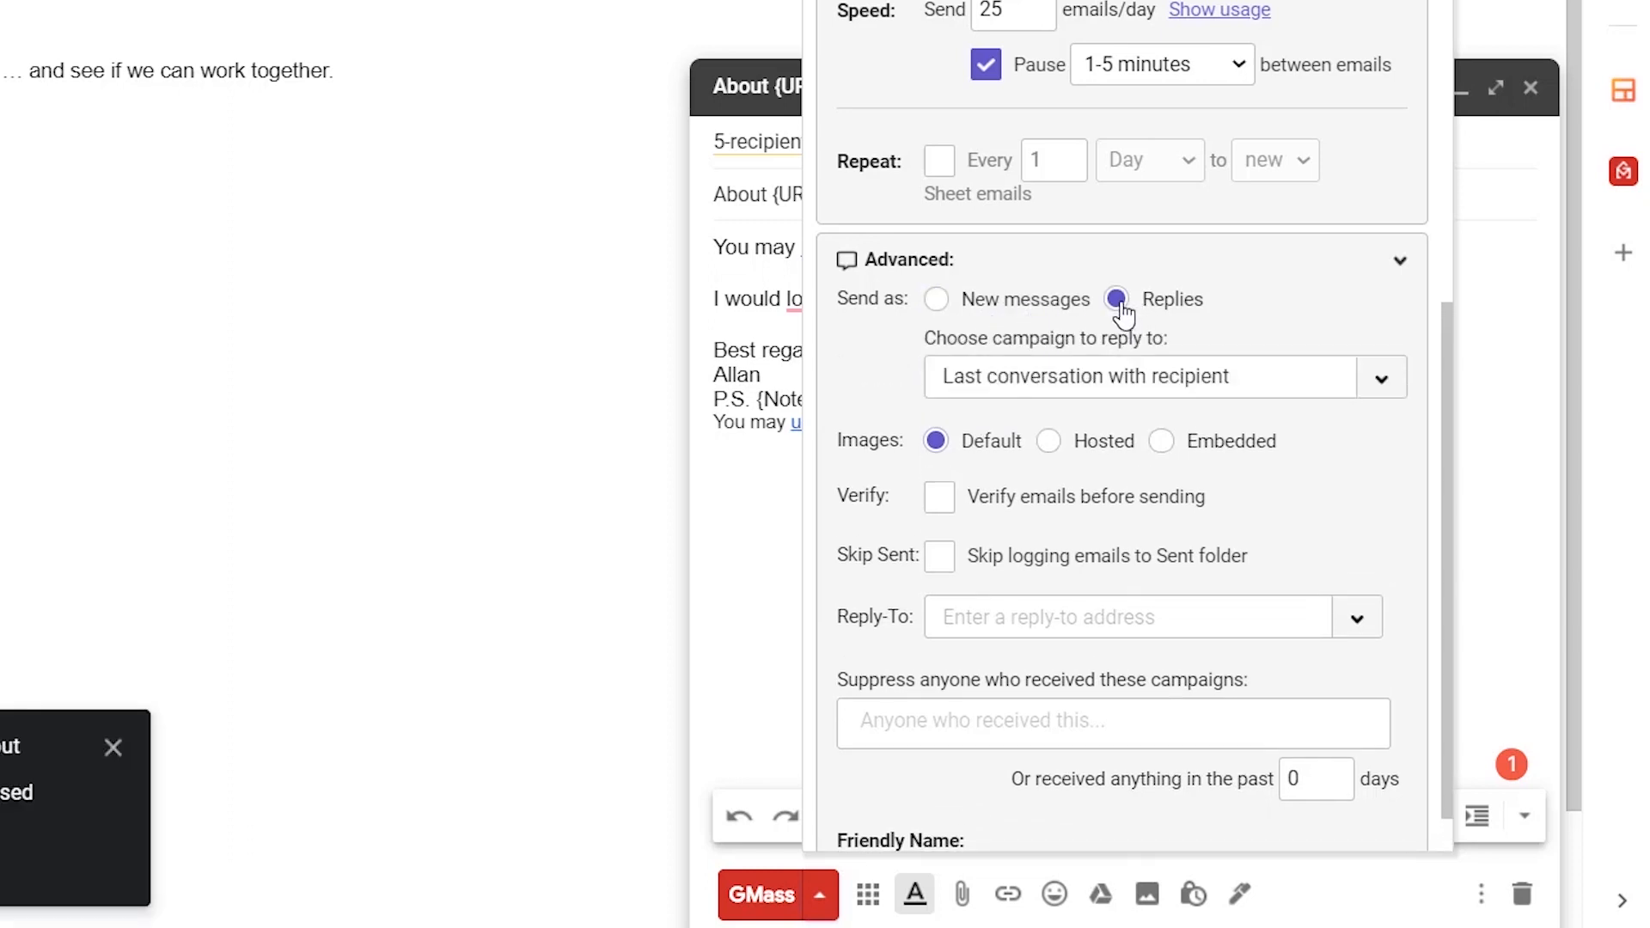
{"action": "left_click", "coordinate": [937, 300]}
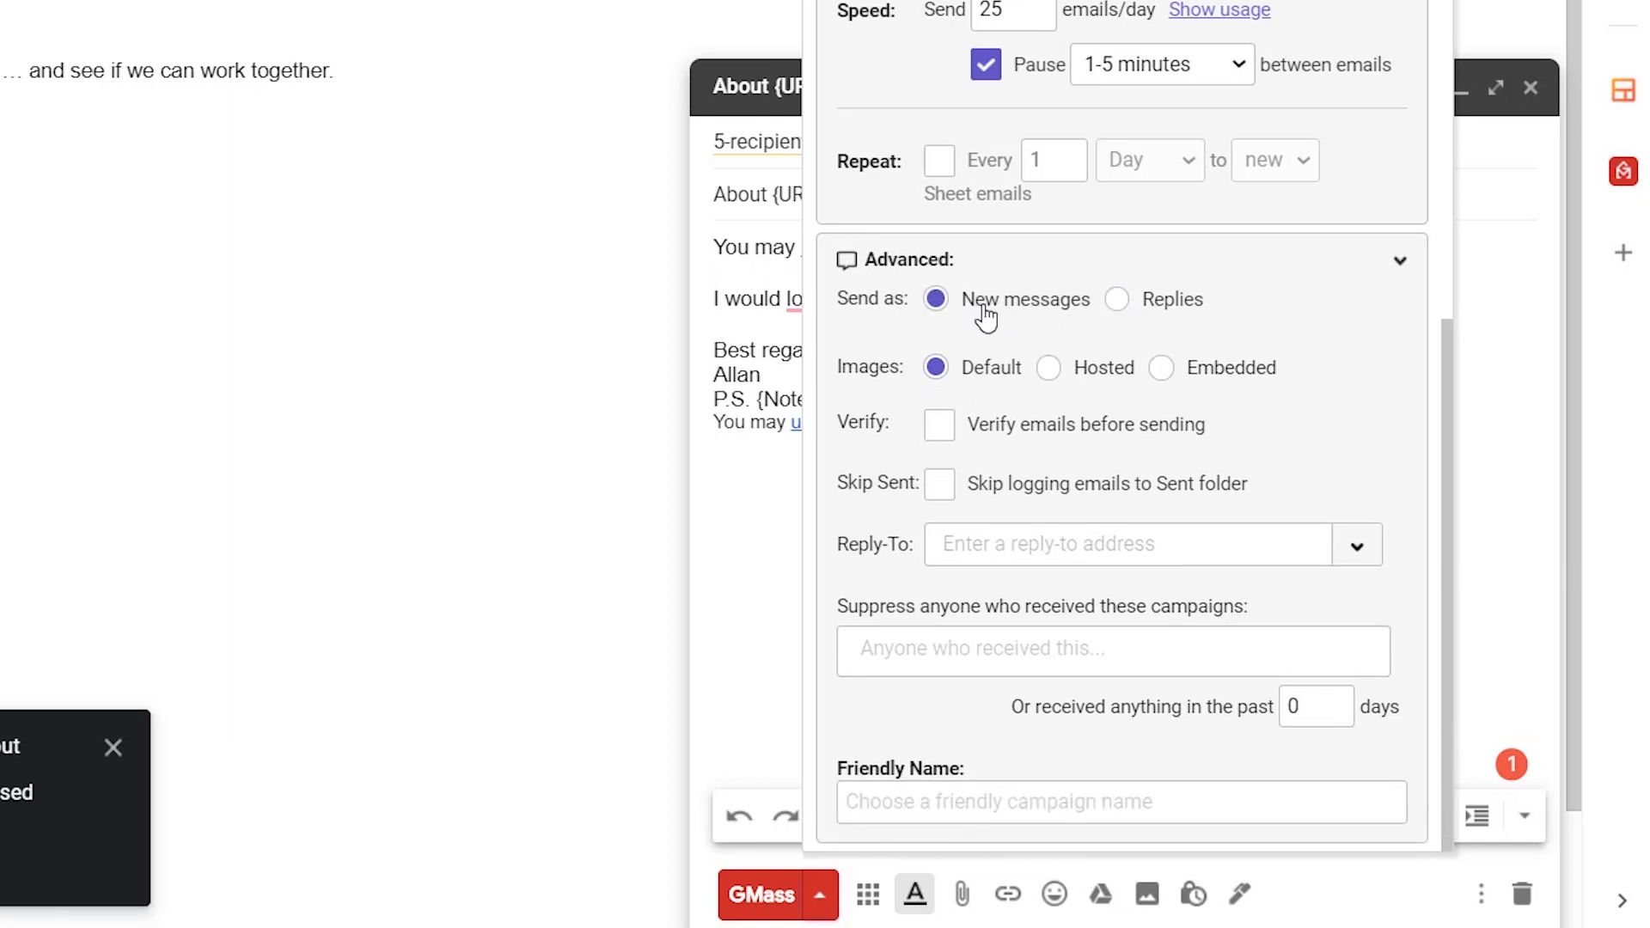
{"action": "left_click", "coordinate": [936, 430]}
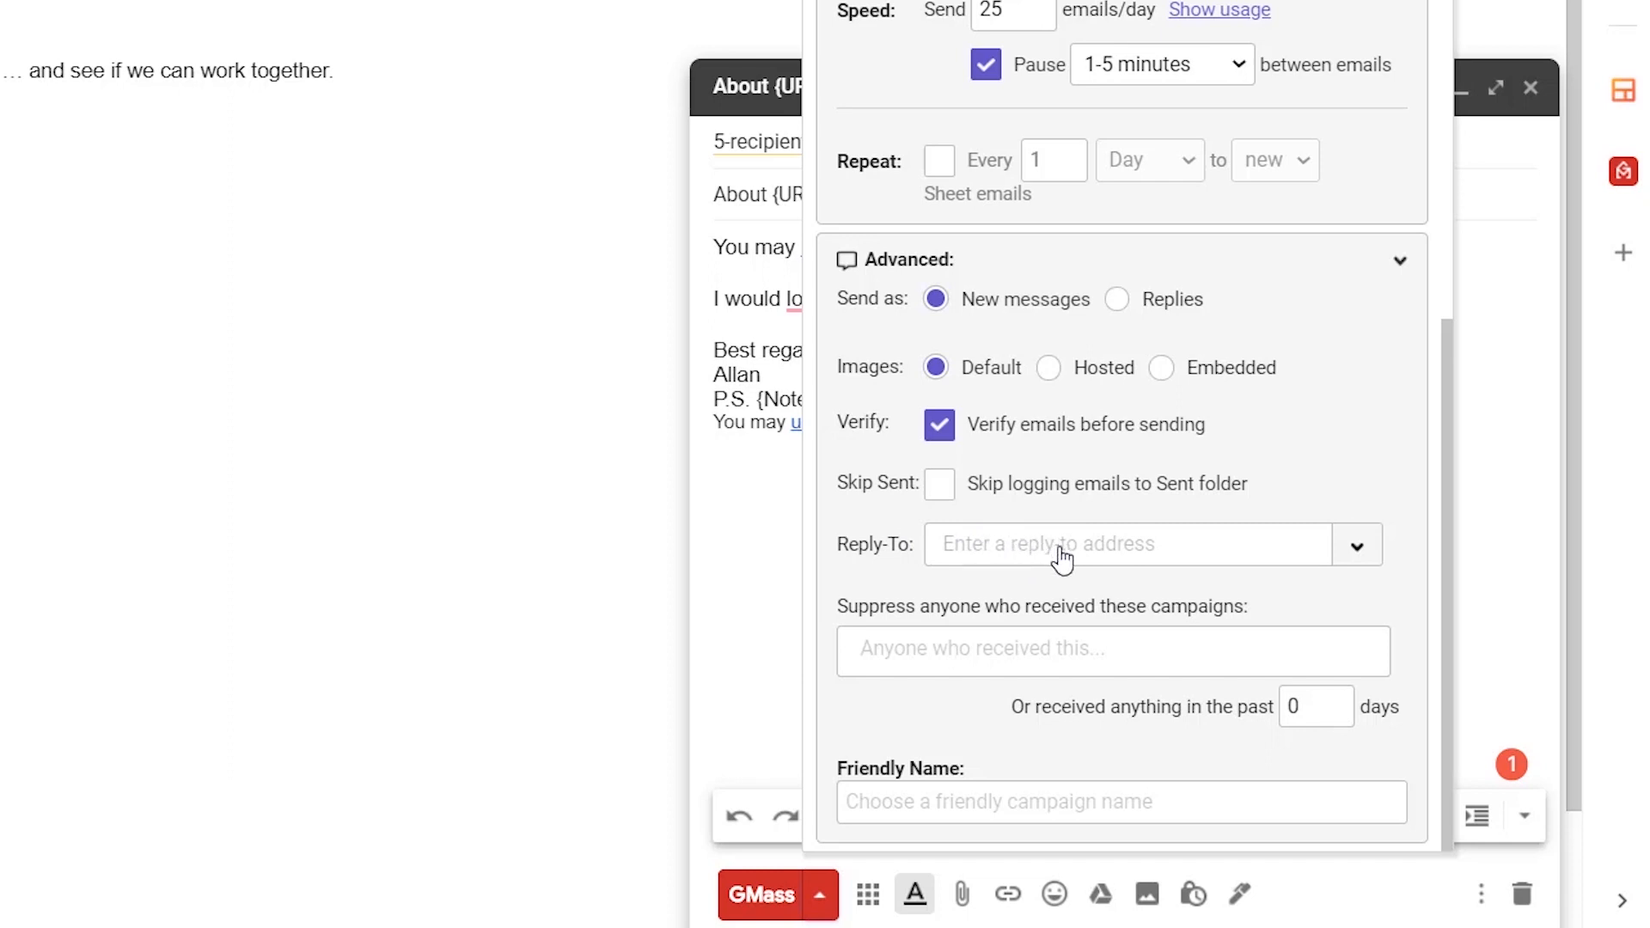
Suppress recipients of the 89-email "affiliate marketing website example" campaign, set the friendly name to "sample 1", and close the settings.
{"action": "left_click", "coordinate": [936, 643]}
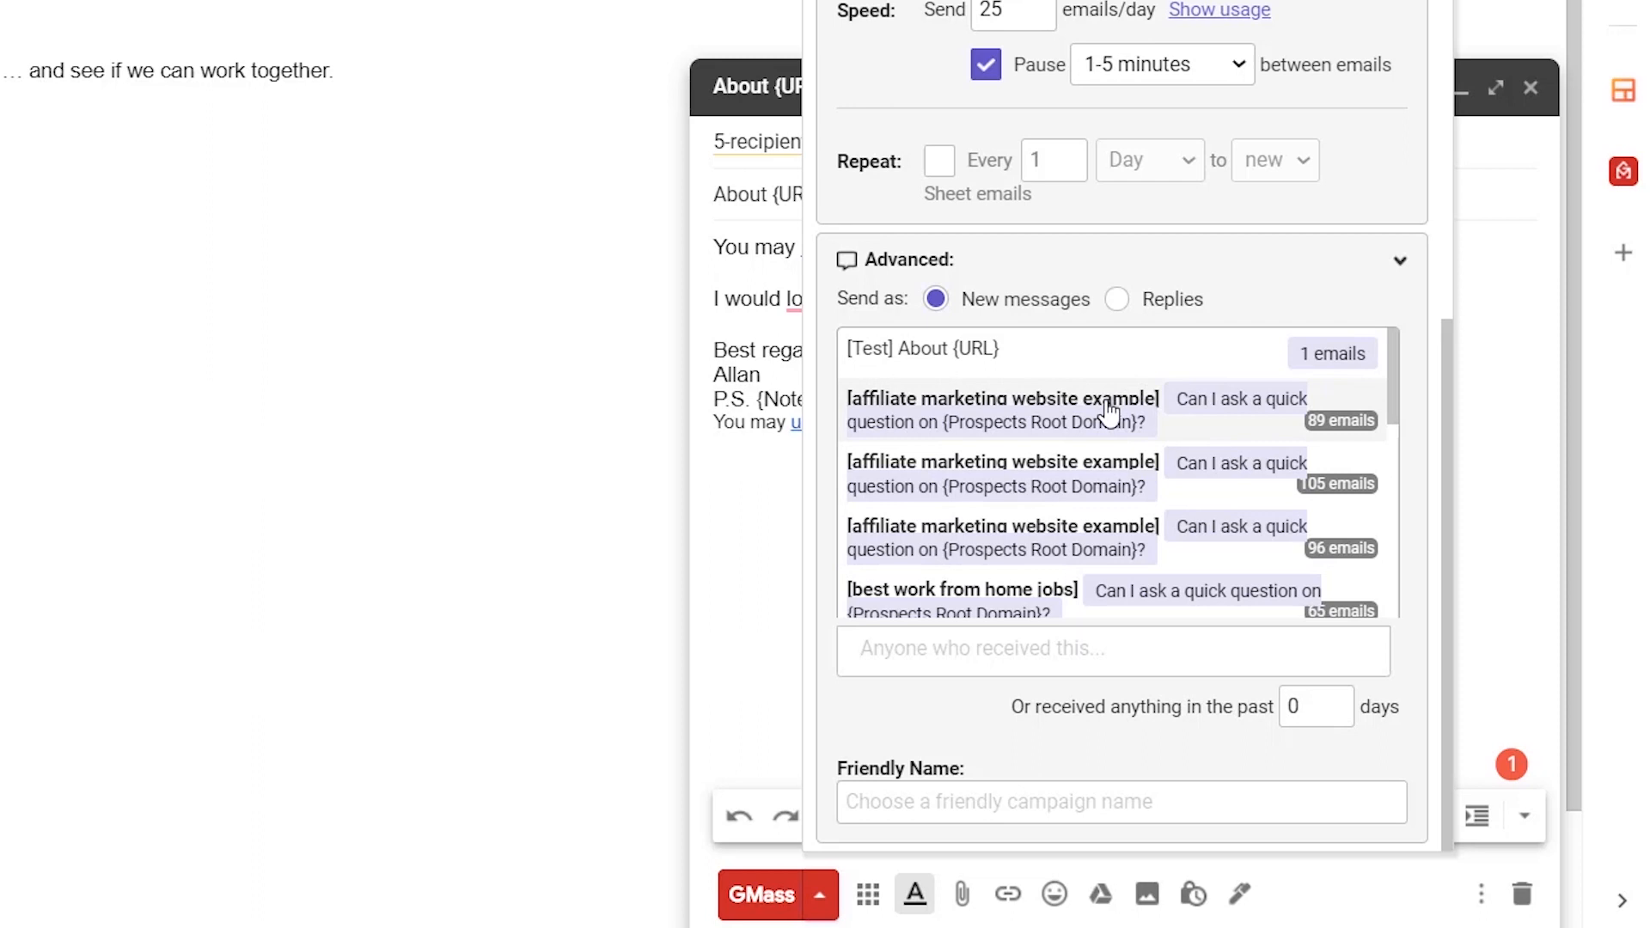
{"action": "left_click", "coordinate": [1045, 418]}
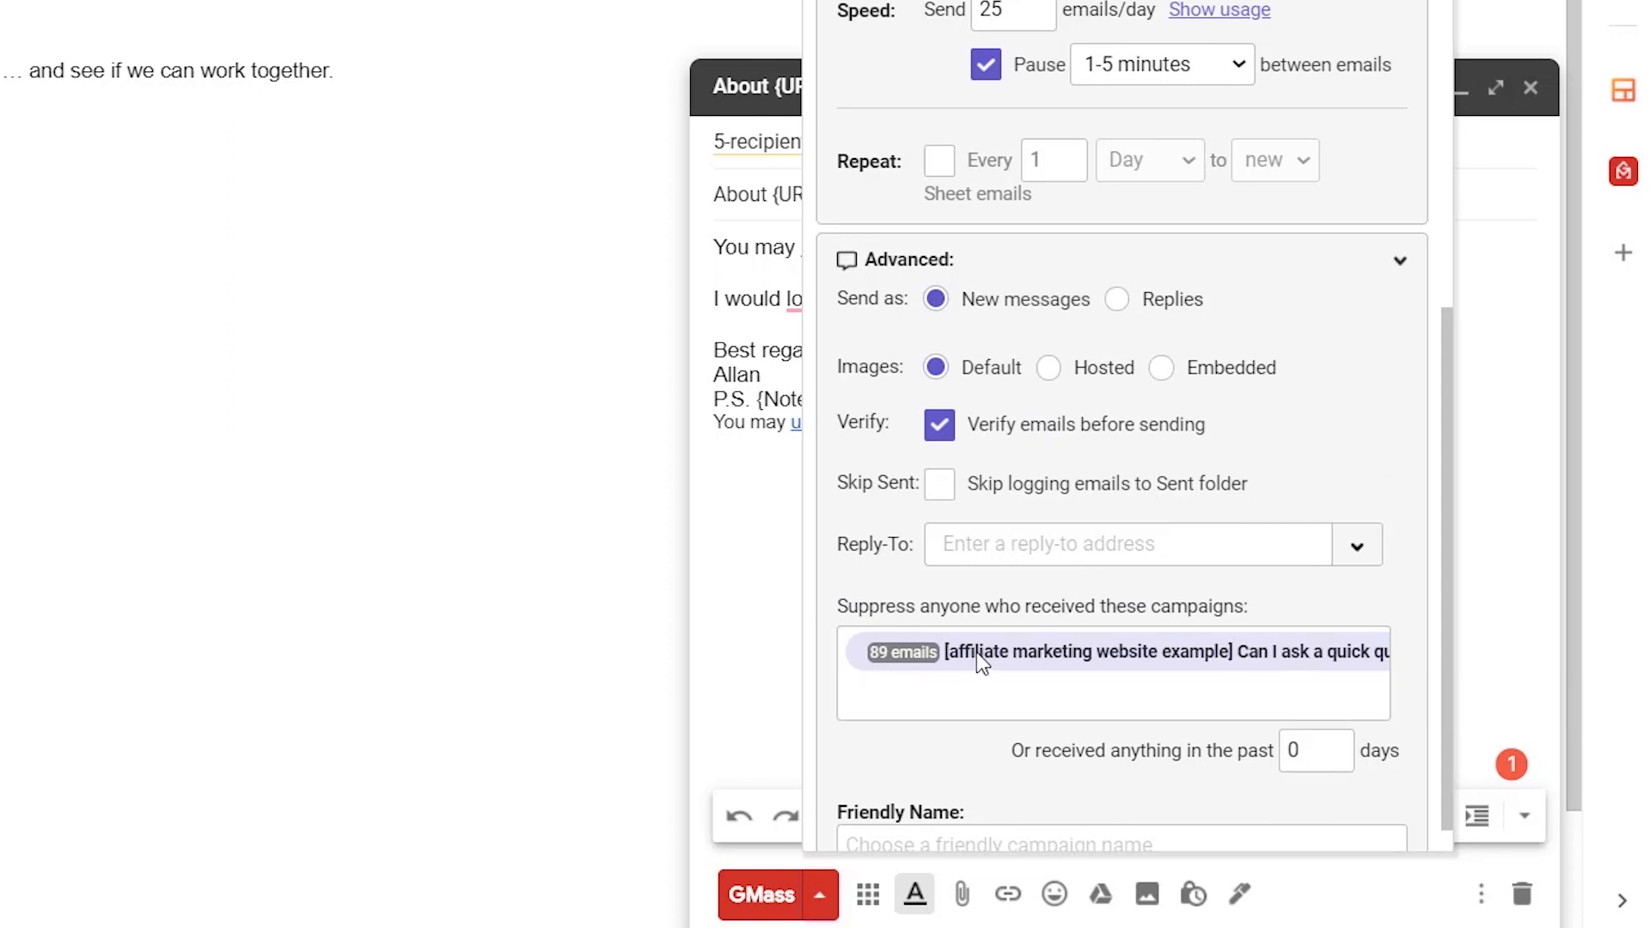
{"action": "scroll", "coordinate": [980, 659], "scroll_direction": "down", "scroll_amount": 1}
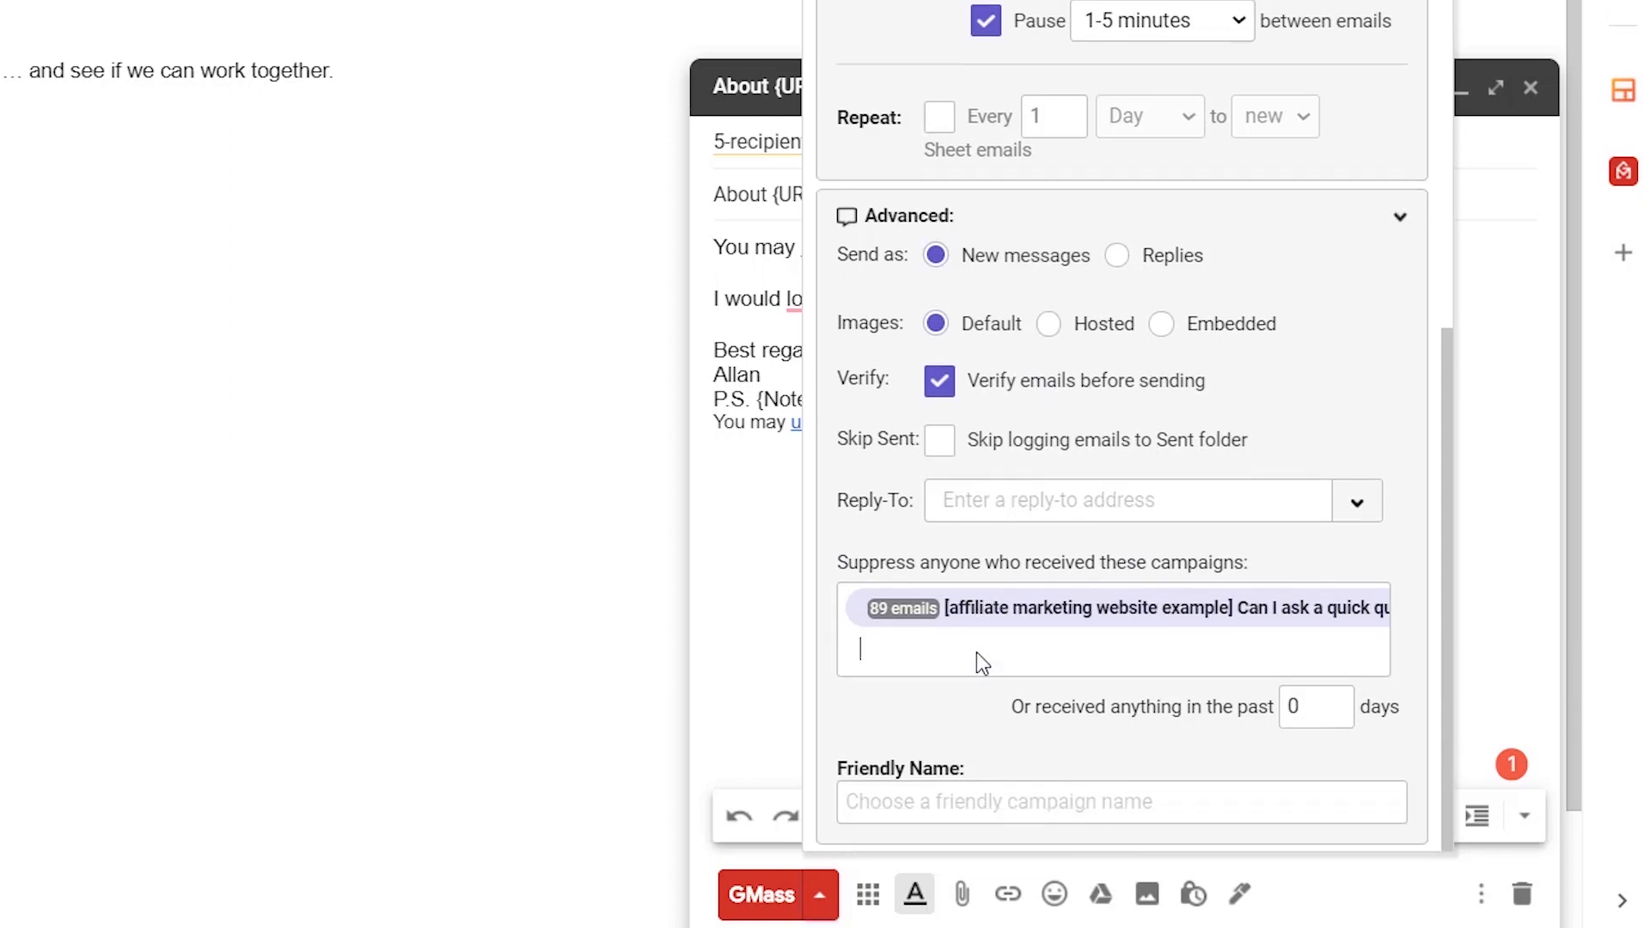
{"action": "left_click", "coordinate": [905, 796]}
{"action": "type", "text": "sample 1"}
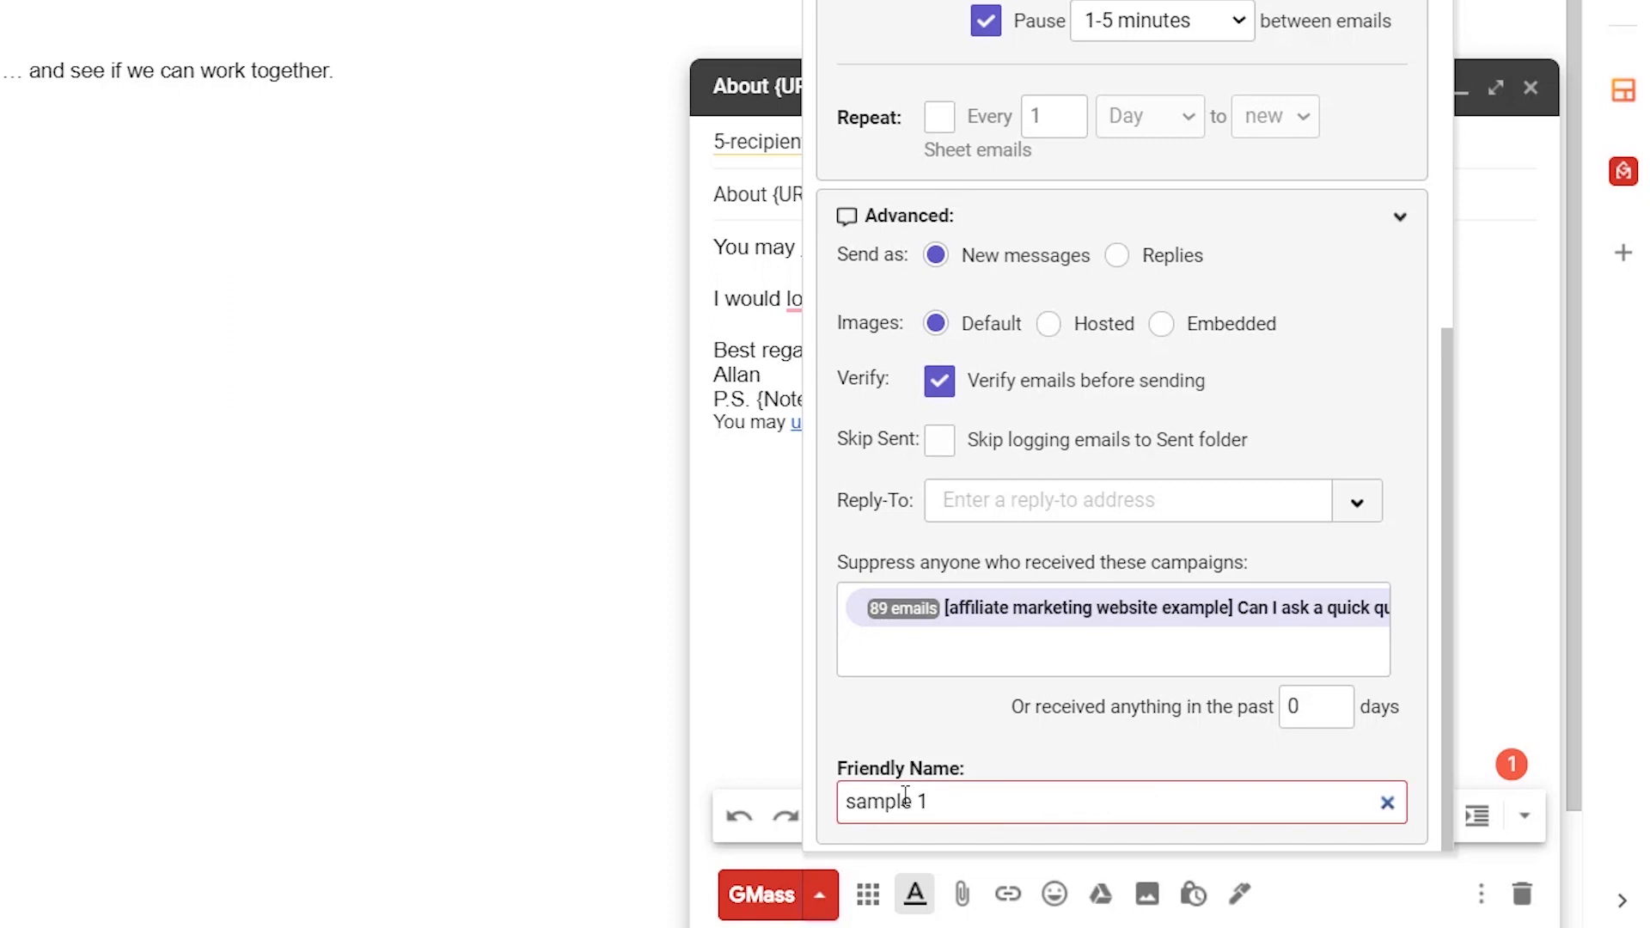
{"action": "left_click", "coordinate": [896, 714]}
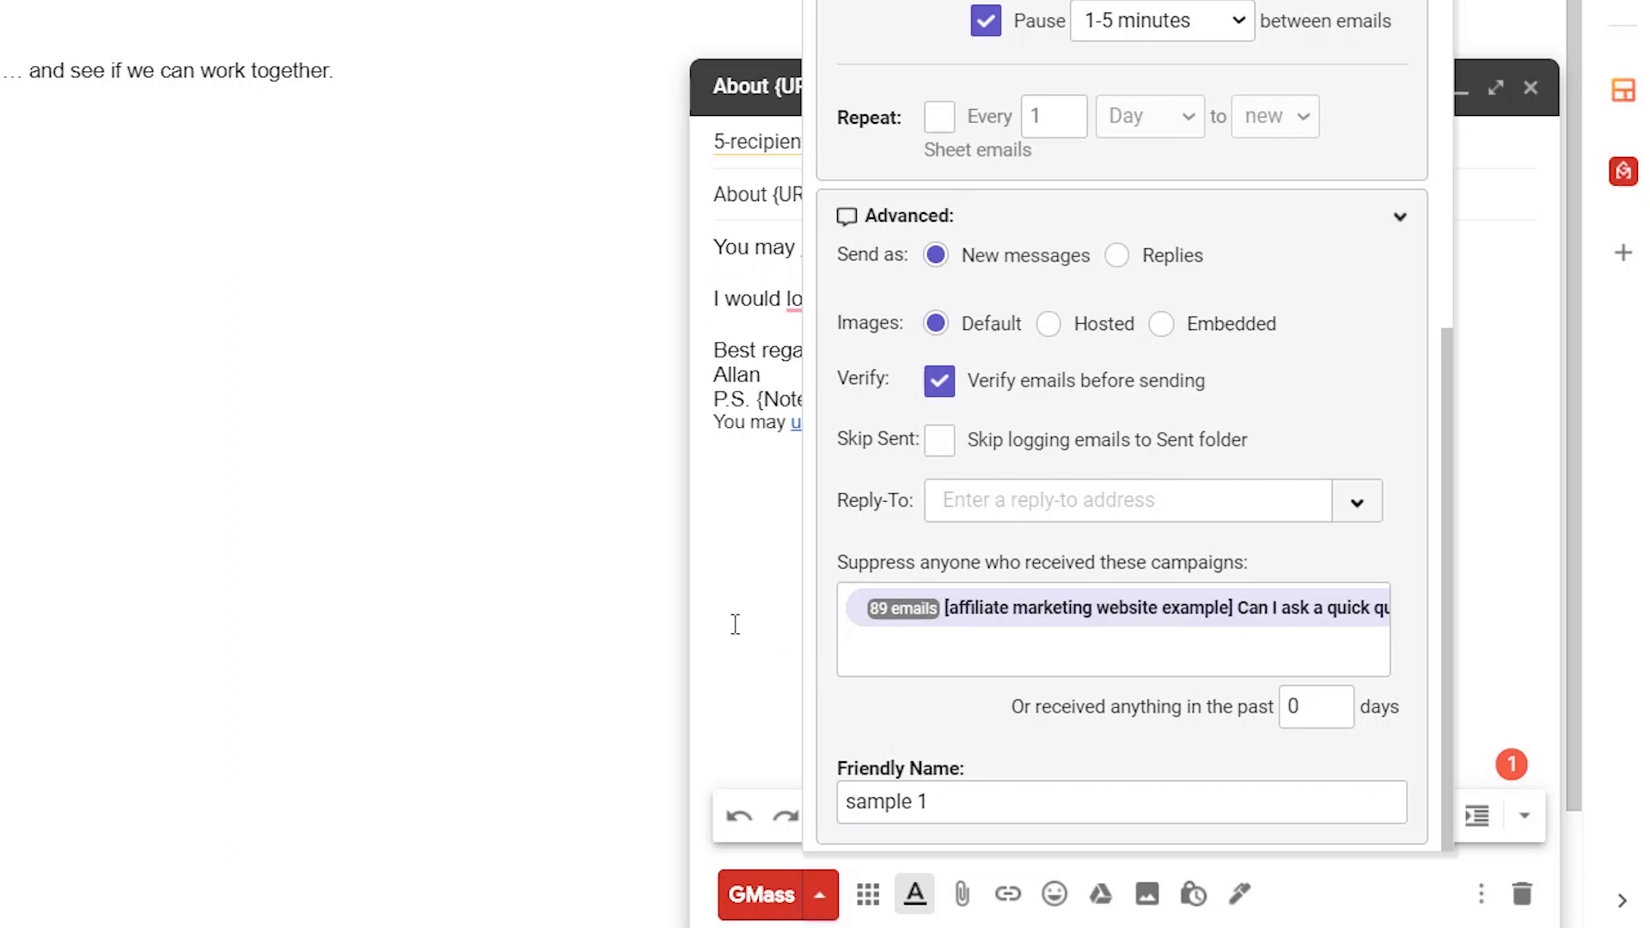
{"action": "left_click", "coordinate": [758, 504]}
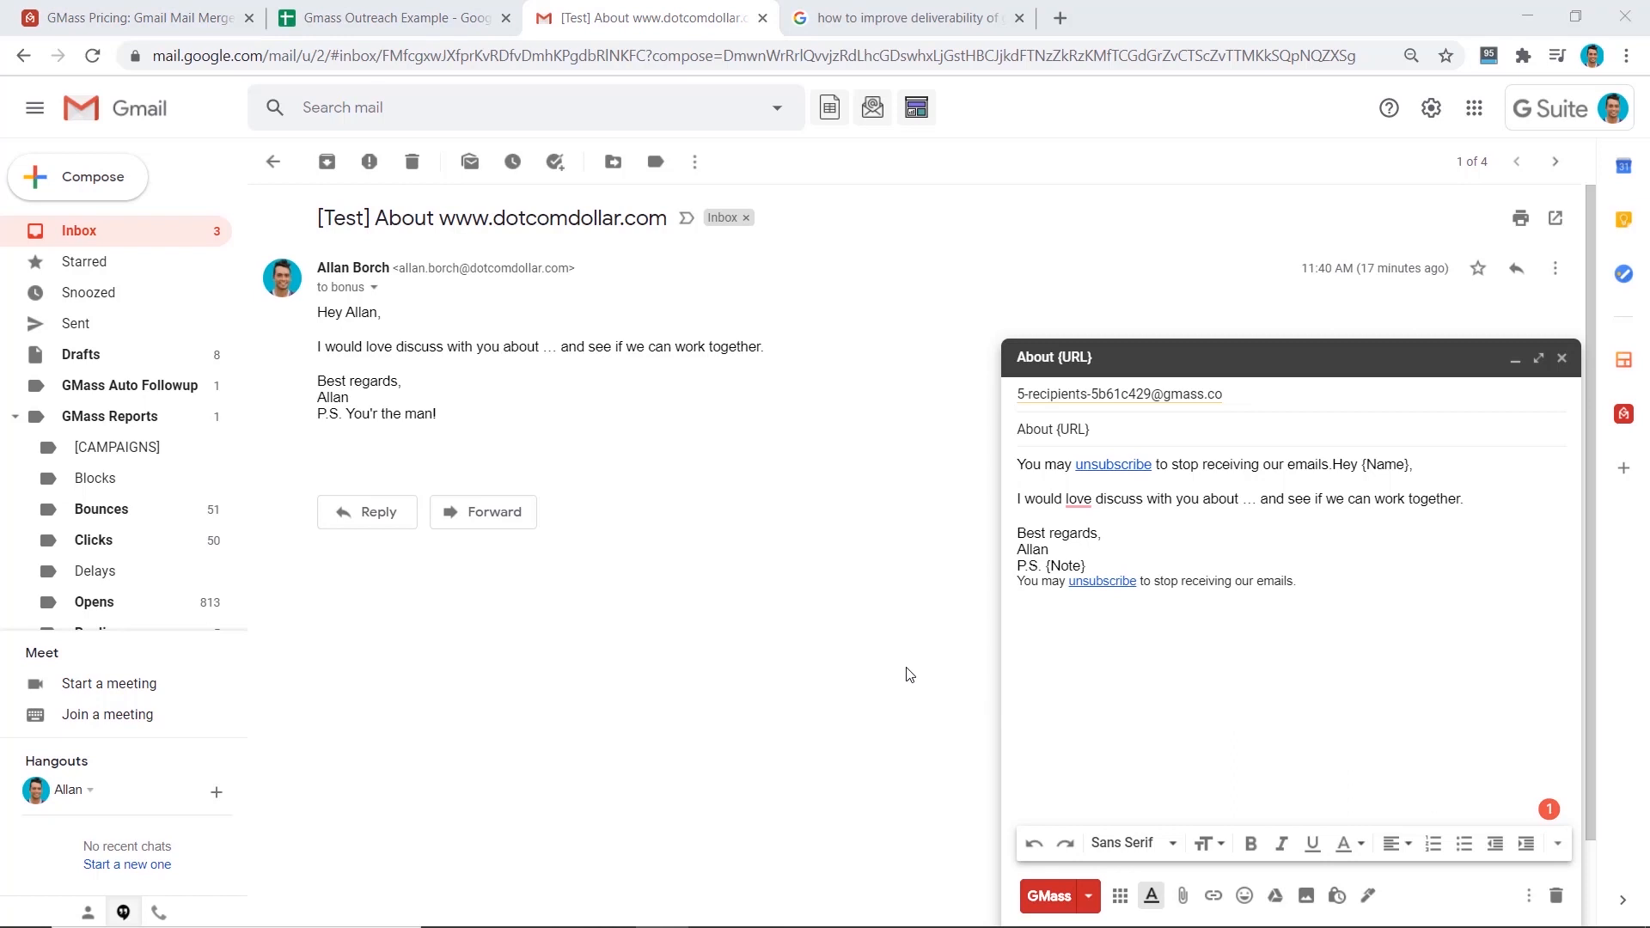
Open the "[Test] About {URL}" campaign report under the GMass Reports [CAMPAIGNS] label.
{"action": "left_click", "coordinate": [122, 448]}
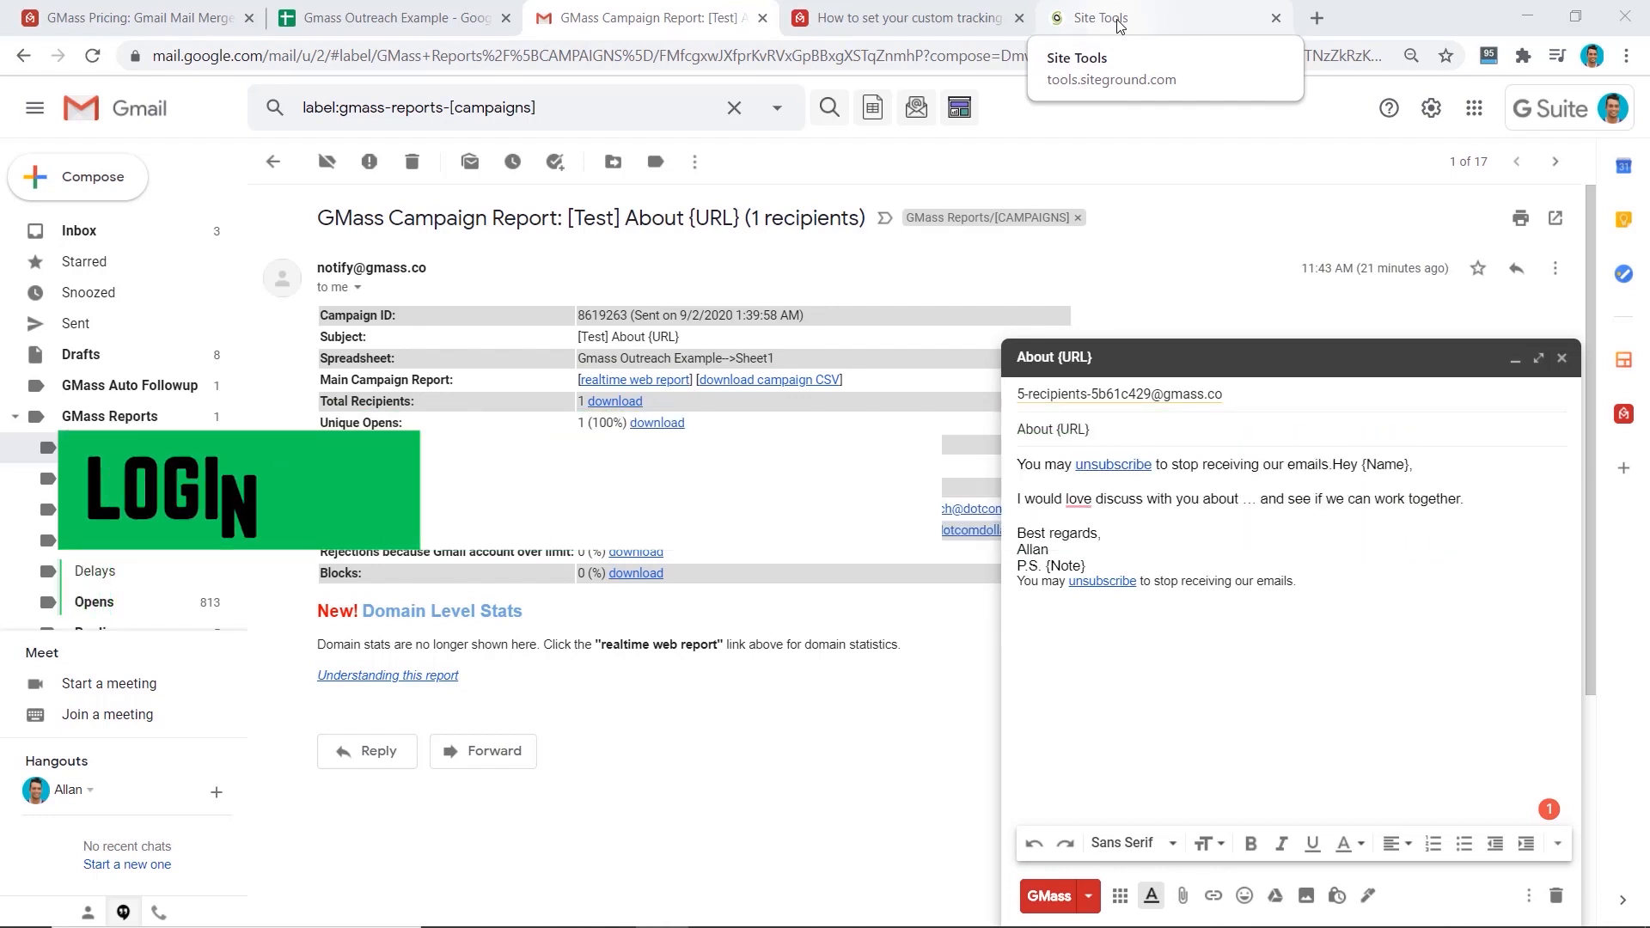
Switch to SiteGround's DNS Zone Editor and fill in a new CNAME record named "email" that resolves to x.gmtrack.net.
{"action": "left_click", "coordinate": [1109, 18]}
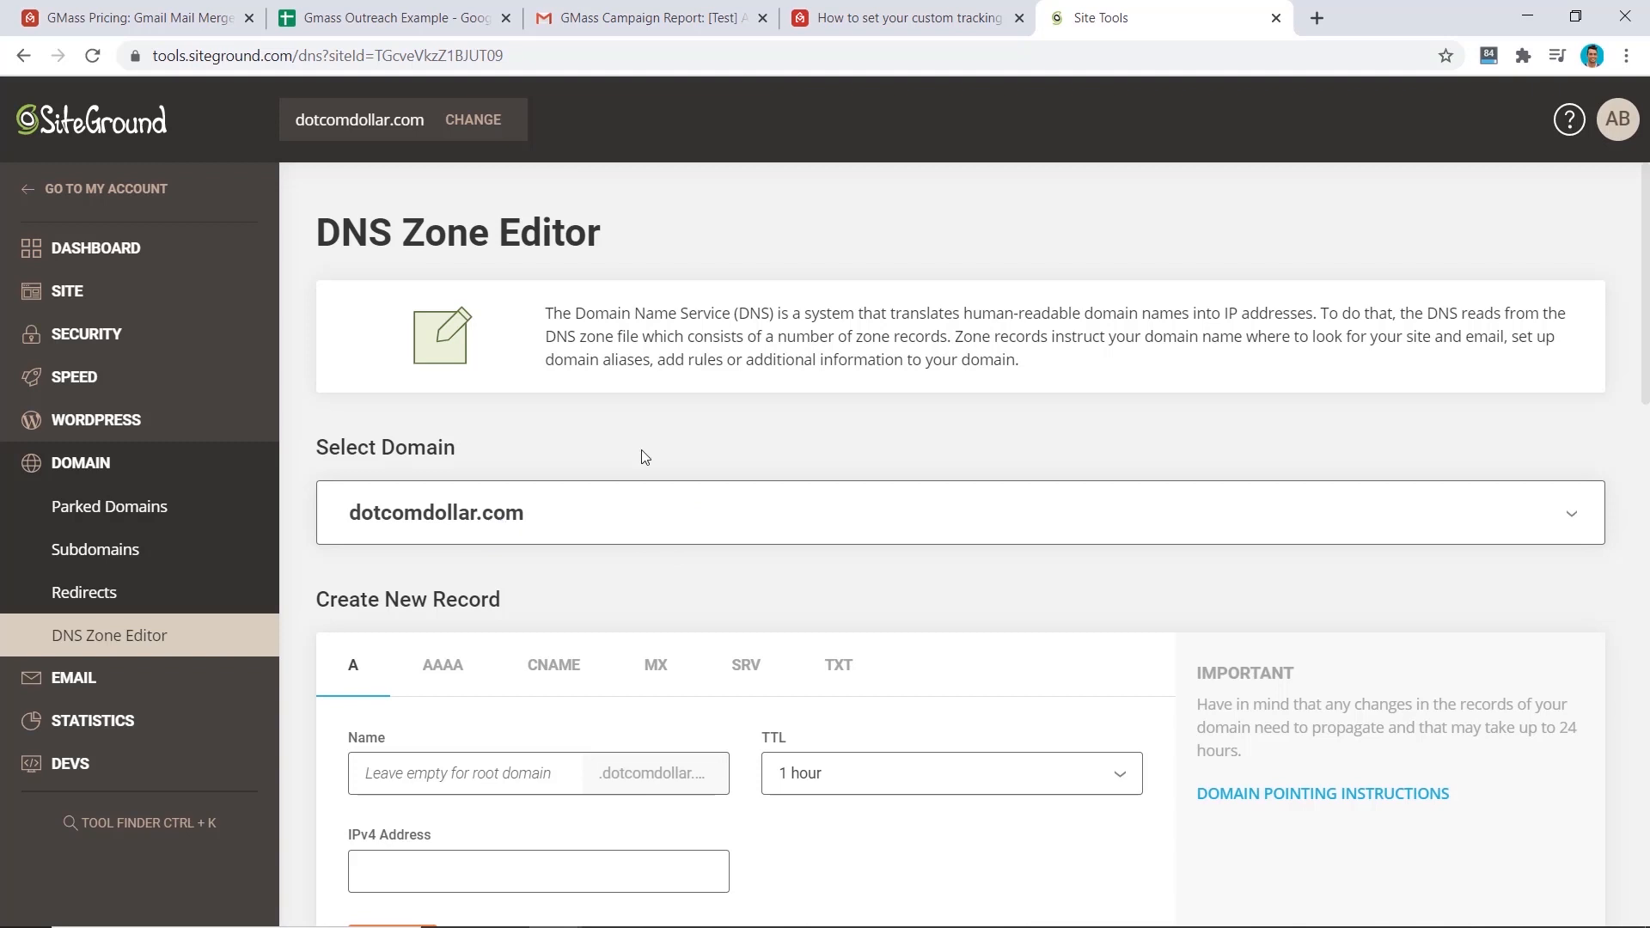
{"action": "scroll", "coordinate": [674, 455], "scroll_direction": "down", "scroll_amount": 3}
{"action": "left_click", "coordinate": [554, 420]}
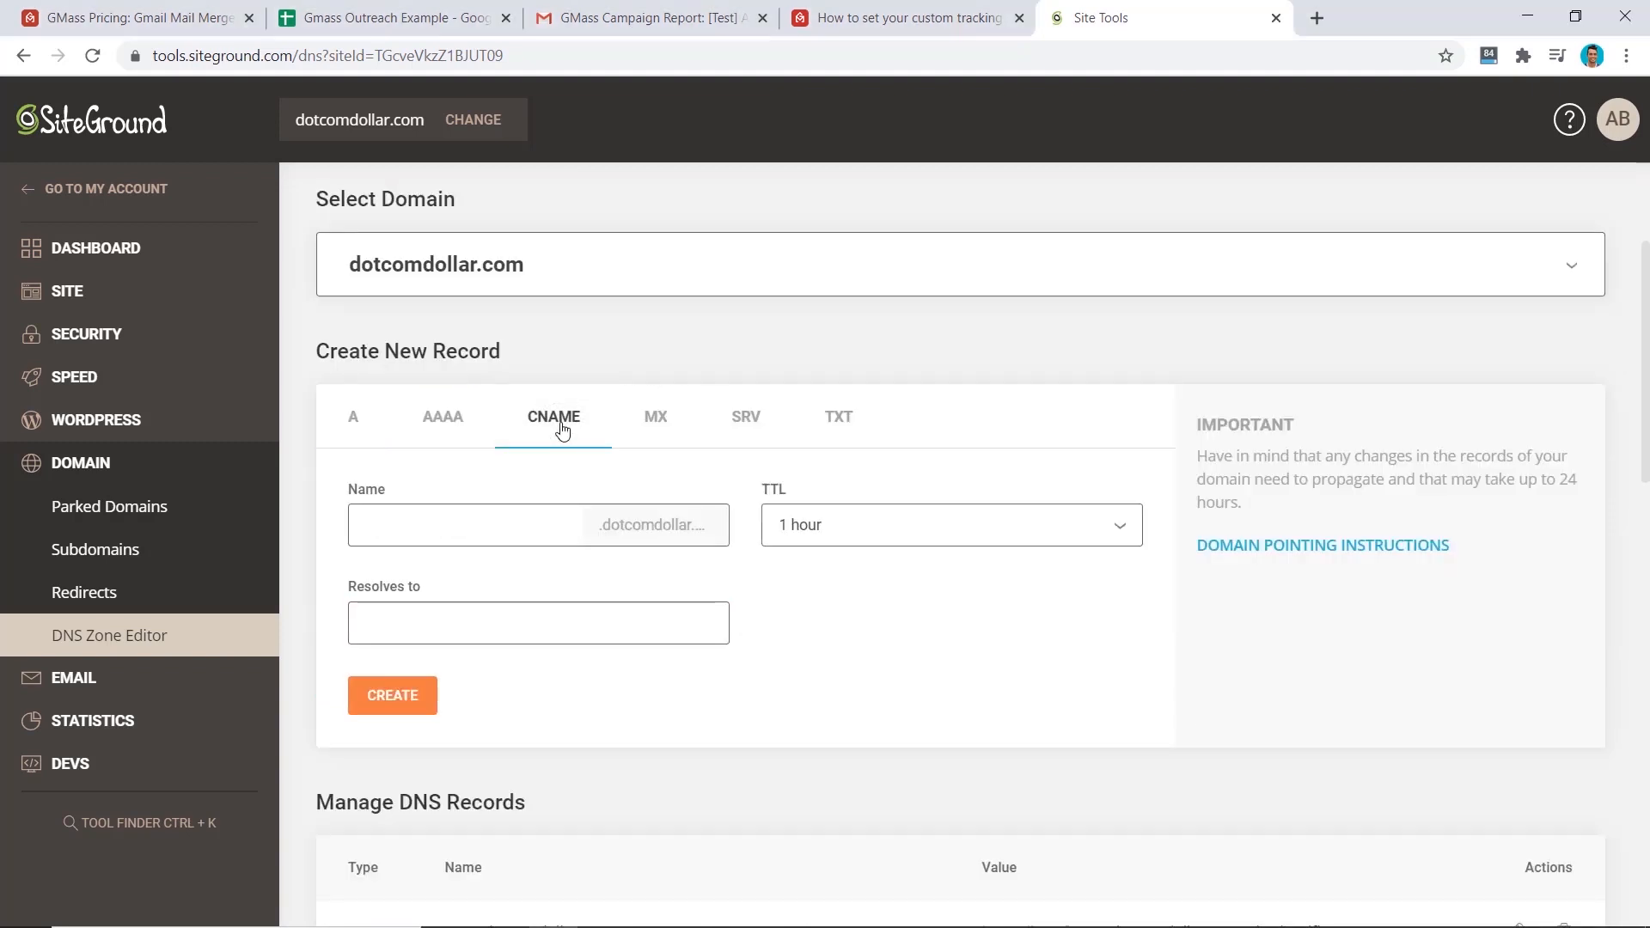
{"action": "left_click", "coordinate": [427, 516]}
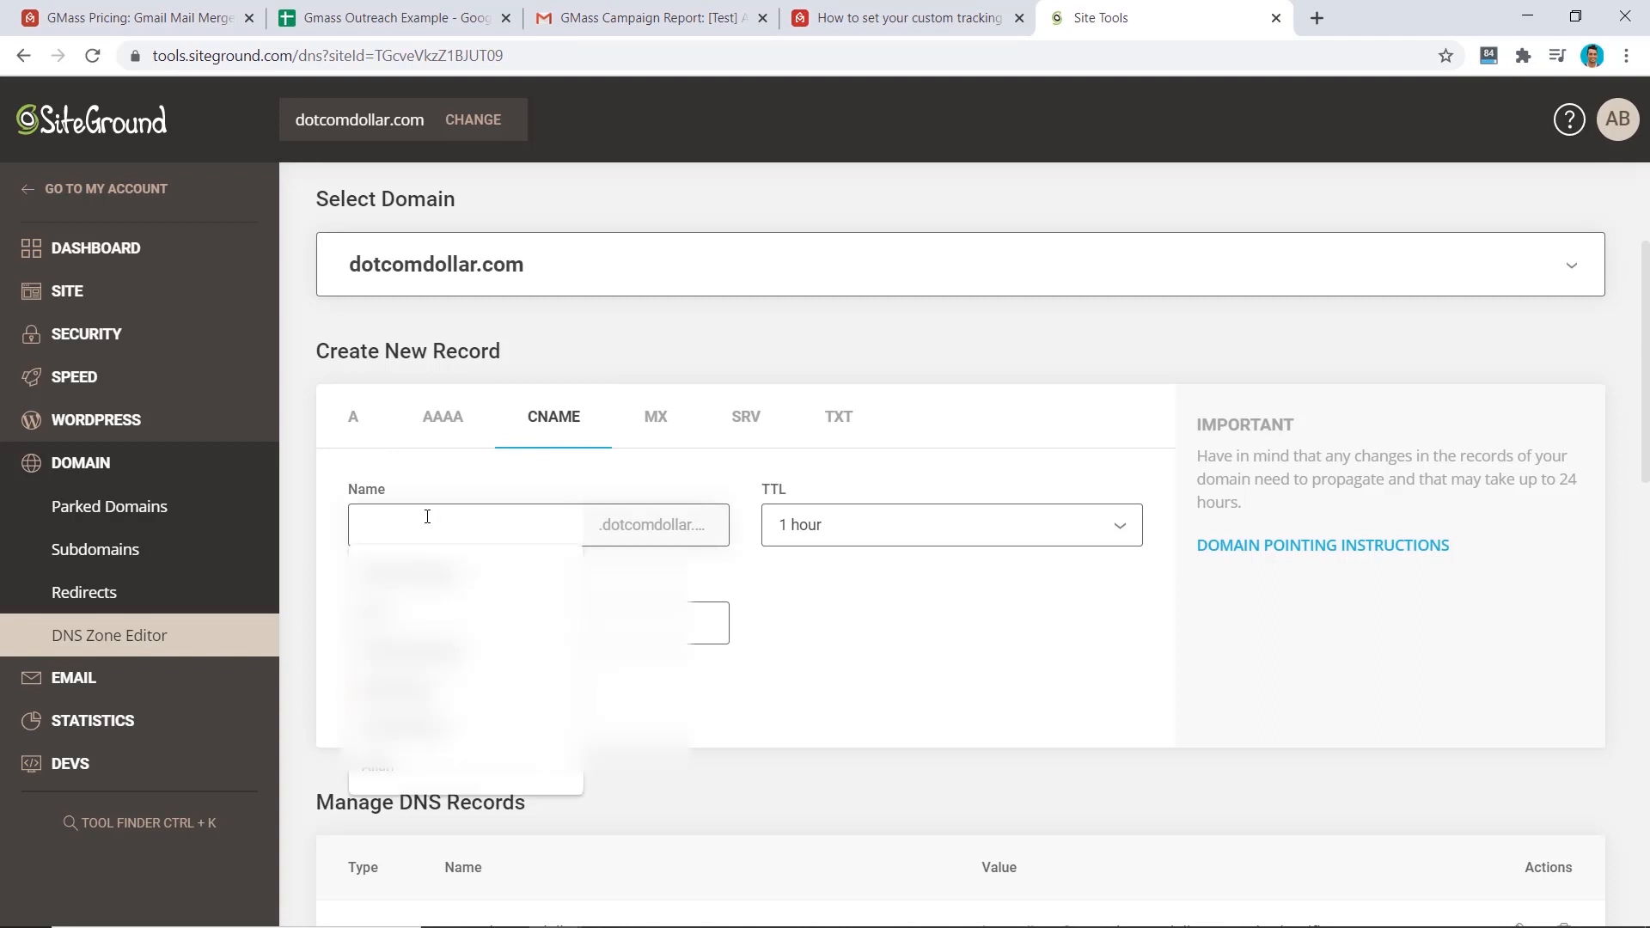
{"action": "type", "text": "email"}
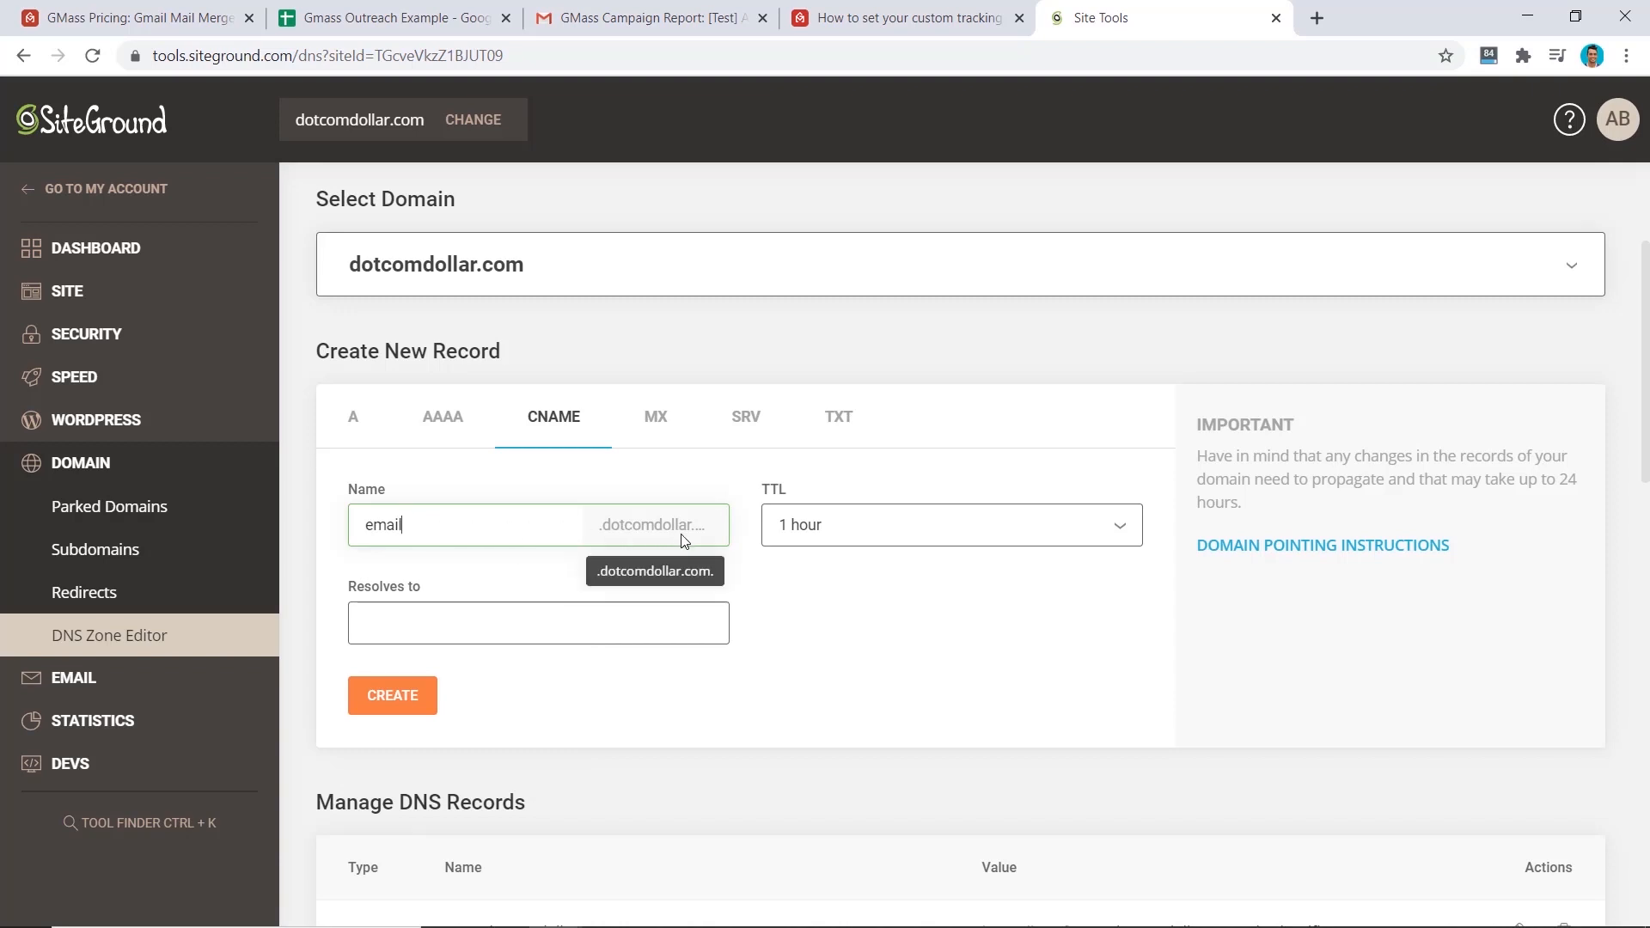
{"action": "left_click", "coordinate": [399, 614]}
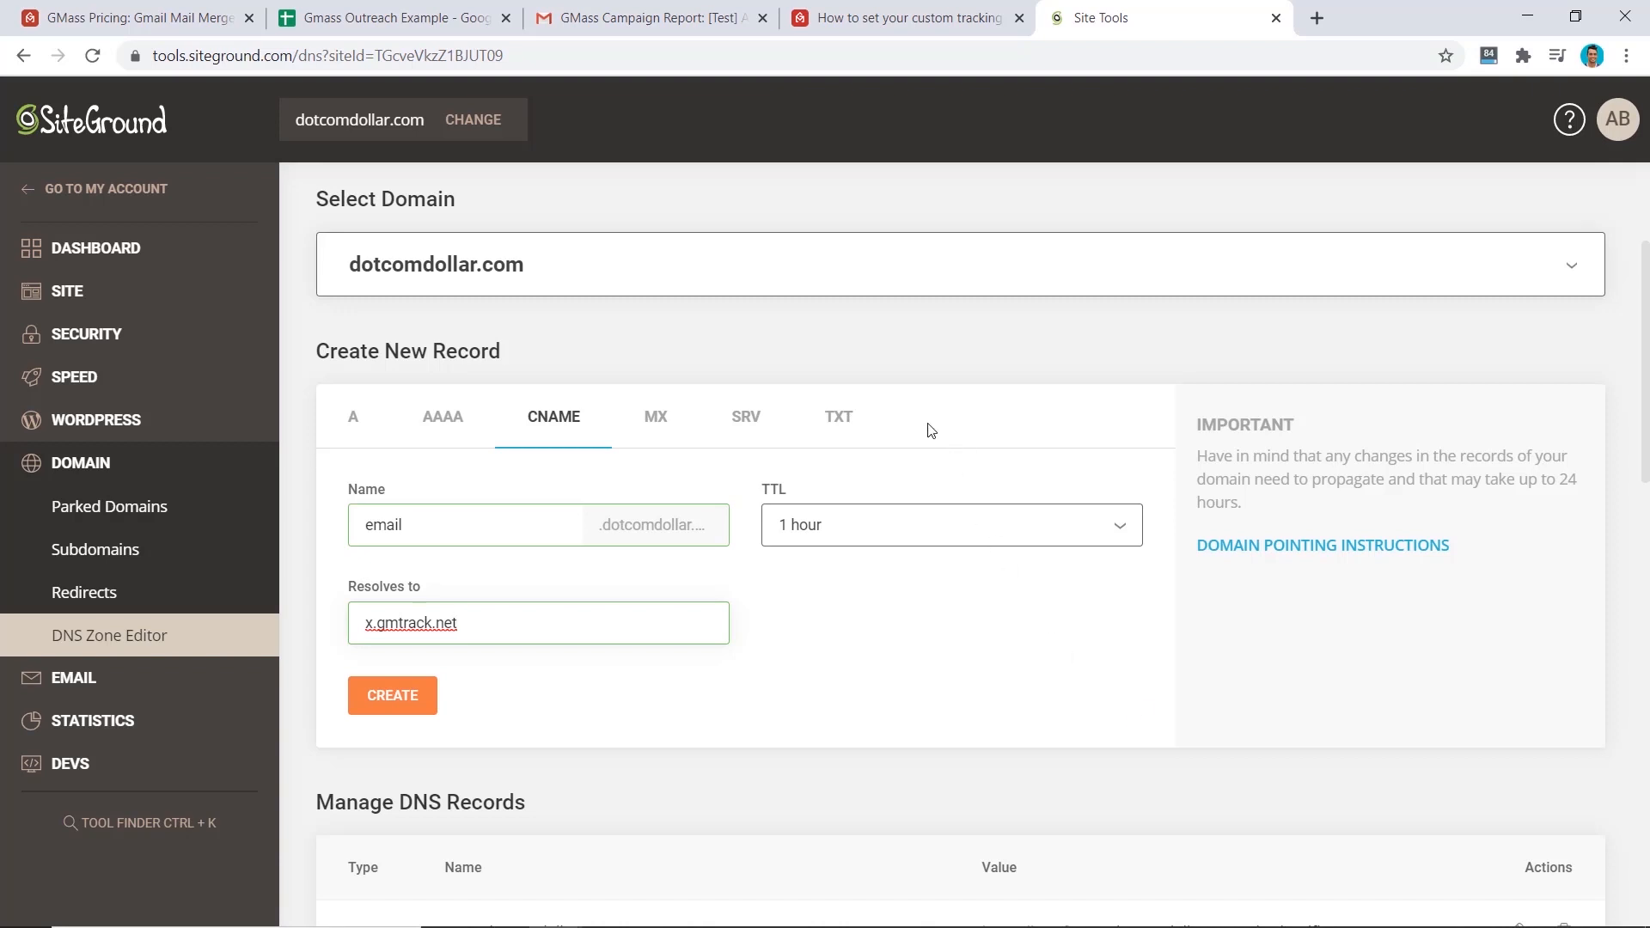
Switch to Gmail and compose a new message to GMass's tracking domain address with the subject "email.dotcomdollar.com".
{"action": "left_click", "coordinate": [670, 25]}
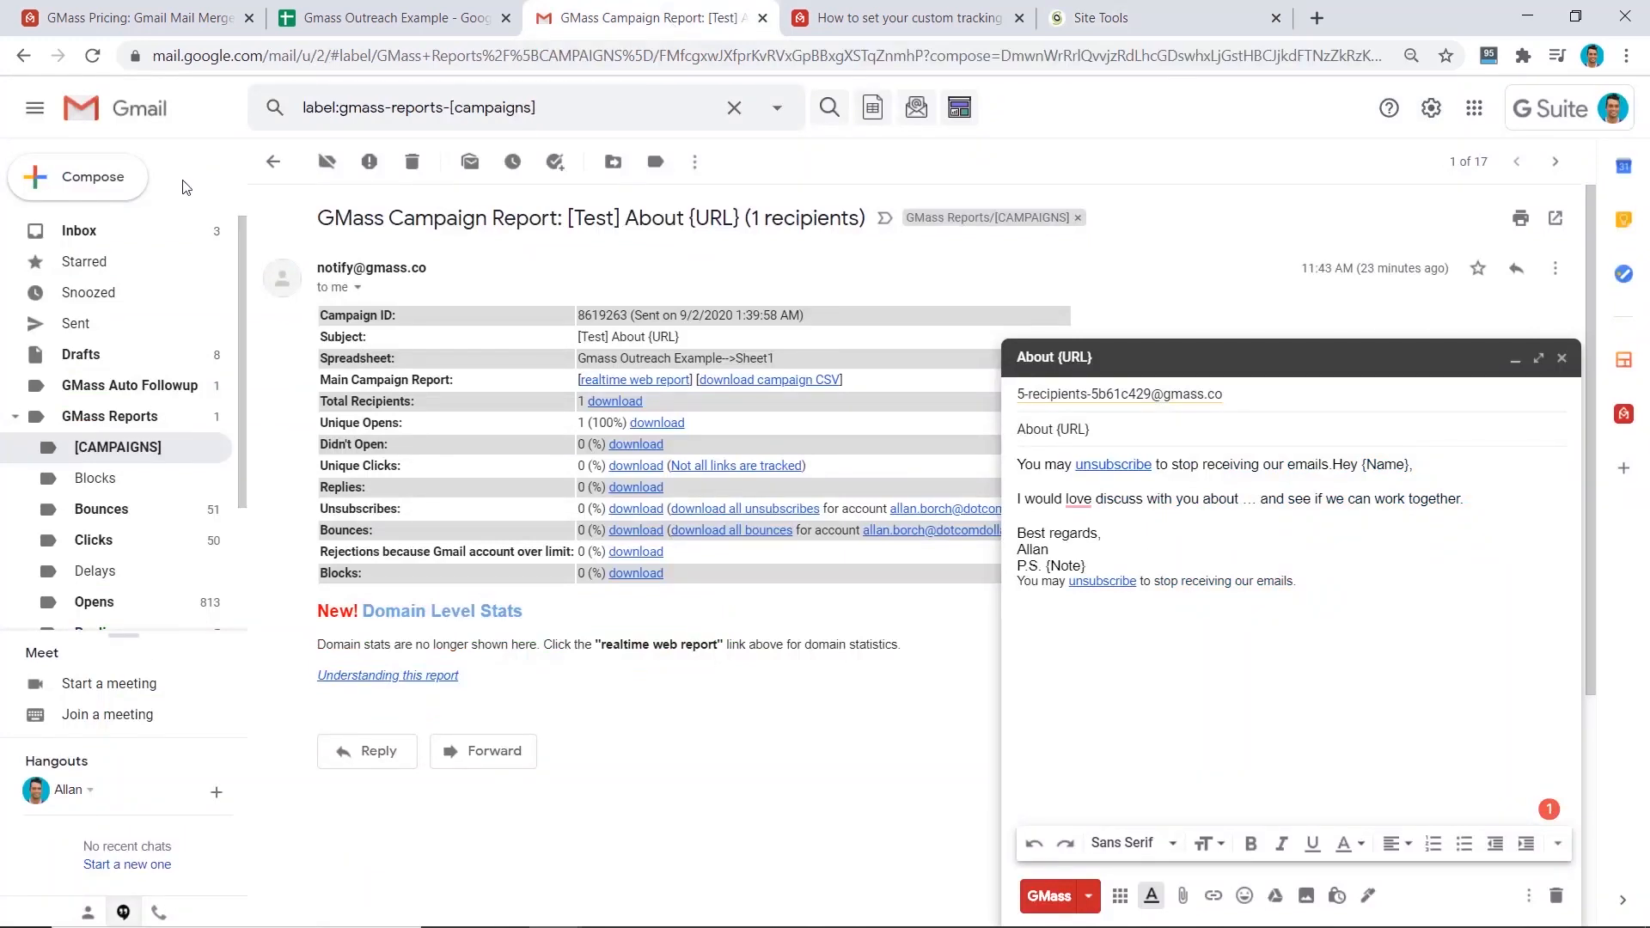
{"action": "left_click", "coordinate": [101, 181]}
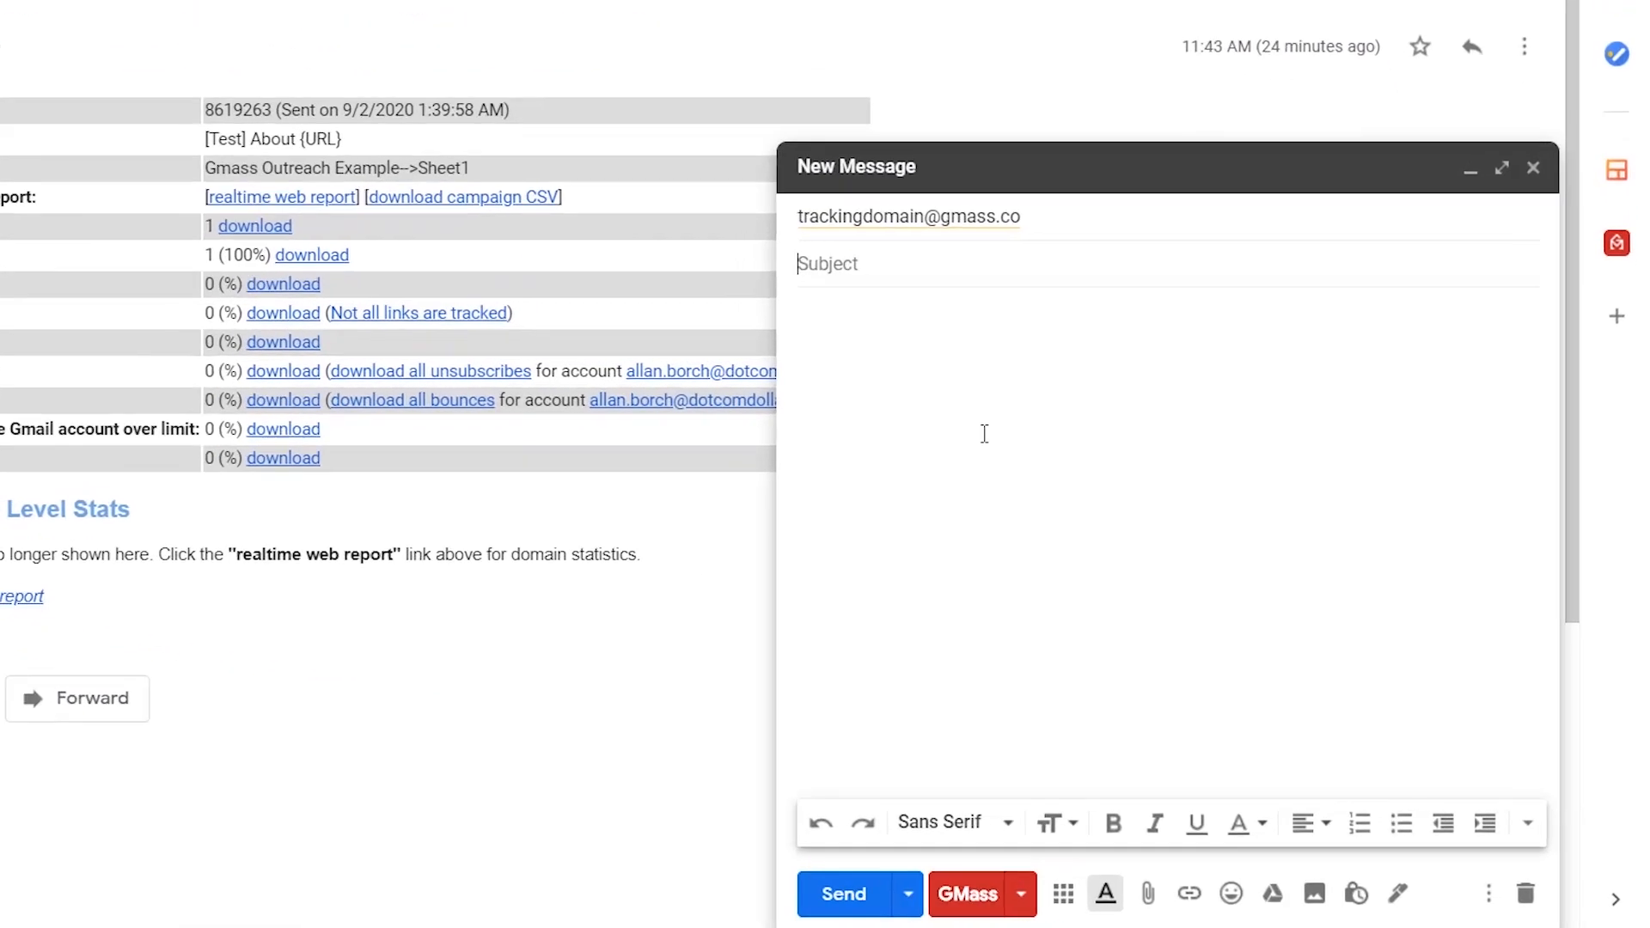
{"action": "type", "text": "email.dotcomdolla"}
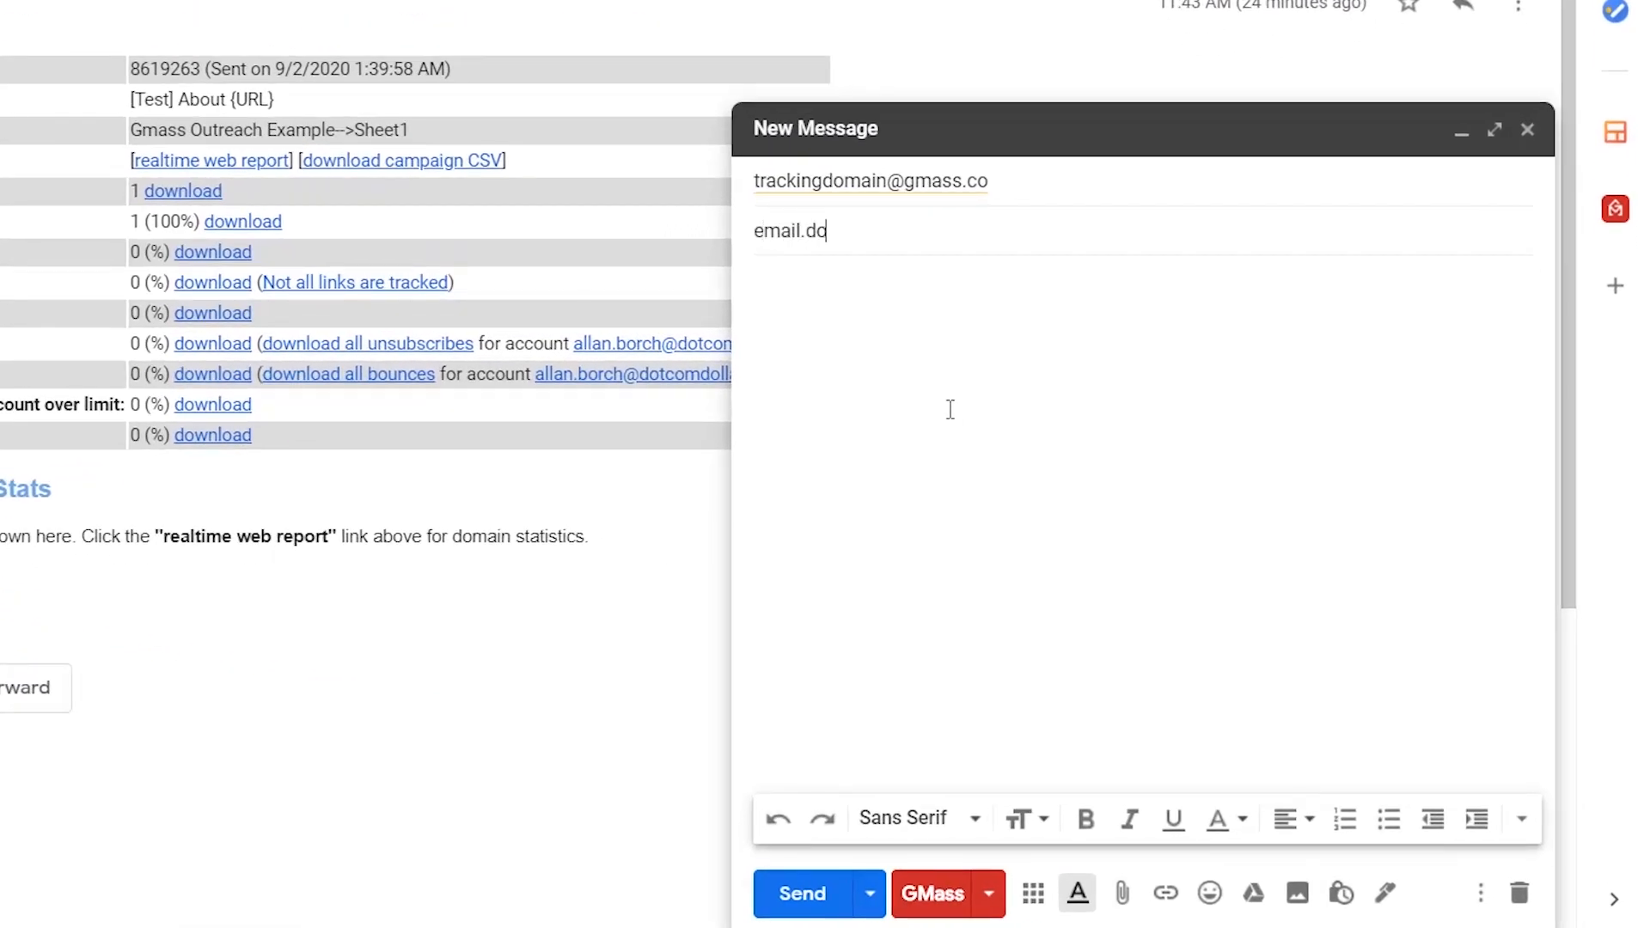
{"action": "type", "text": "r.com"}
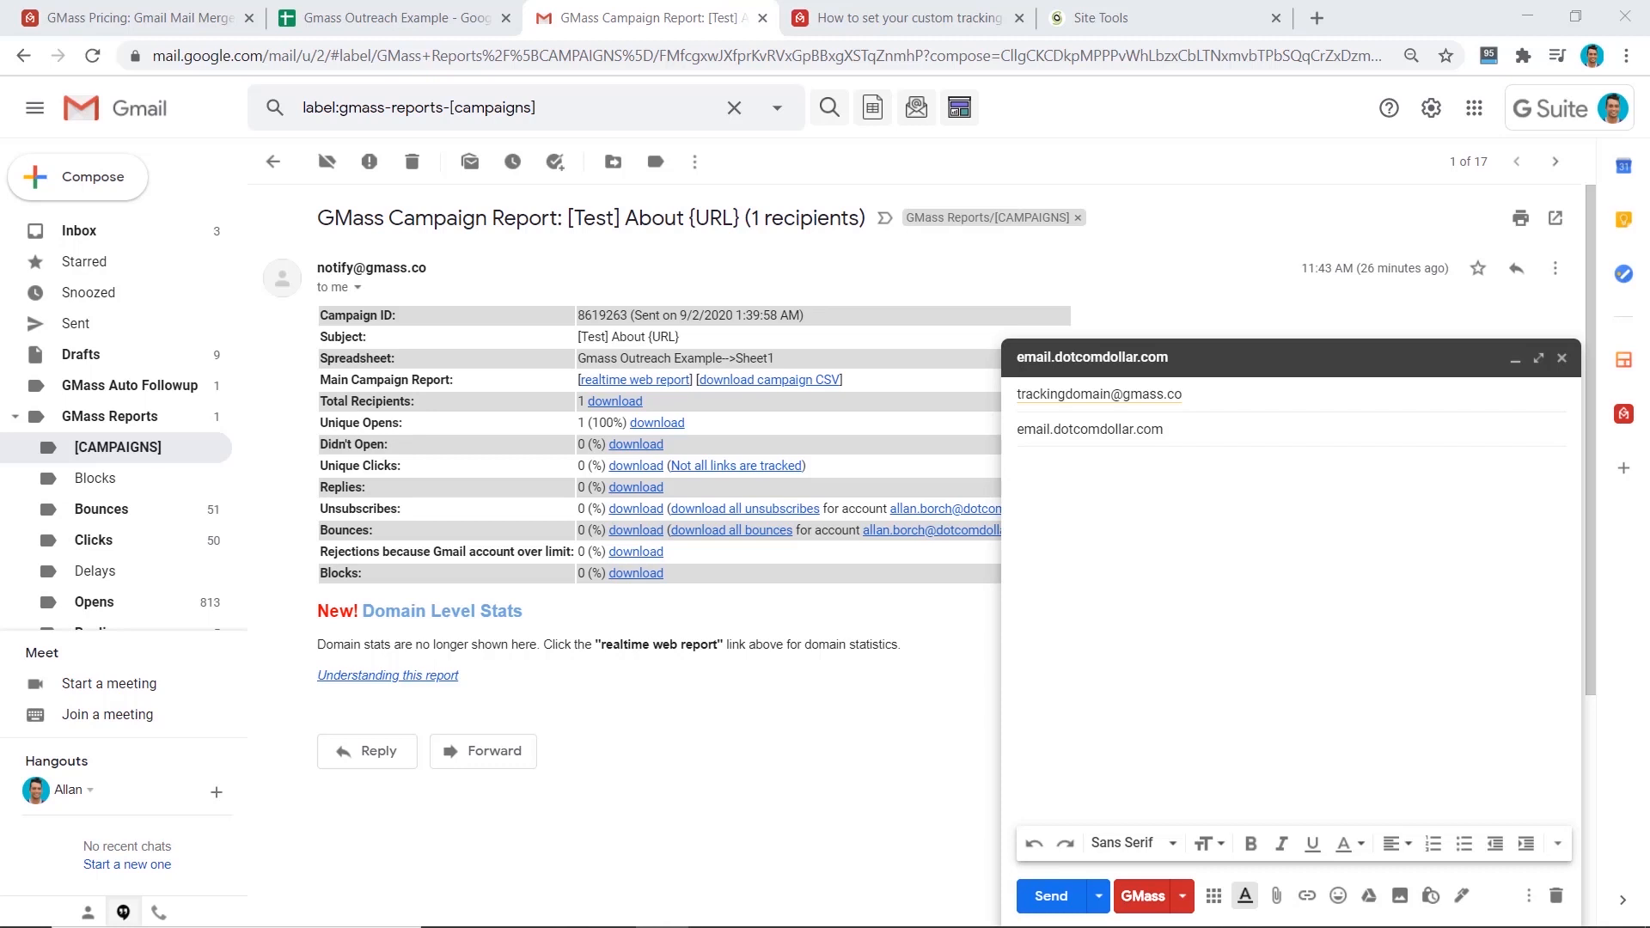
Check the CNAME record's name and target in SiteGround's DNS Zone Editor, and return to the Gmail draft.
{"action": "key", "text": "ctrl+Tab"}
{"action": "key", "text": "ctrl+Tab"}
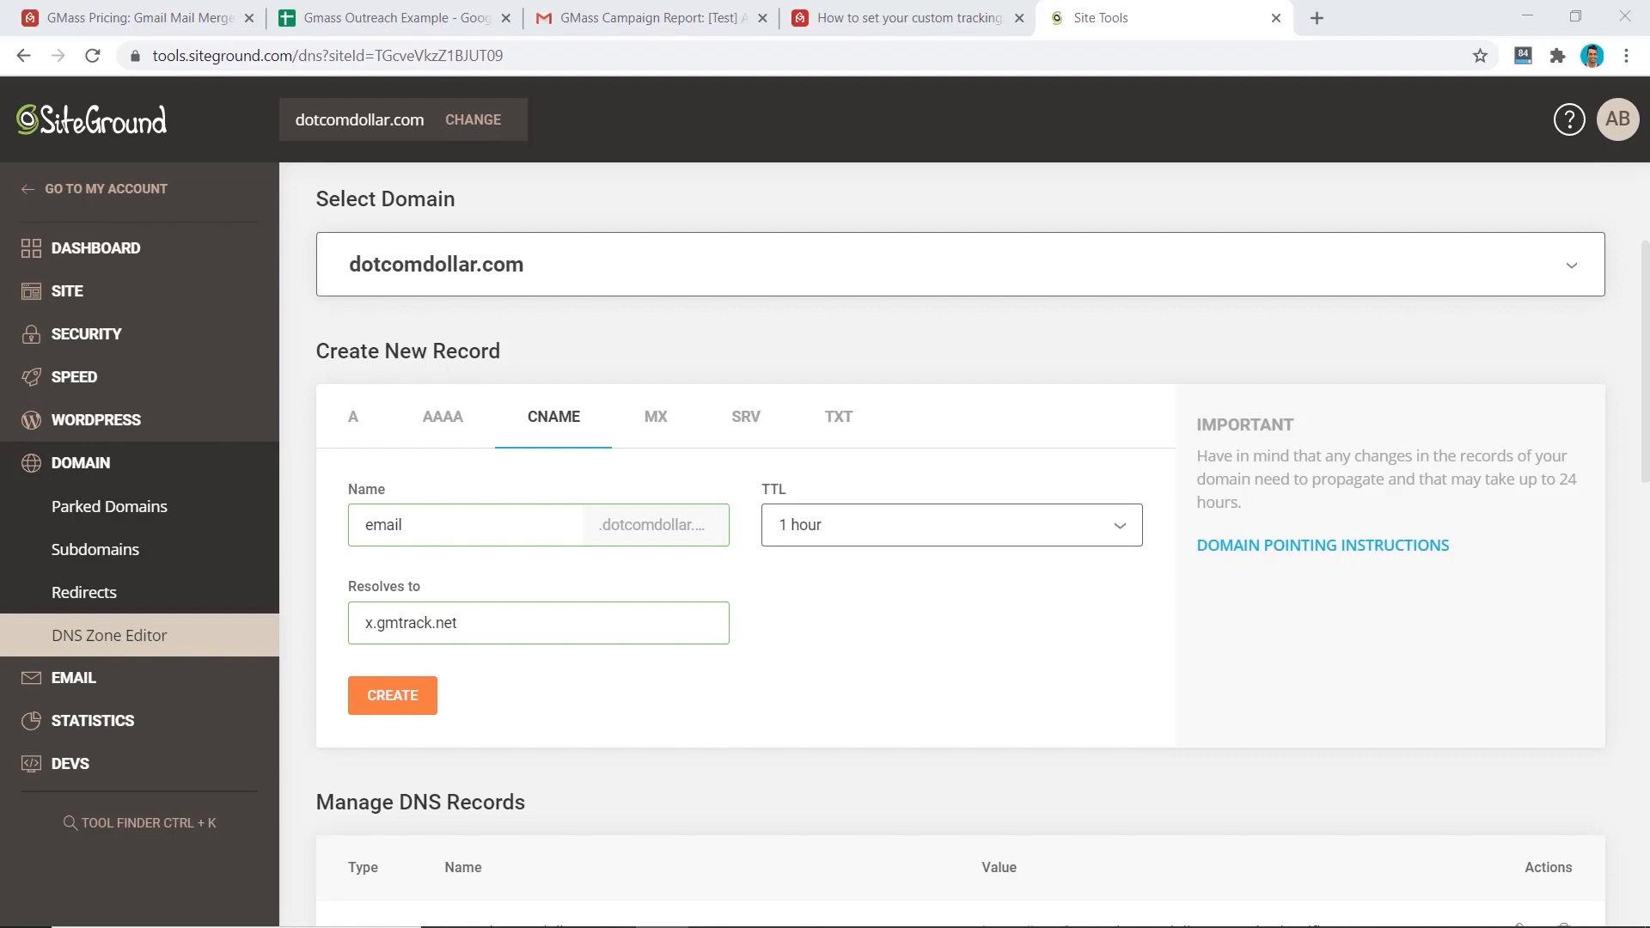
{"action": "key", "text": "ctrl+shift+Tab"}
{"action": "key", "text": "ctrl+shift+Tab"}
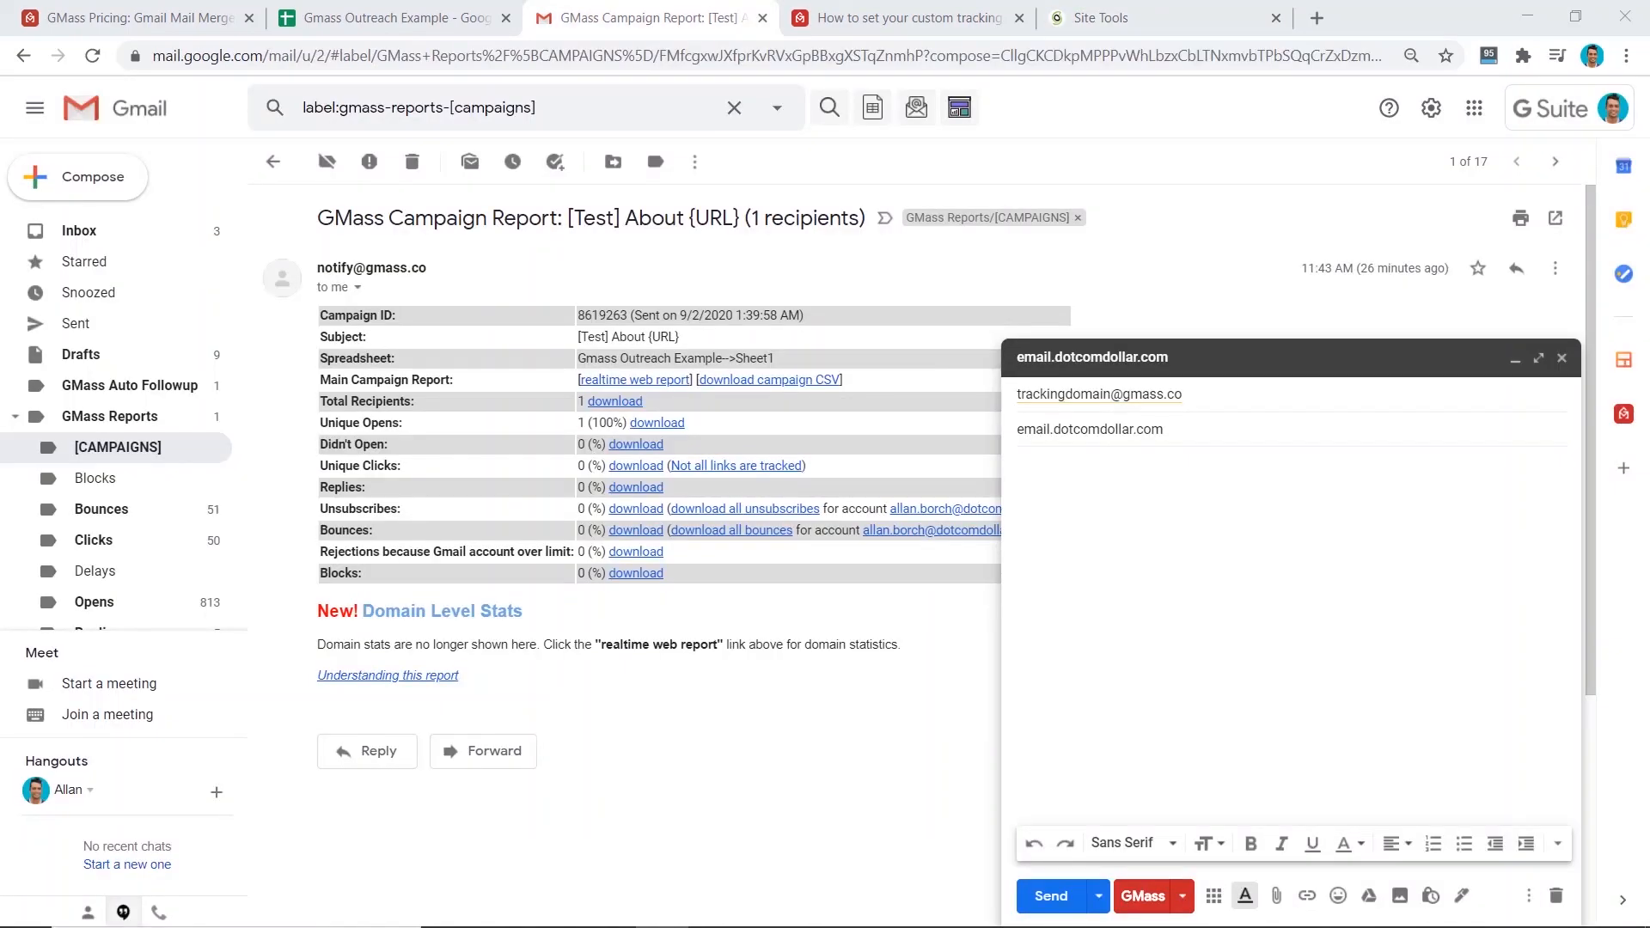